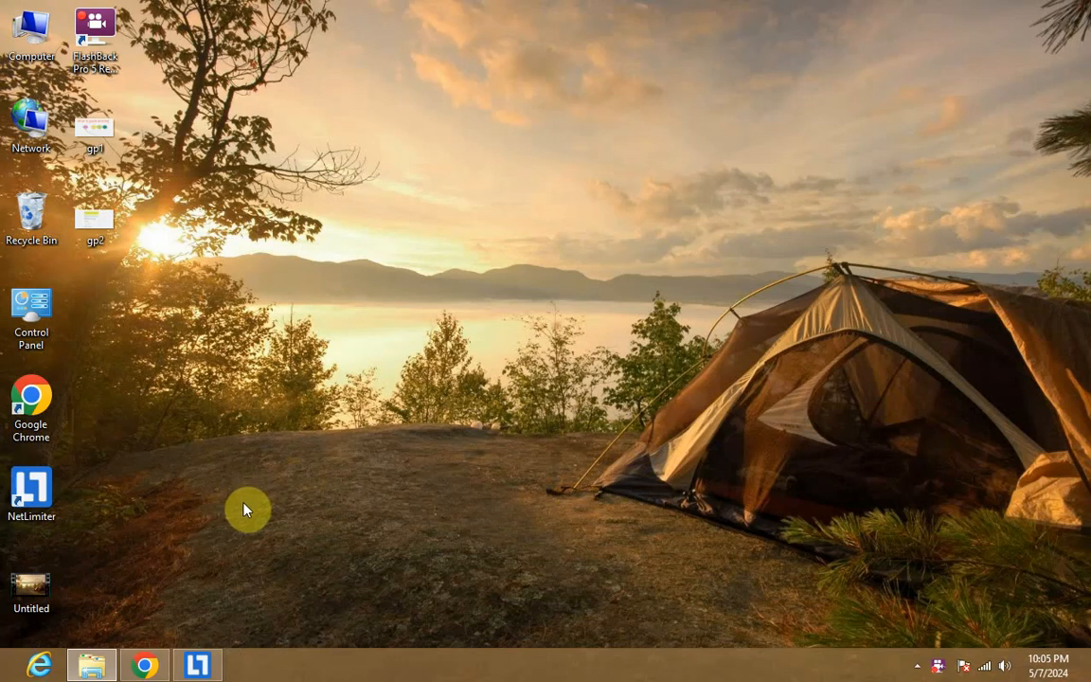
Switch to Google Chrome and examine the general and sensitive niche categories on the Miro Mind Maps board
{"action": "left_click", "coordinate": [146, 663]}
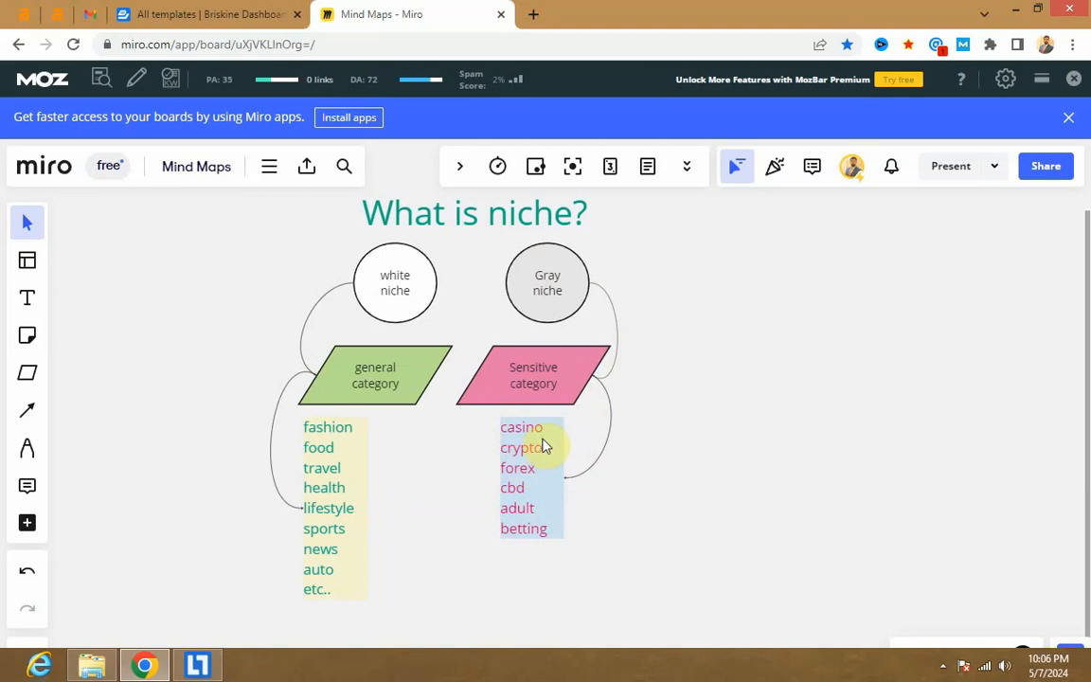
{"action": "scroll", "coordinate": [540, 438], "scroll_direction": "up", "scroll_amount": 5}
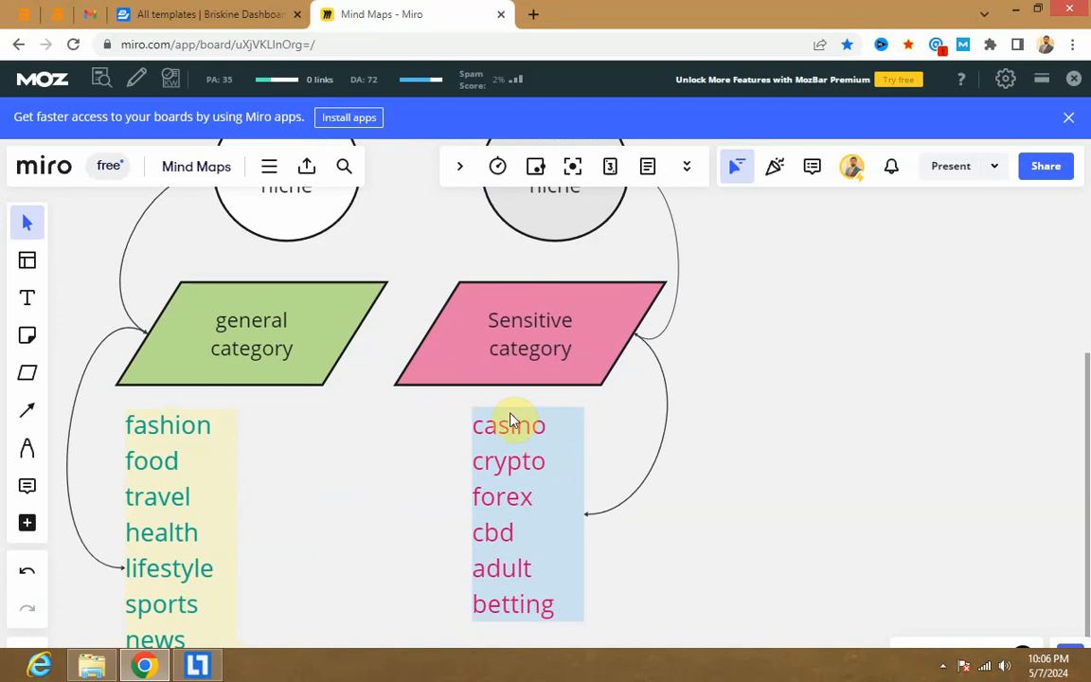
{"action": "scroll", "coordinate": [254, 488], "scroll_direction": "down", "scroll_amount": 2}
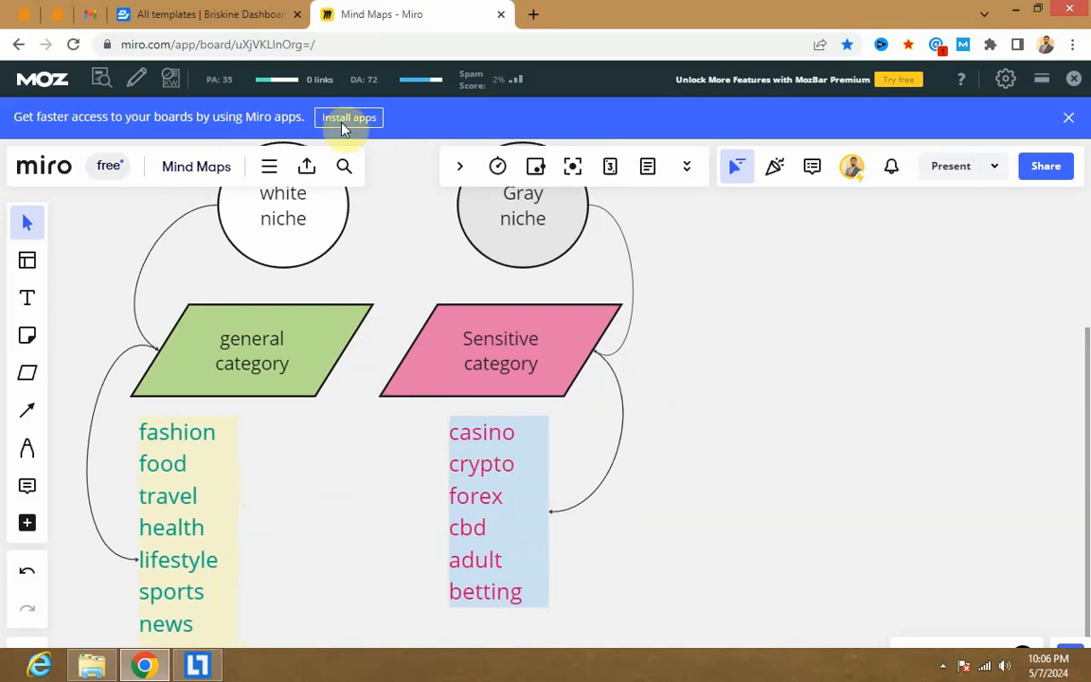
Close the Briskine templates tab and search Google for "write for us + fashion" in a new tab
{"action": "left_click", "coordinate": [297, 14]}
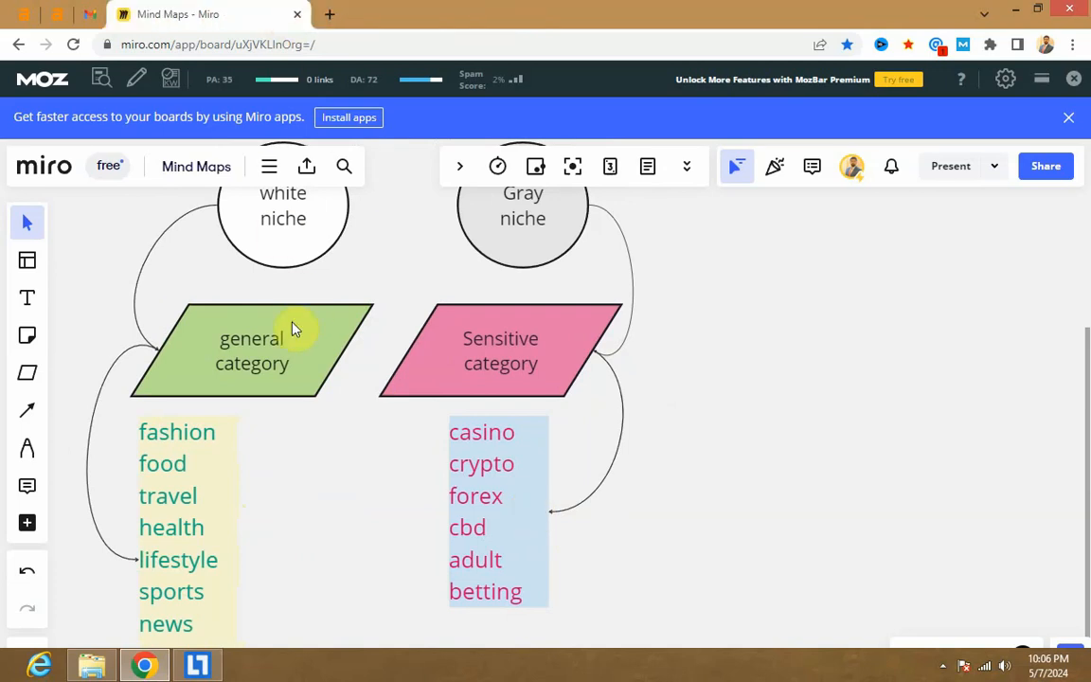
{"action": "left_click", "coordinate": [330, 15]}
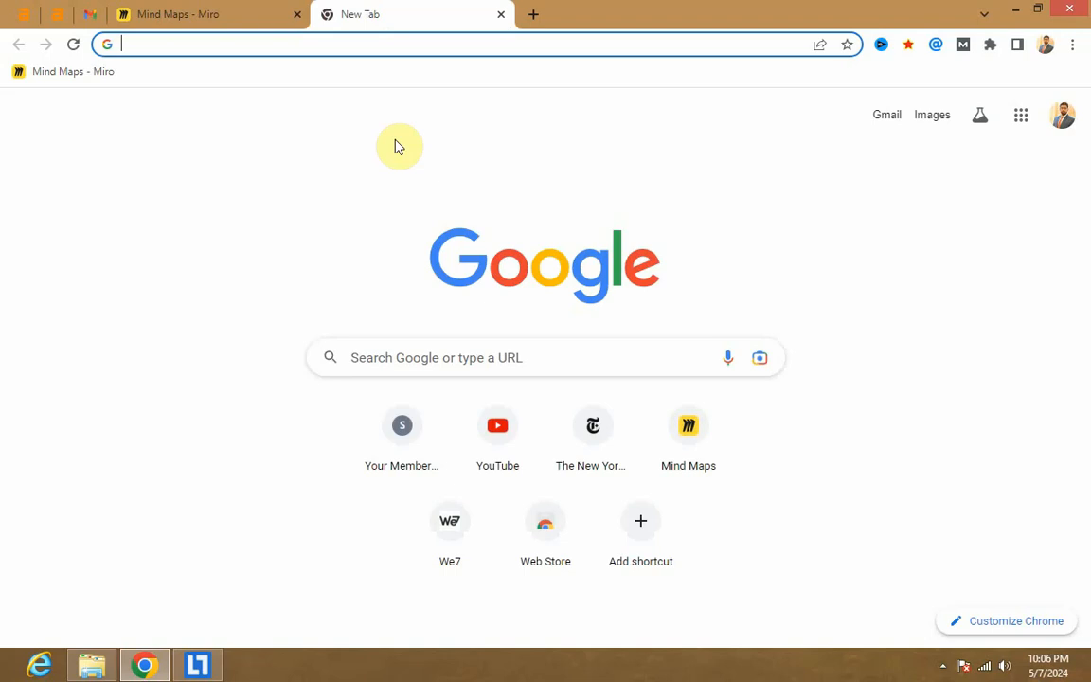
{"action": "type", "text": "write for u"}
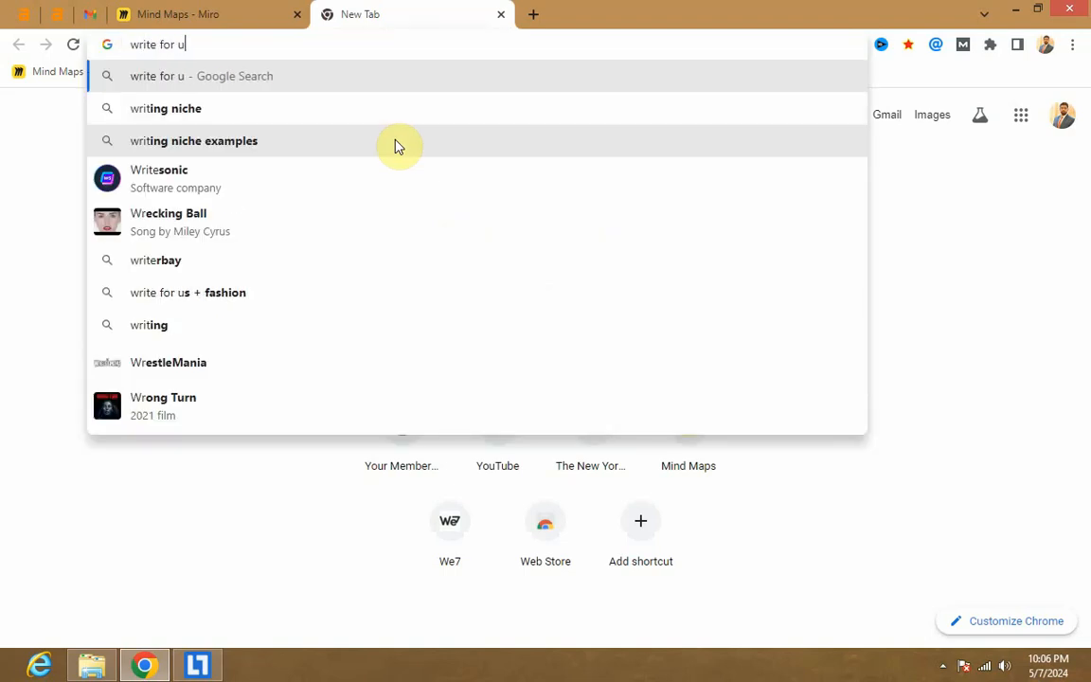
{"action": "type", "text": "s +"}
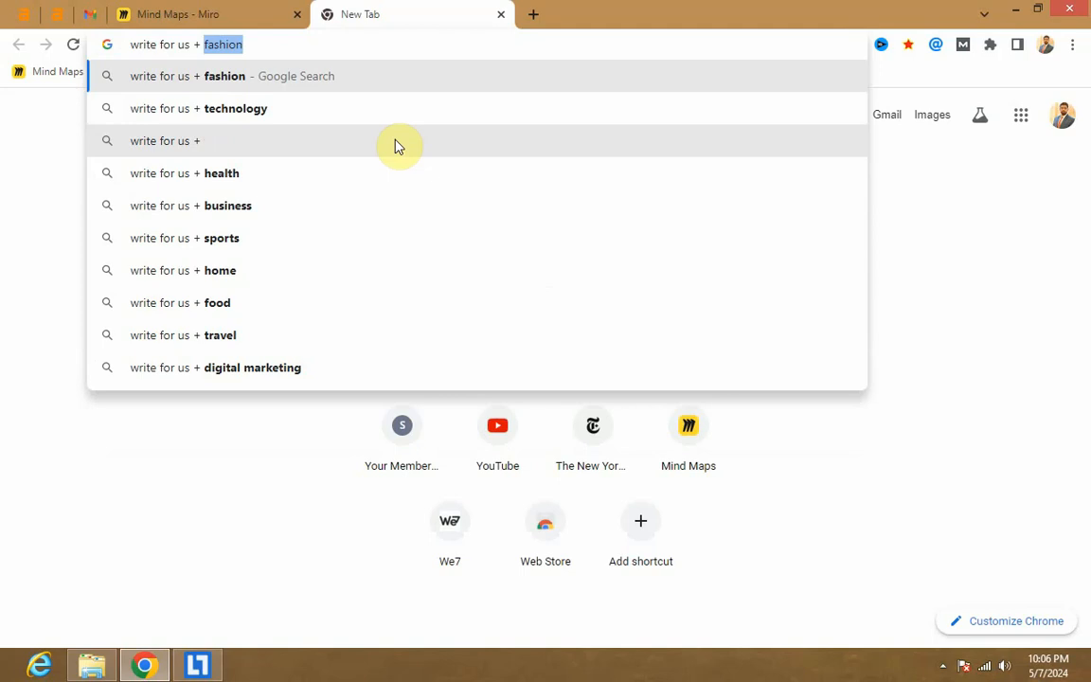
{"action": "key", "text": "Return"}
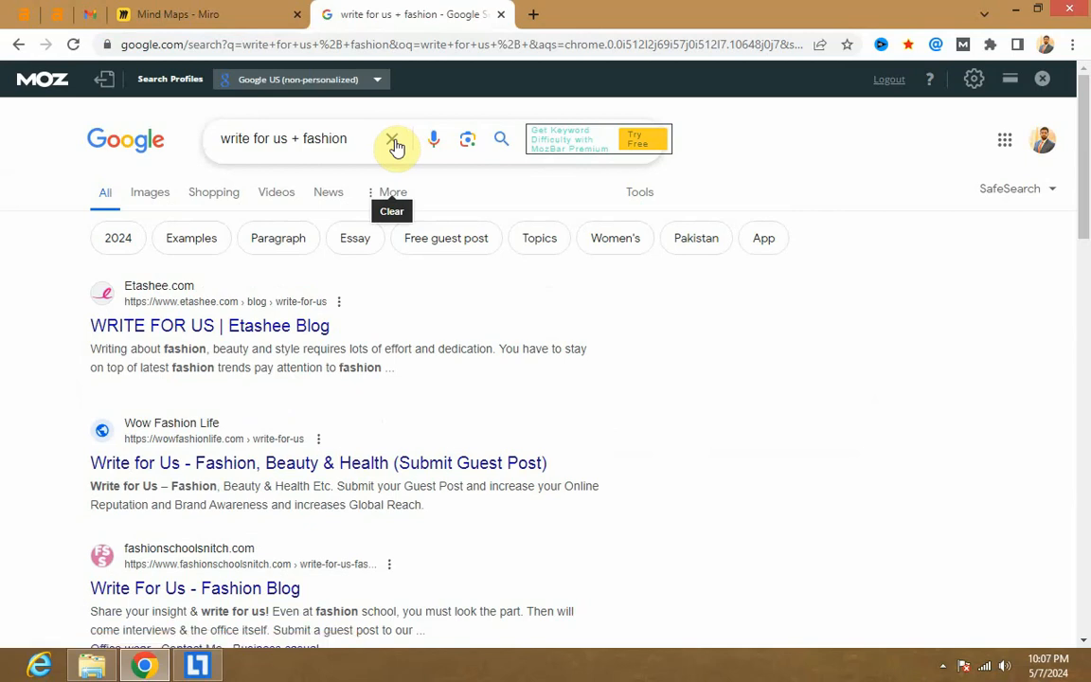
{"action": "left_click", "coordinate": [184, 325]}
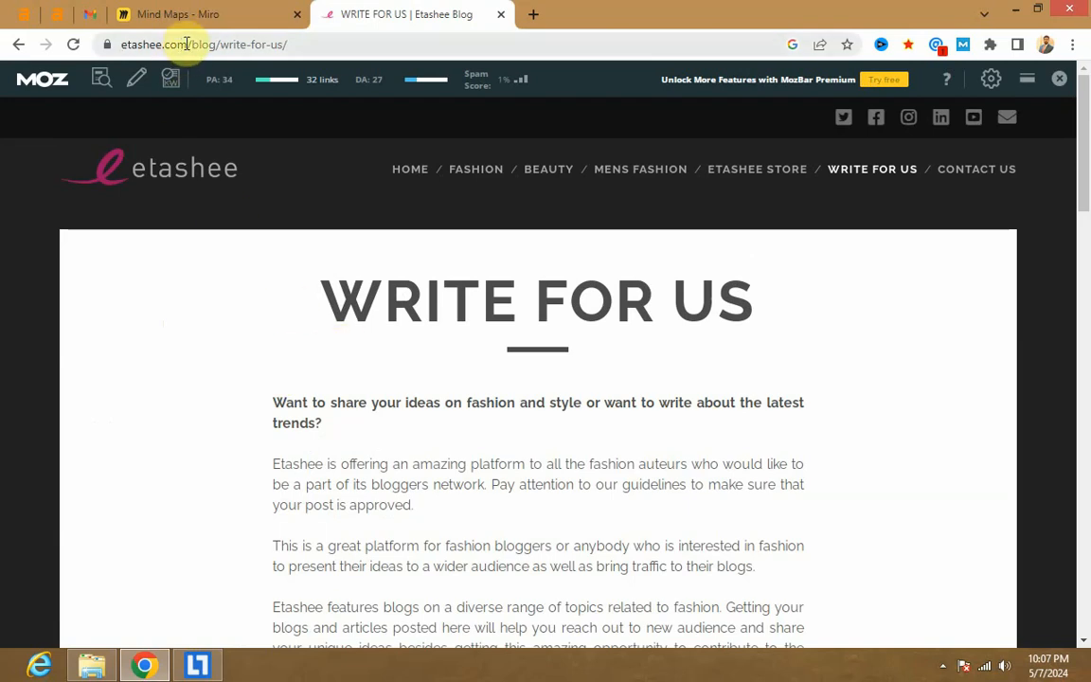
{"action": "left_click_drag", "start_coordinate": [187, 44], "coordinate": [119, 44]}
{"action": "key", "text": "ctrl+c"}
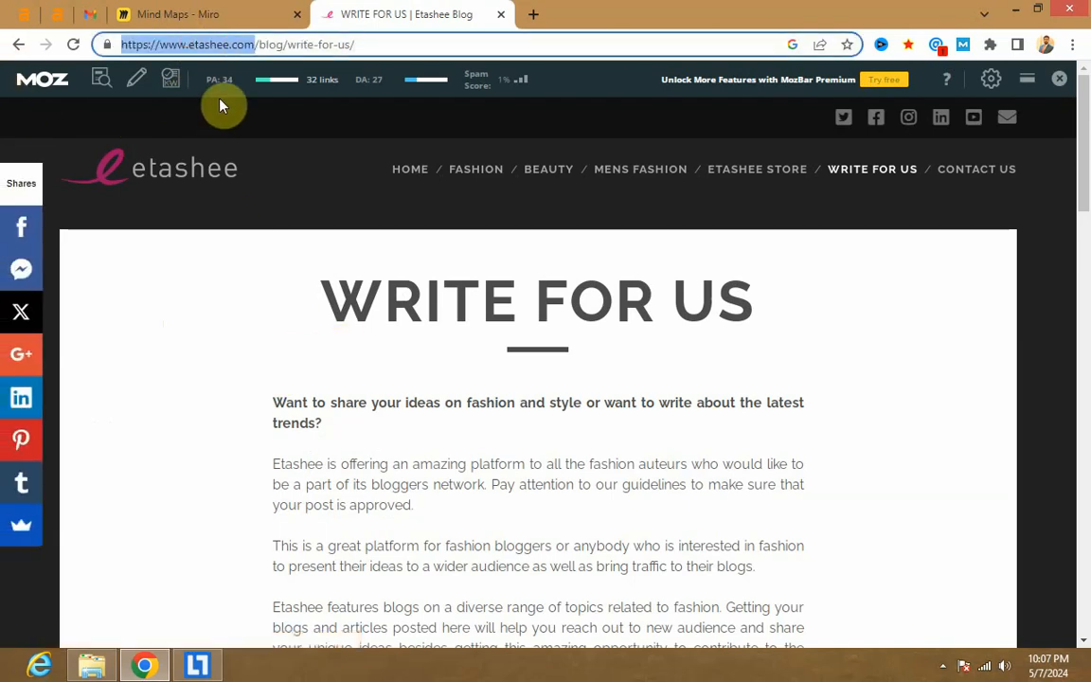
{"action": "left_click", "coordinate": [19, 13]}
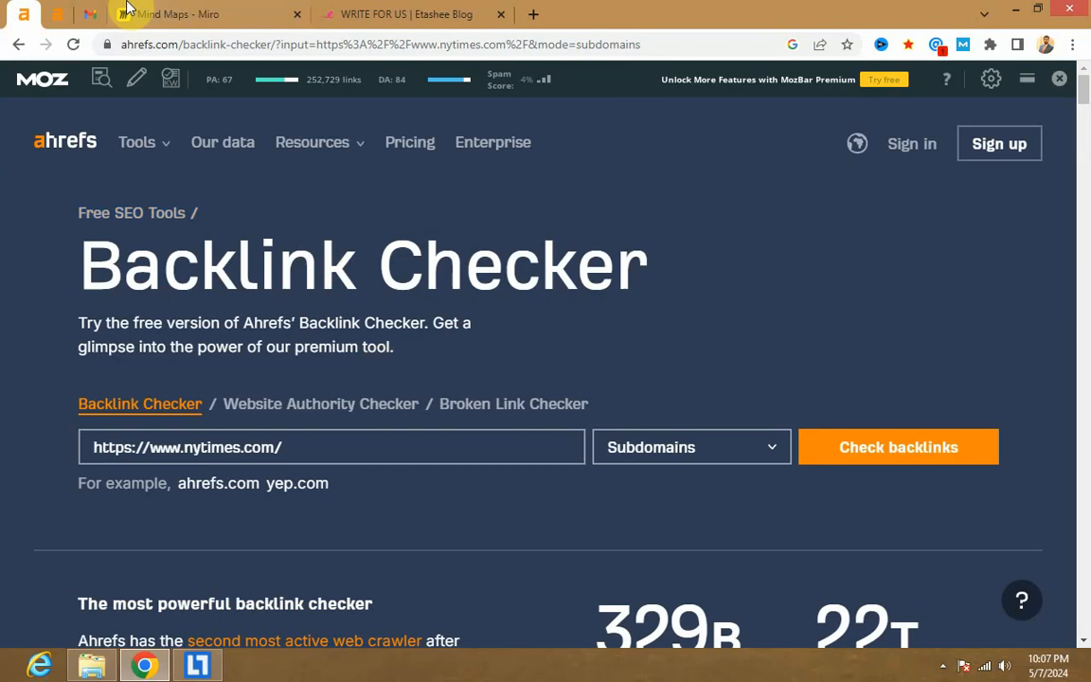
{"action": "left_click", "coordinate": [57, 12]}
{"action": "left_click_drag", "start_coordinate": [319, 404], "coordinate": [19, 407]}
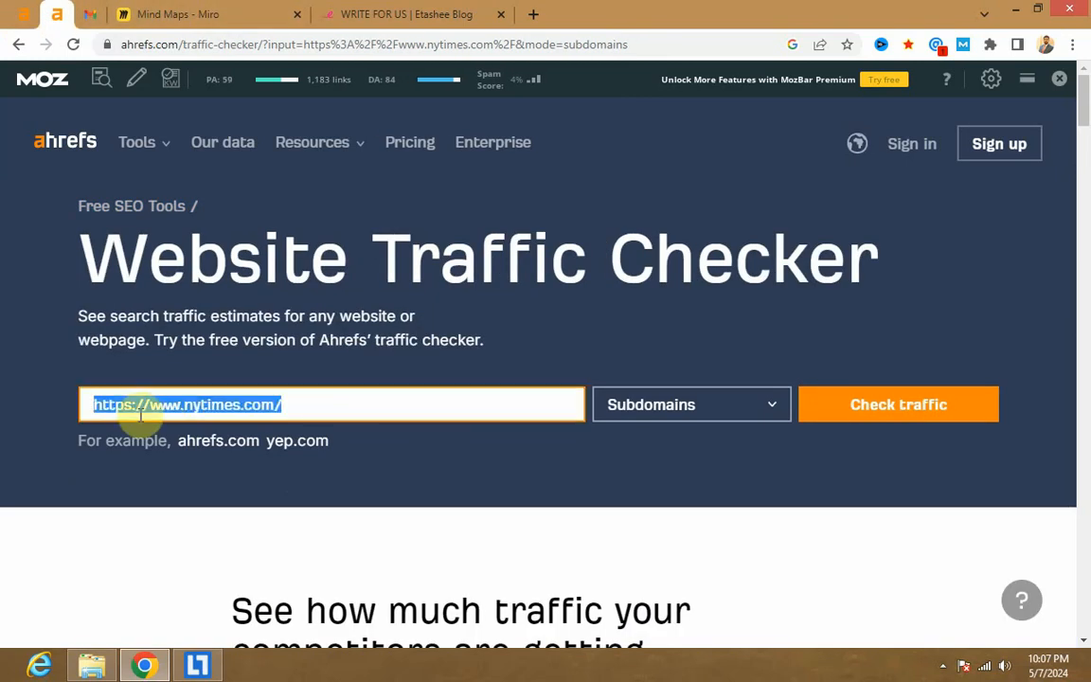
{"action": "key", "text": "ctrl+v"}
{"action": "left_click", "coordinate": [913, 406]}
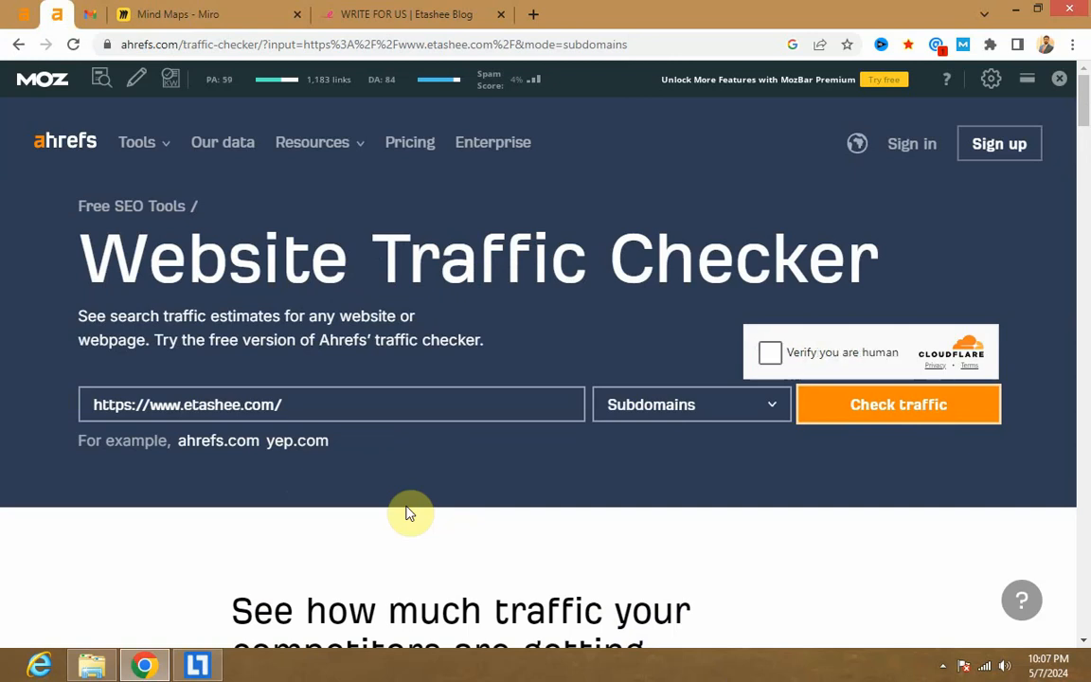
{"action": "left_click", "coordinate": [769, 353]}
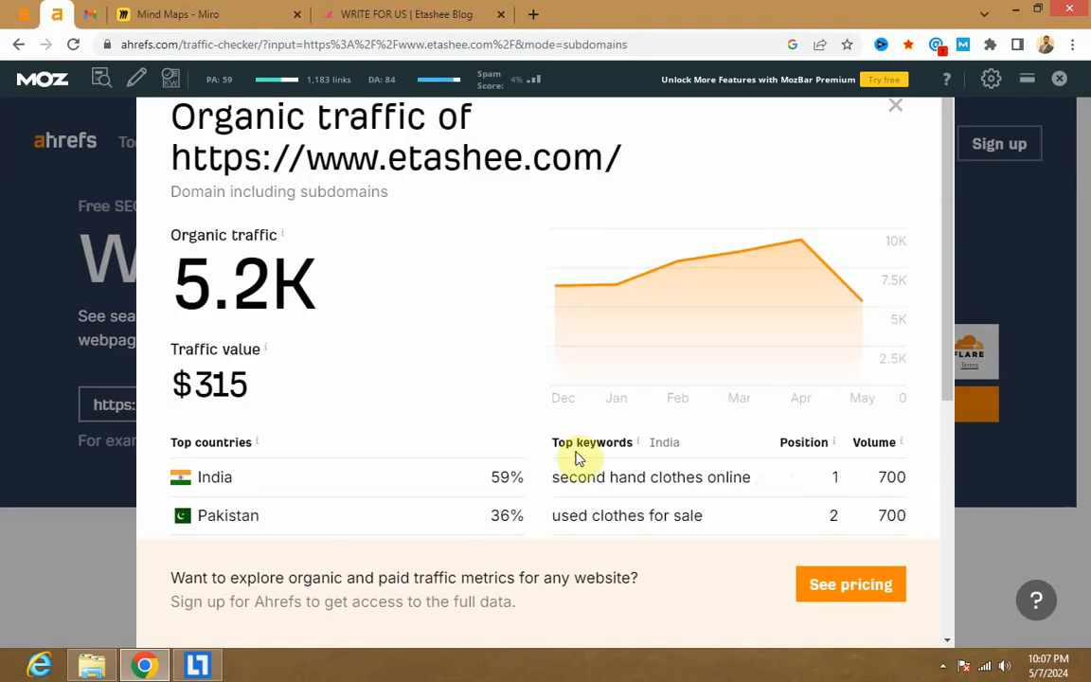
Examine the organic traffic figure and top countries in the Etashee traffic report, and close the report
{"action": "left_click_drag", "start_coordinate": [327, 295], "coordinate": [177, 314]}
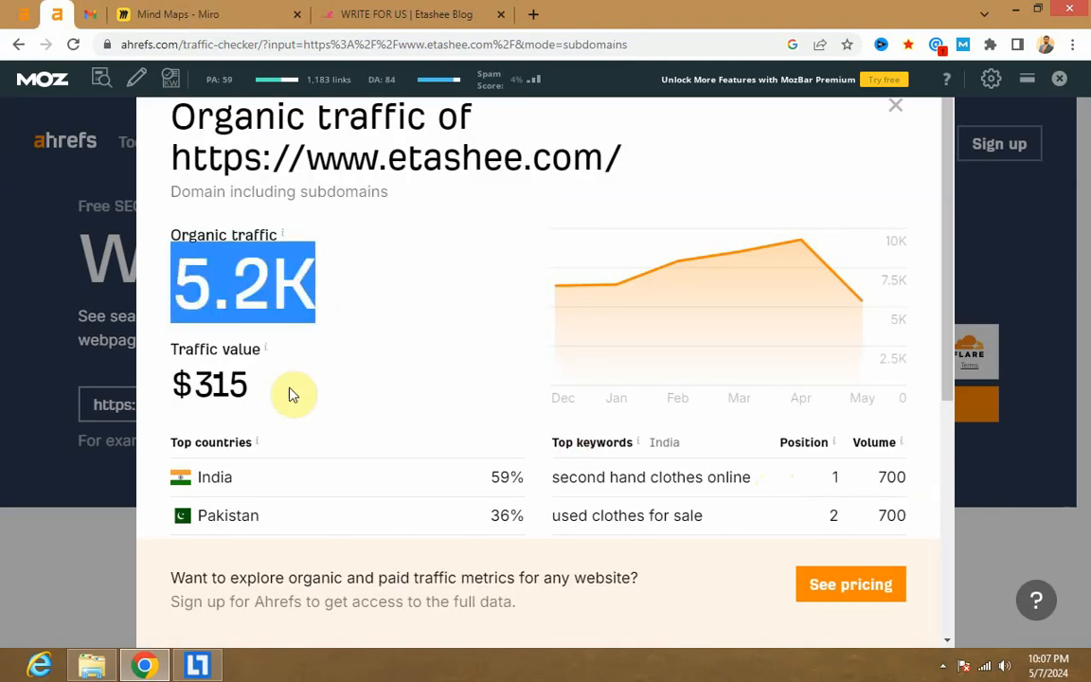
{"action": "left_click_drag", "start_coordinate": [265, 466], "coordinate": [160, 492]}
{"action": "left_click", "coordinate": [393, 388]}
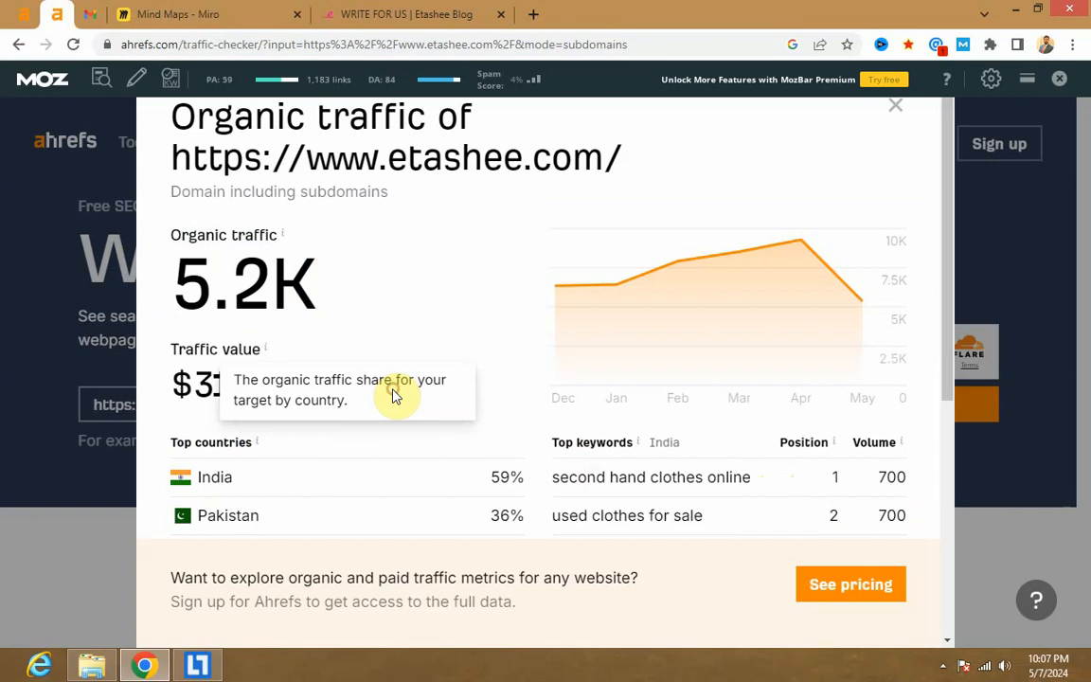
{"action": "left_click", "coordinate": [895, 106]}
Return to the Etashee write-for-us page and dismiss its newsletter popup
{"action": "left_click", "coordinate": [405, 14]}
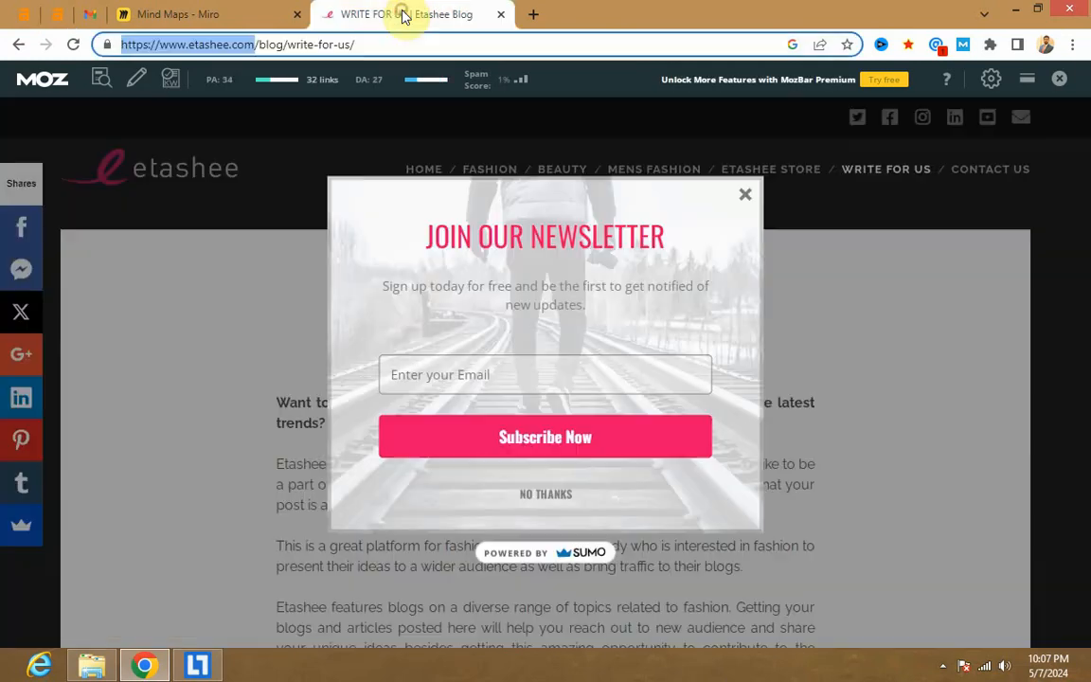
{"action": "left_click", "coordinate": [743, 199]}
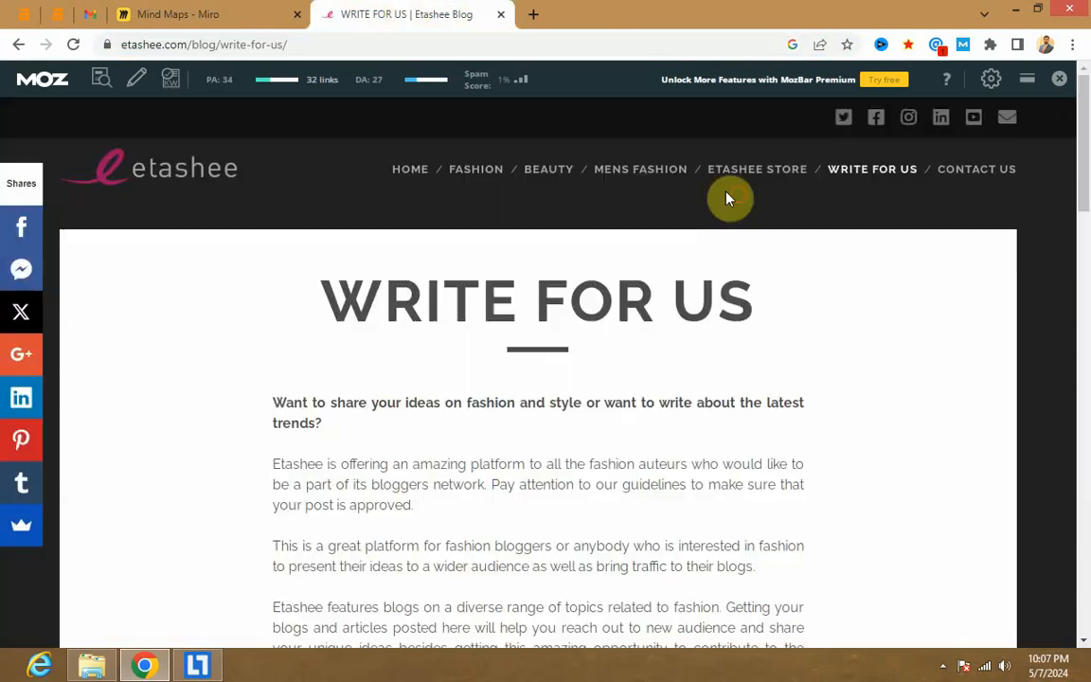
{"action": "left_click", "coordinate": [207, 12]}
{"action": "left_click", "coordinate": [376, 10]}
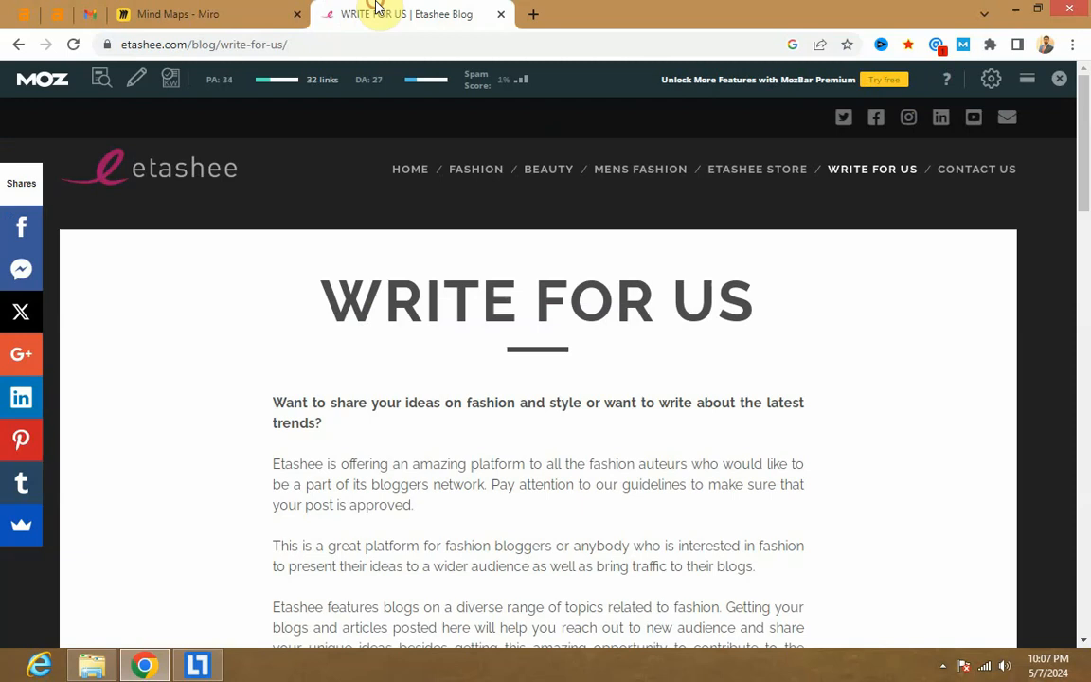
Go back to the Google results and refine the search to "write for us + fashion site:us"
{"action": "left_click", "coordinate": [19, 43]}
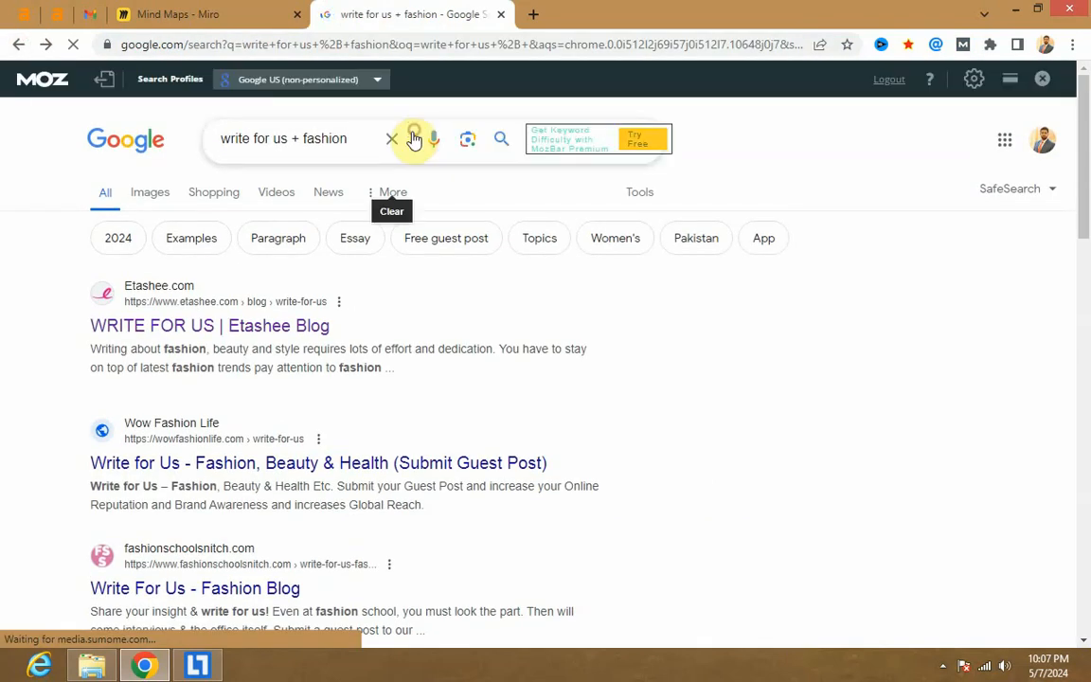
{"action": "left_click", "coordinate": [363, 134]}
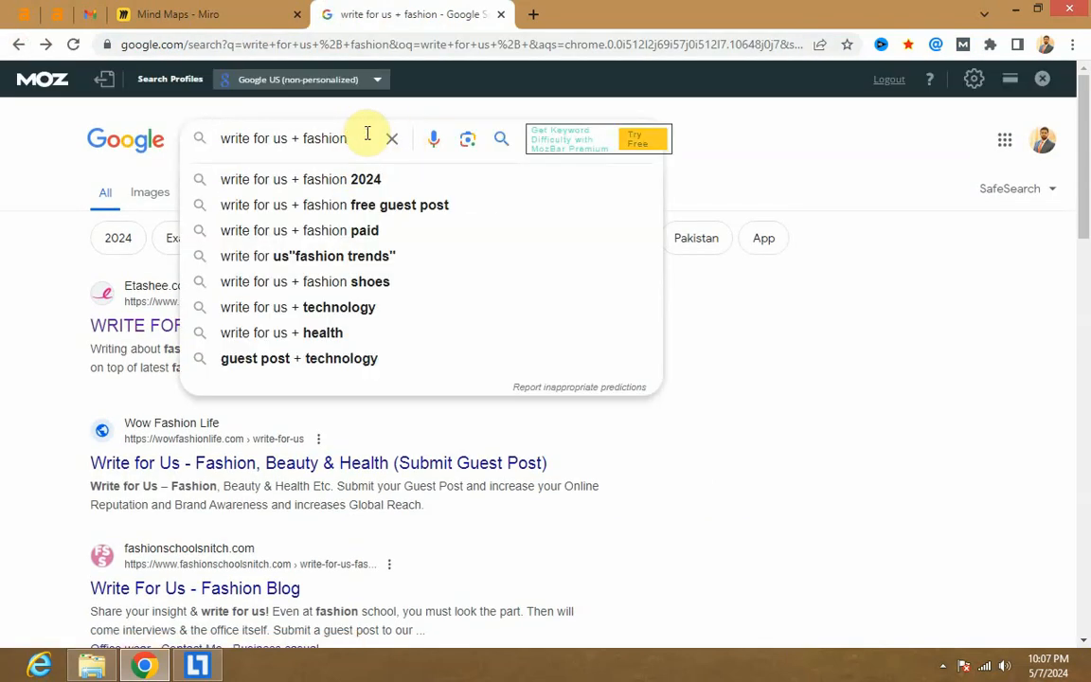
{"action": "type", "text": "site"}
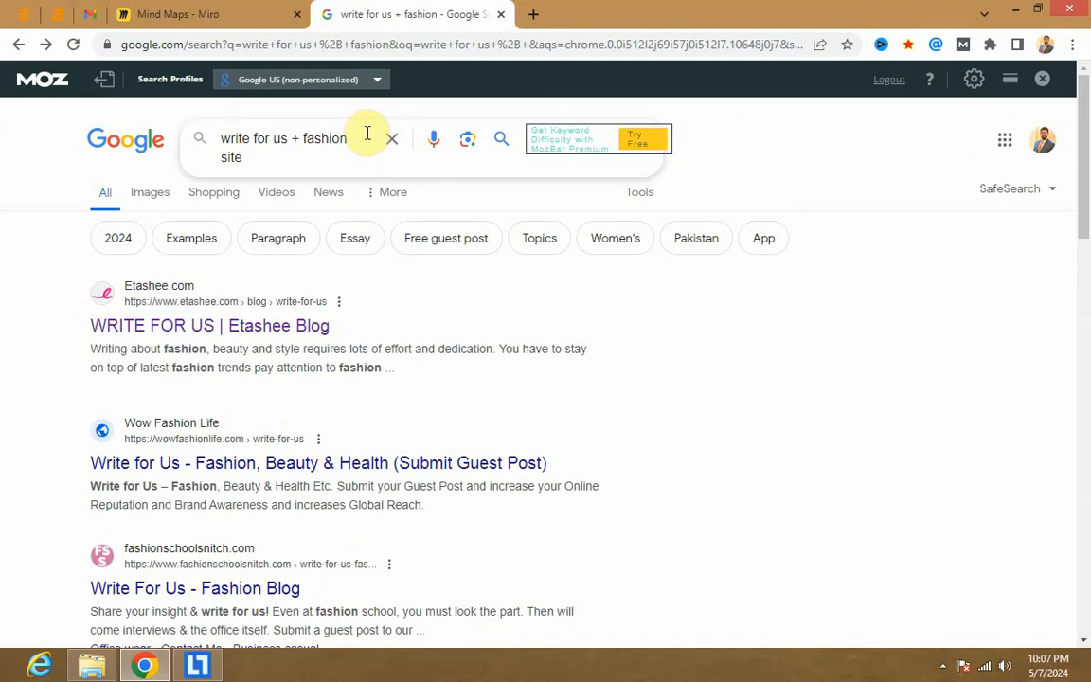
{"action": "type", "text": ":us"}
{"action": "key", "text": "Return"}
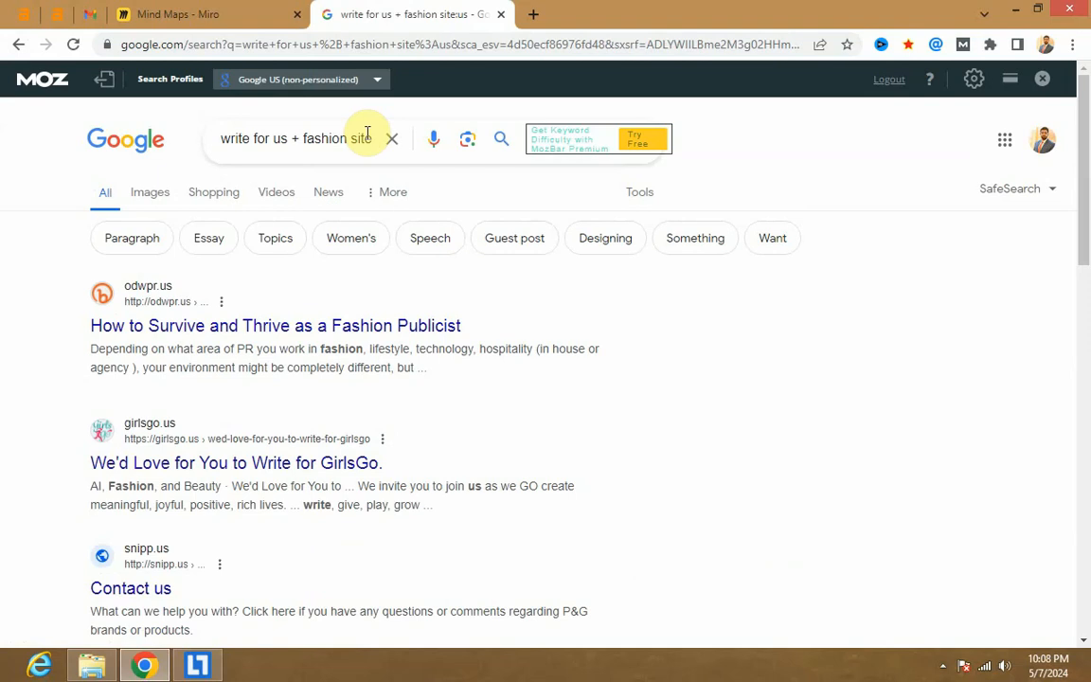
Open the girlsgo.us "We'd Love for You to Write for GirlsGo" result in a new tab and show it
{"action": "middle_click", "coordinate": [175, 433]}
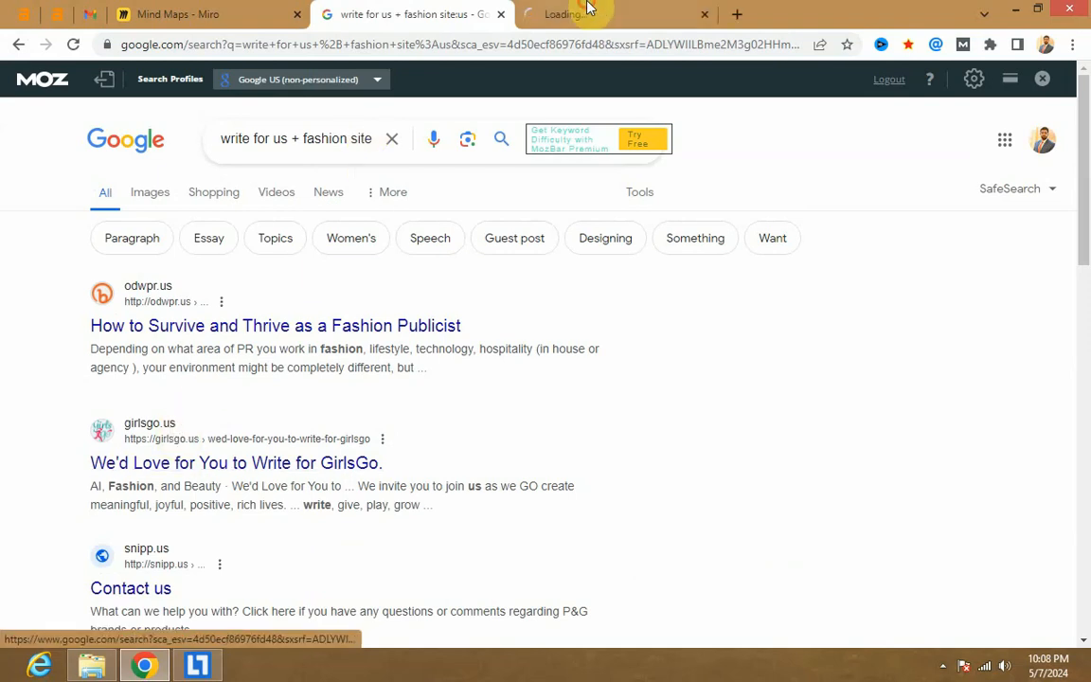
{"action": "left_click", "coordinate": [588, 8]}
Try to enter the GirlsGo site address in the Ahrefs Website Traffic Checker in place of the Etashee address
{"action": "left_click_drag", "start_coordinate": [171, 41], "coordinate": [2, 86]}
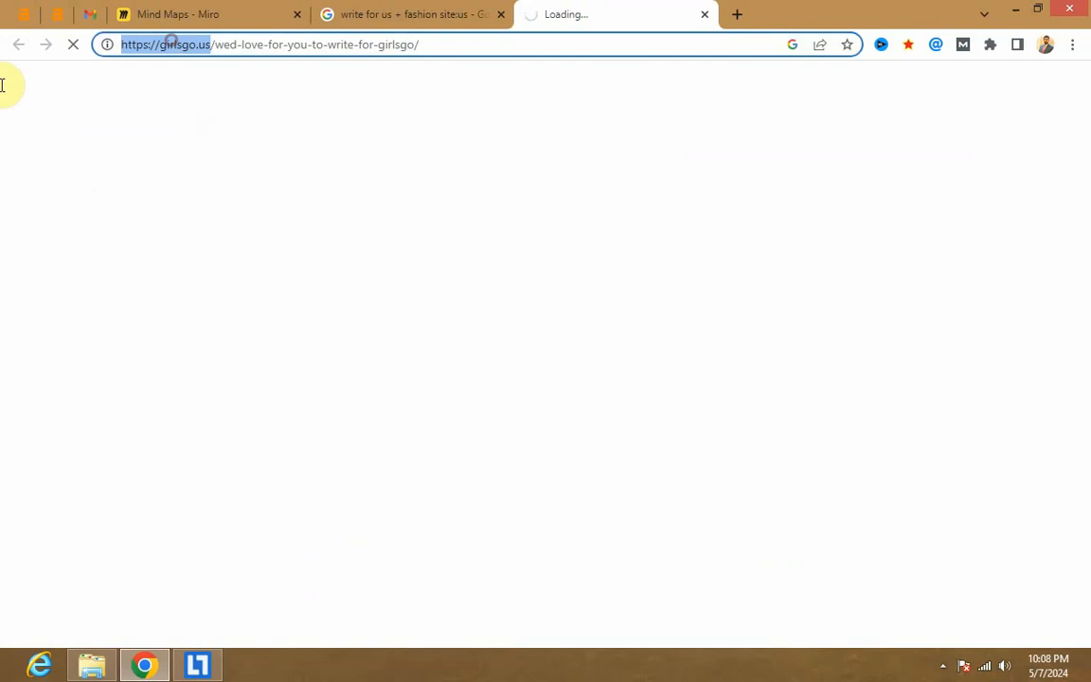
{"action": "left_click", "coordinate": [58, 15]}
{"action": "left_click", "coordinate": [316, 401]}
{"action": "triple_click", "coordinate": [173, 409]}
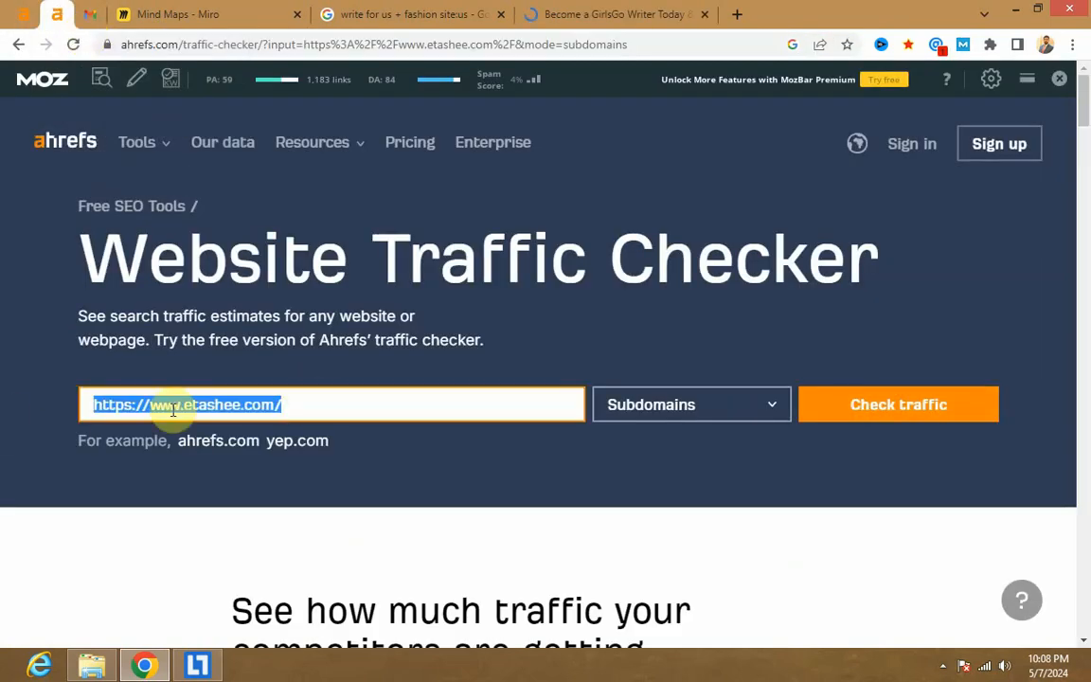
{"action": "type", "text": "https://girlsgo.us/wed-love-for-you-to-write-for-girlsgo/"}
{"action": "left_click", "coordinate": [588, 6]}
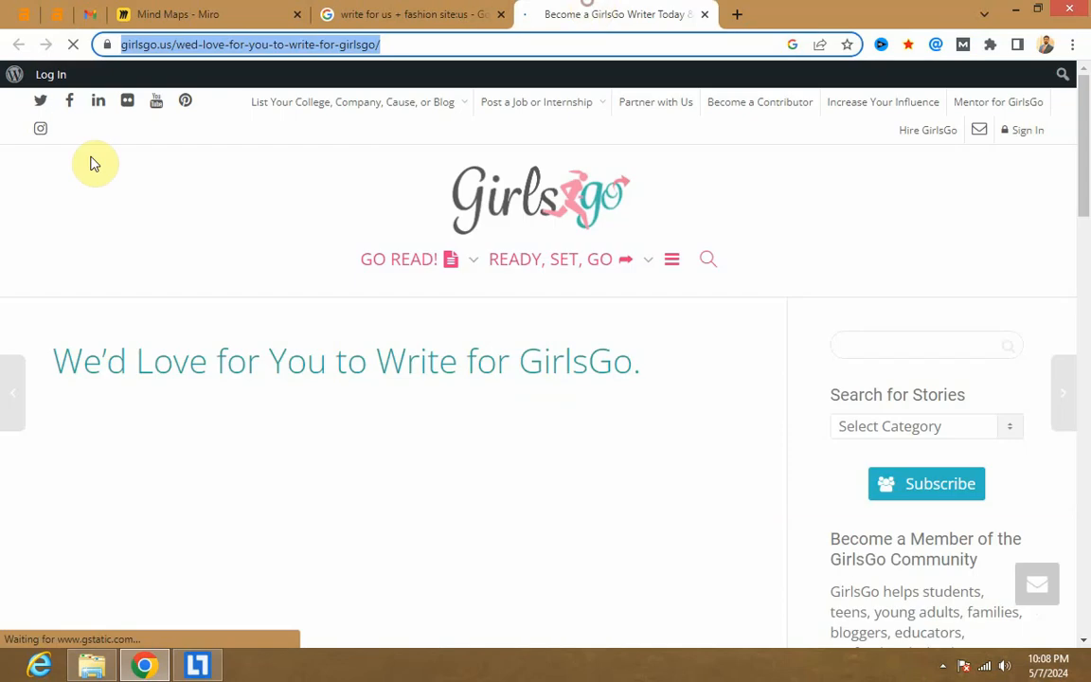
{"action": "left_click", "coordinate": [170, 45]}
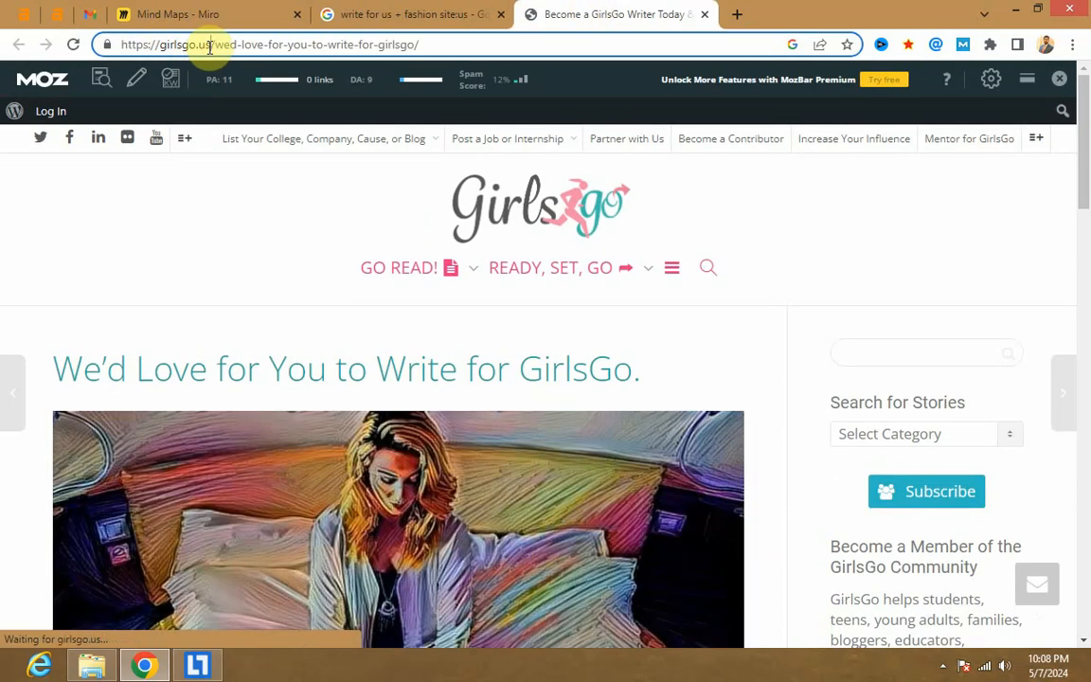
{"action": "left_click_drag", "start_coordinate": [210, 45], "coordinate": [42, 49]}
{"action": "key", "text": "ctrl+c"}
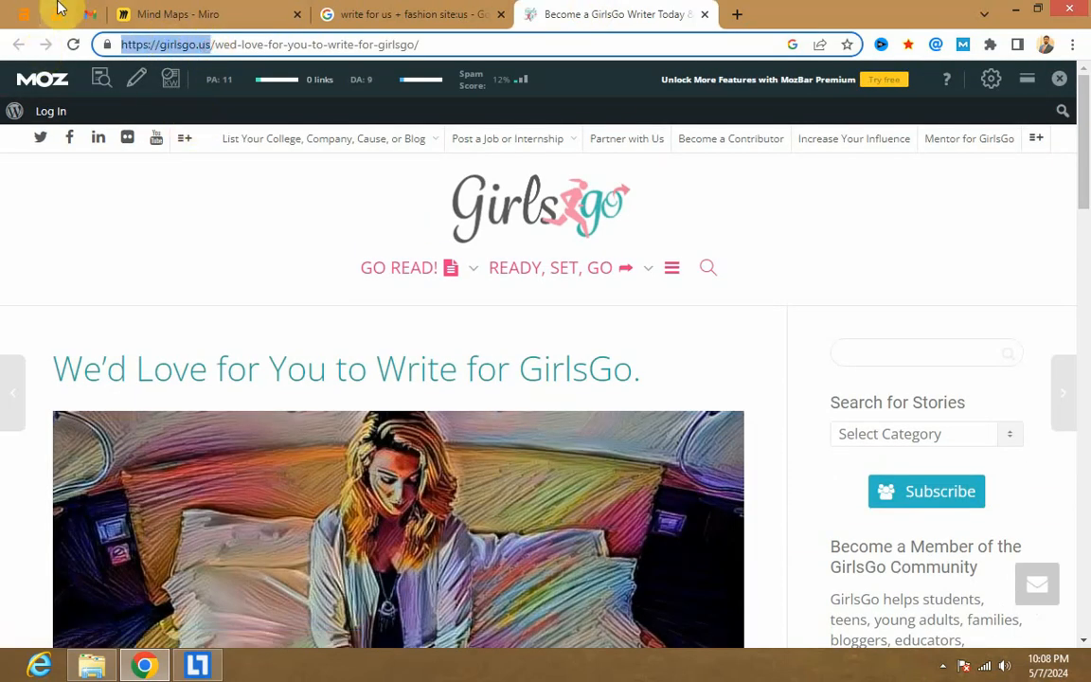
{"action": "left_click", "coordinate": [58, 12]}
{"action": "left_click_drag", "start_coordinate": [519, 404], "coordinate": [44, 414]}
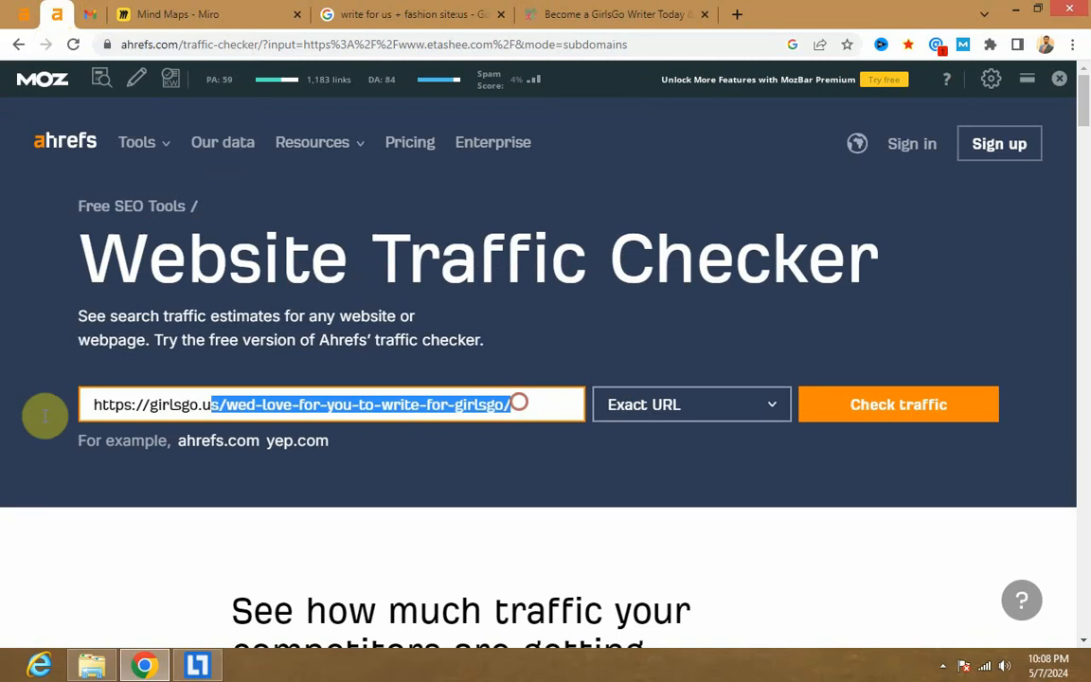
{"action": "key", "text": "ctrl+v"}
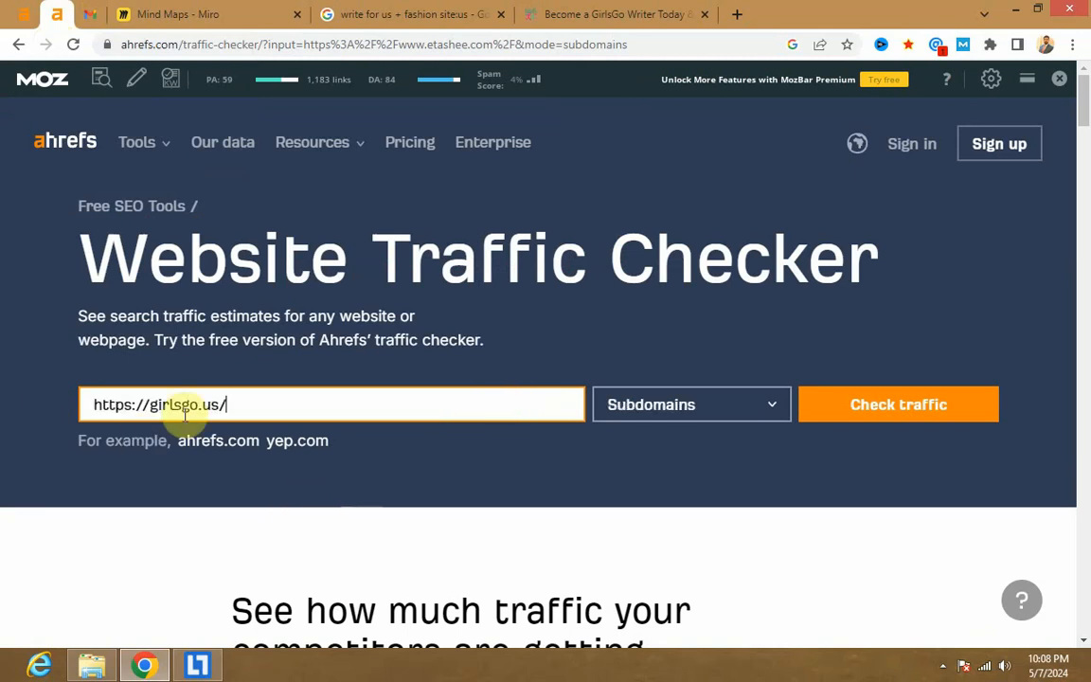
{"action": "left_click", "coordinate": [815, 417]}
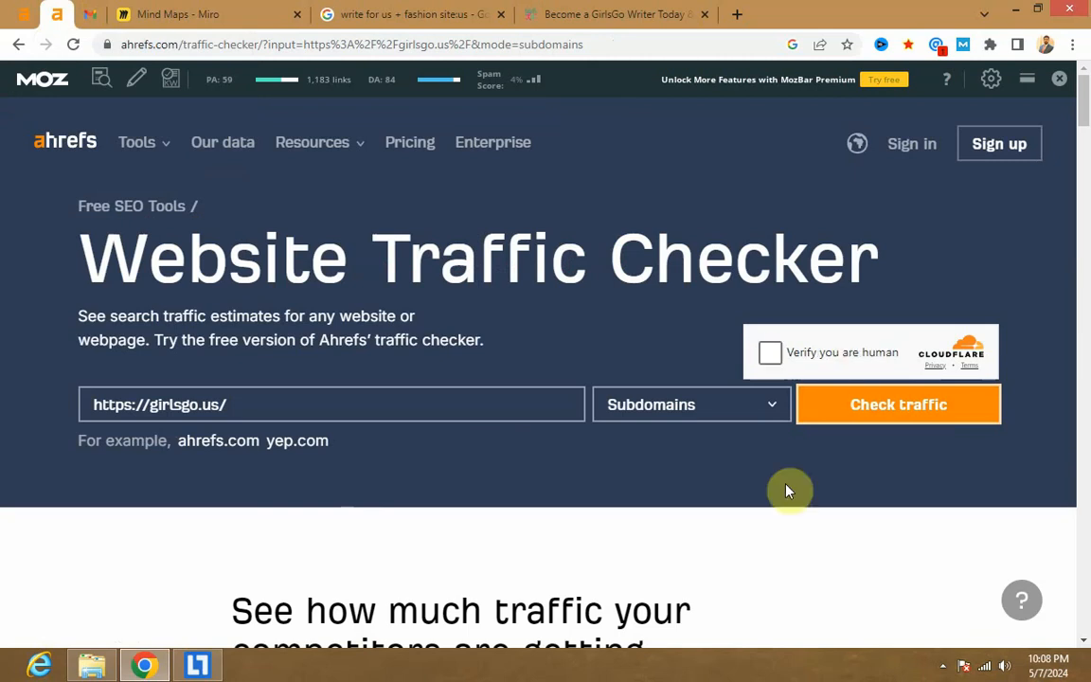
{"action": "left_click", "coordinate": [770, 352]}
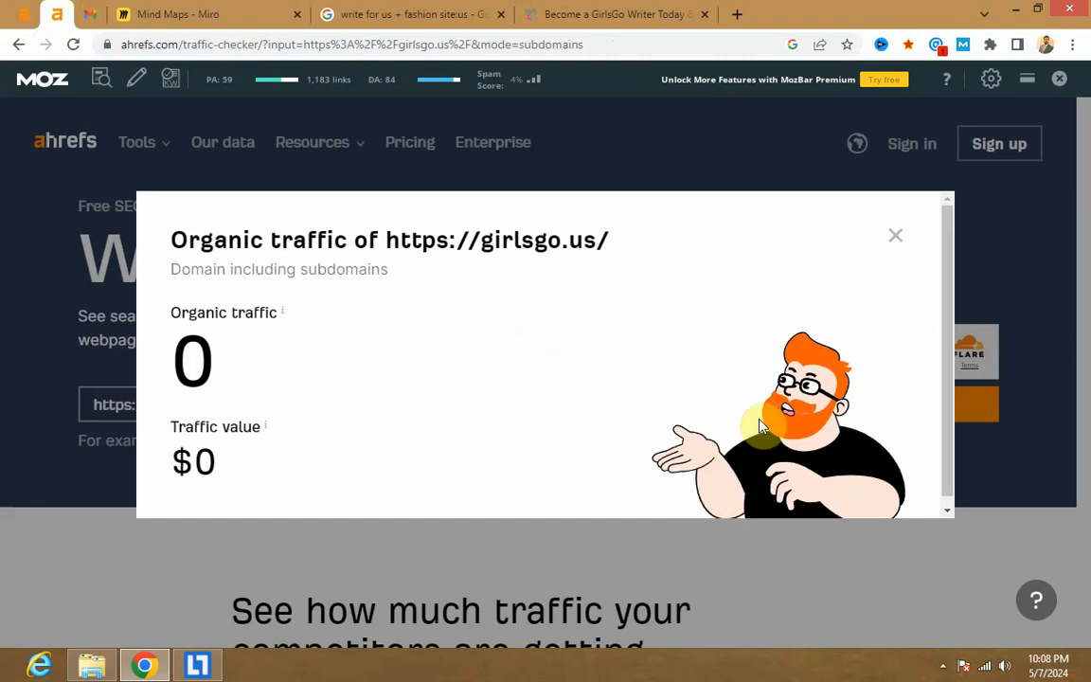
Close the GirlsGo traffic report and return to the GirlsGo page
{"action": "left_click", "coordinate": [897, 239]}
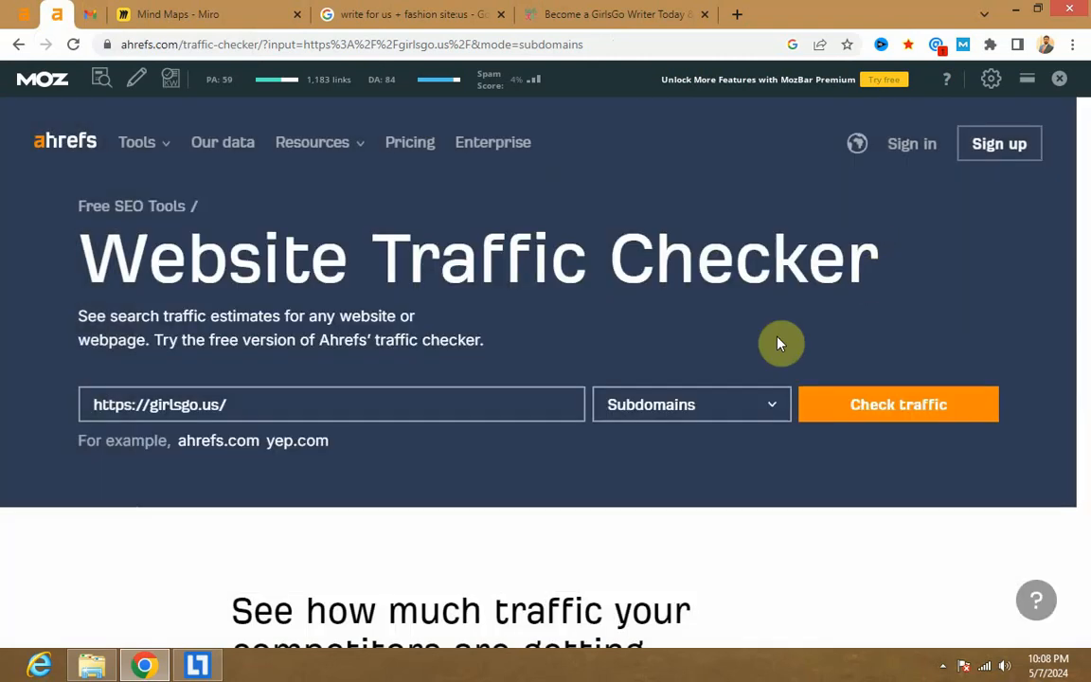
{"action": "left_click", "coordinate": [616, 11]}
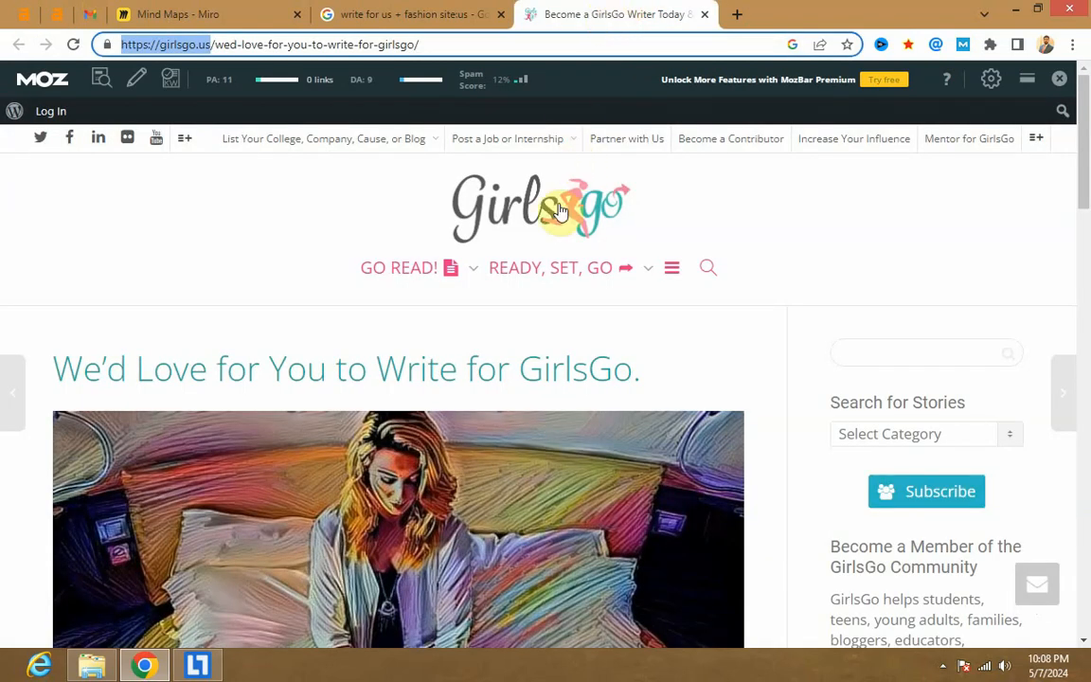
Return to the Google results, open the lookbooks.us "Who What Wear UK" result and close the GirlsGo page
{"action": "scroll", "coordinate": [490, 312], "scroll_direction": "down", "scroll_amount": 15}
{"action": "scroll", "coordinate": [492, 312], "scroll_direction": "down", "scroll_amount": 3}
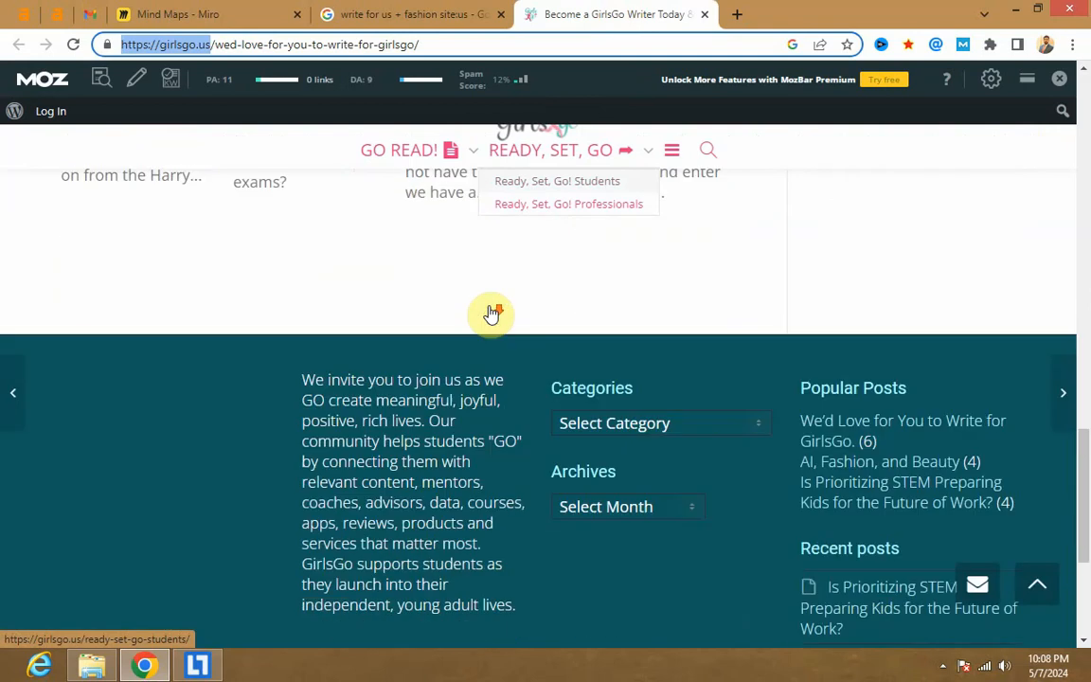
{"action": "left_click", "coordinate": [432, 18]}
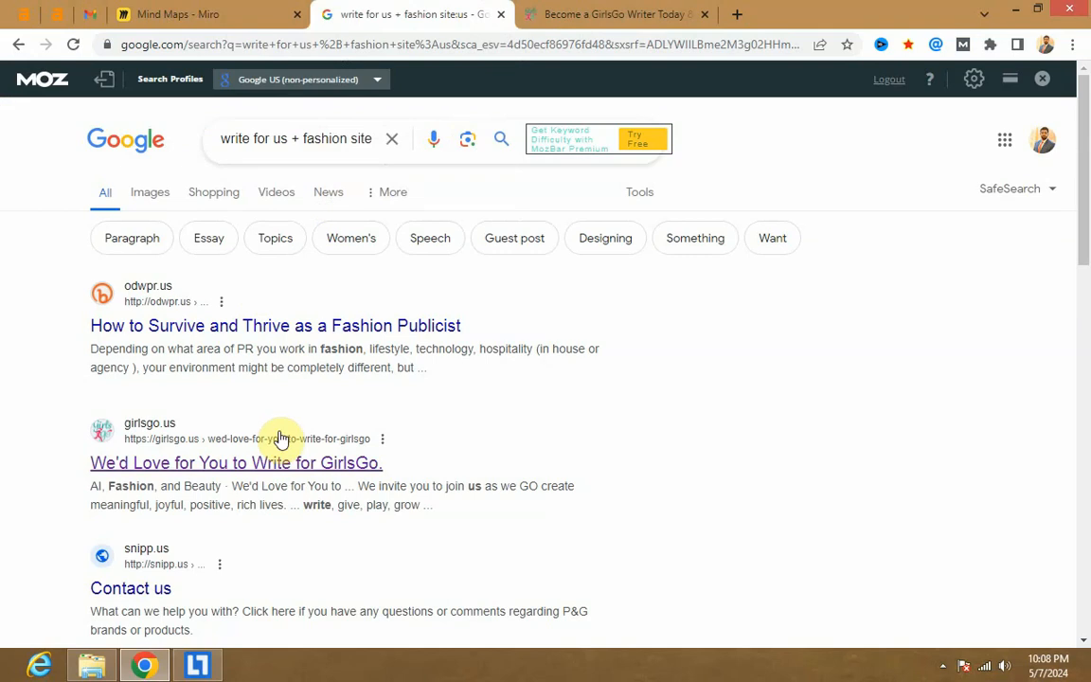
{"action": "scroll", "coordinate": [281, 437], "scroll_direction": "down", "scroll_amount": 4}
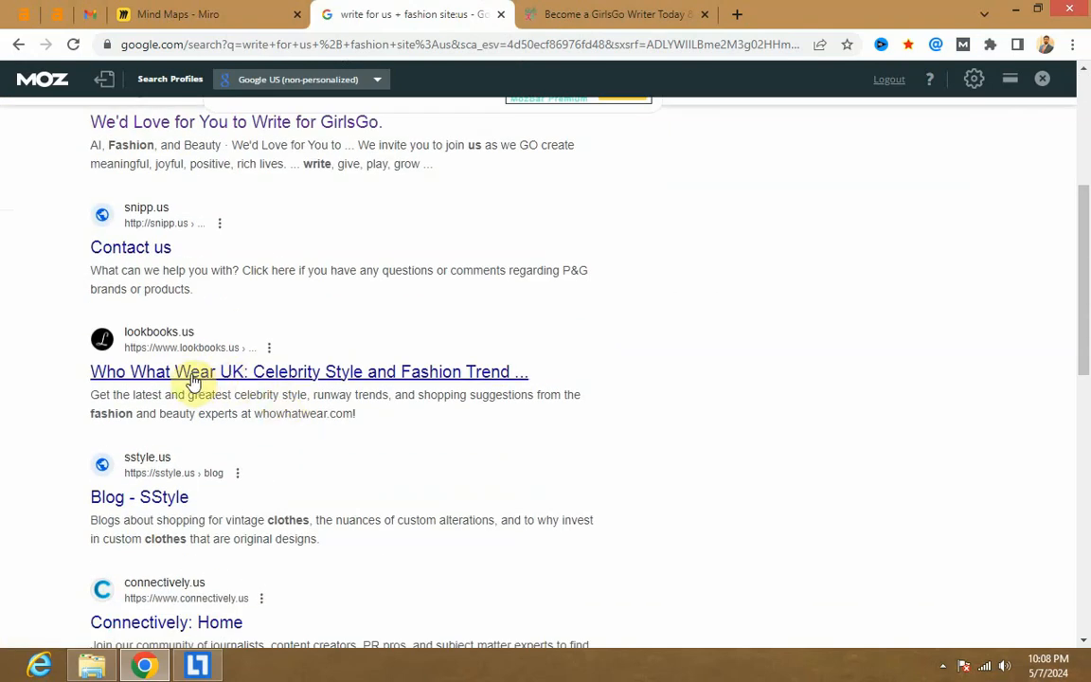
{"action": "left_click", "coordinate": [193, 376]}
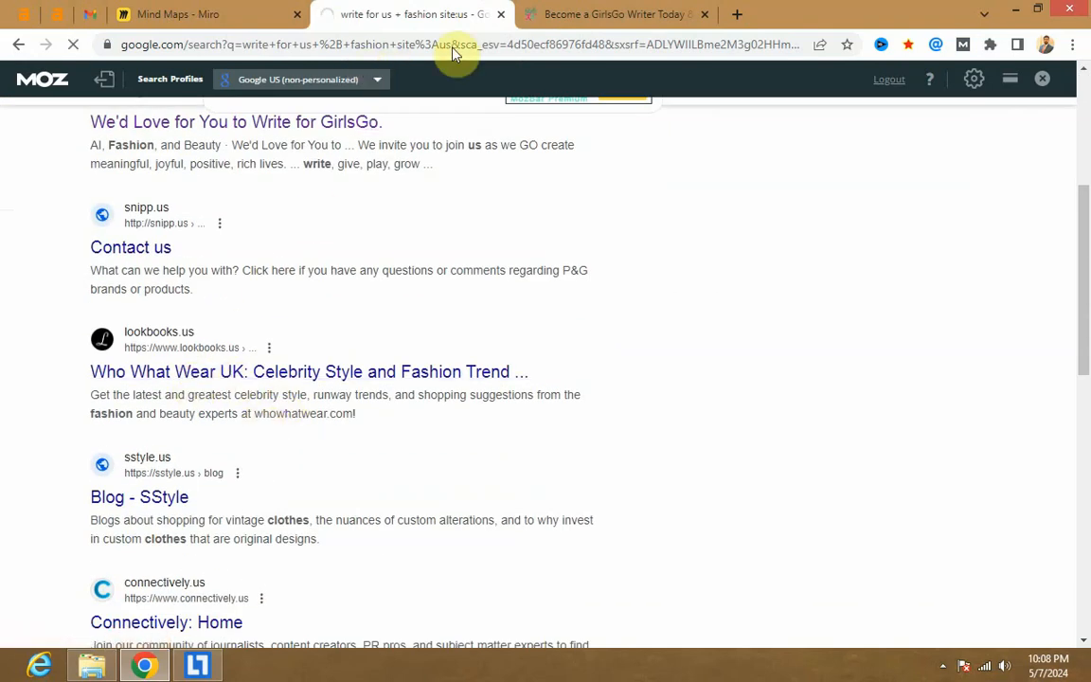
{"action": "left_click", "coordinate": [579, 14]}
{"action": "left_click", "coordinate": [704, 15]}
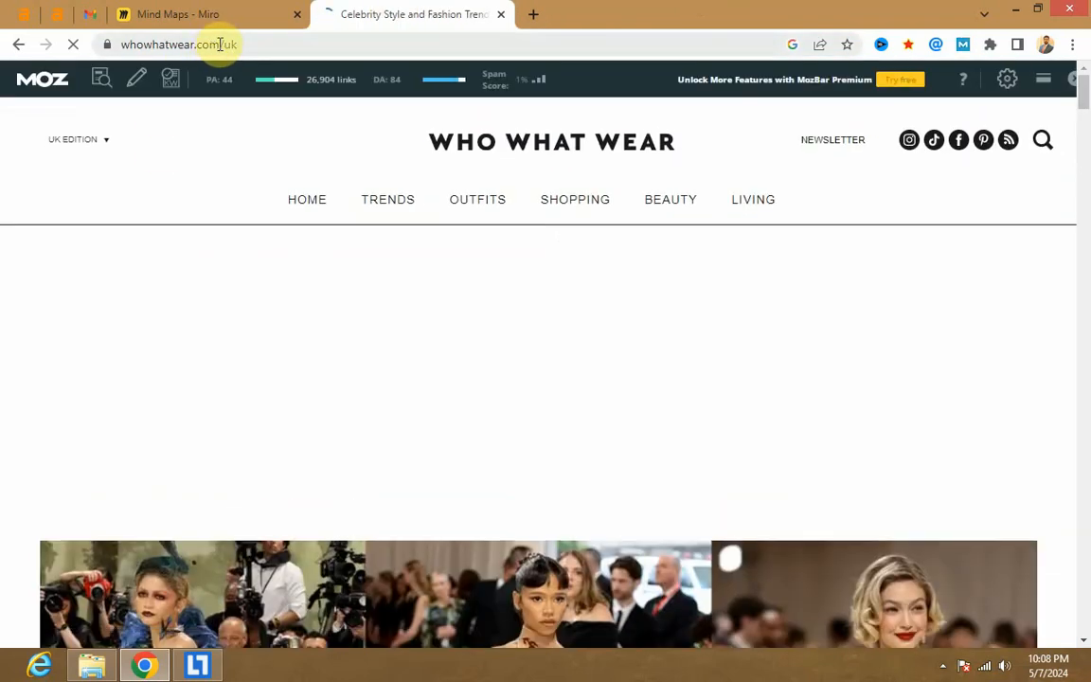
{"action": "left_click_drag", "start_coordinate": [220, 44], "coordinate": [4, 43]}
{"action": "key", "text": "ctrl+c"}
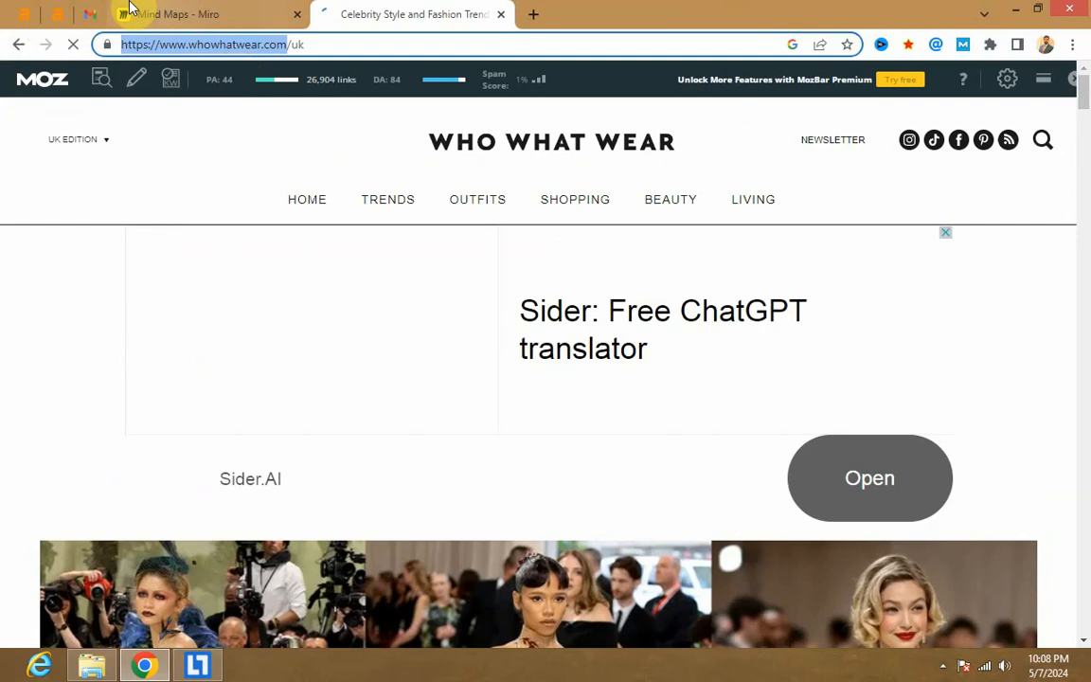
{"action": "left_click", "coordinate": [57, 14]}
{"action": "left_click", "coordinate": [231, 402]}
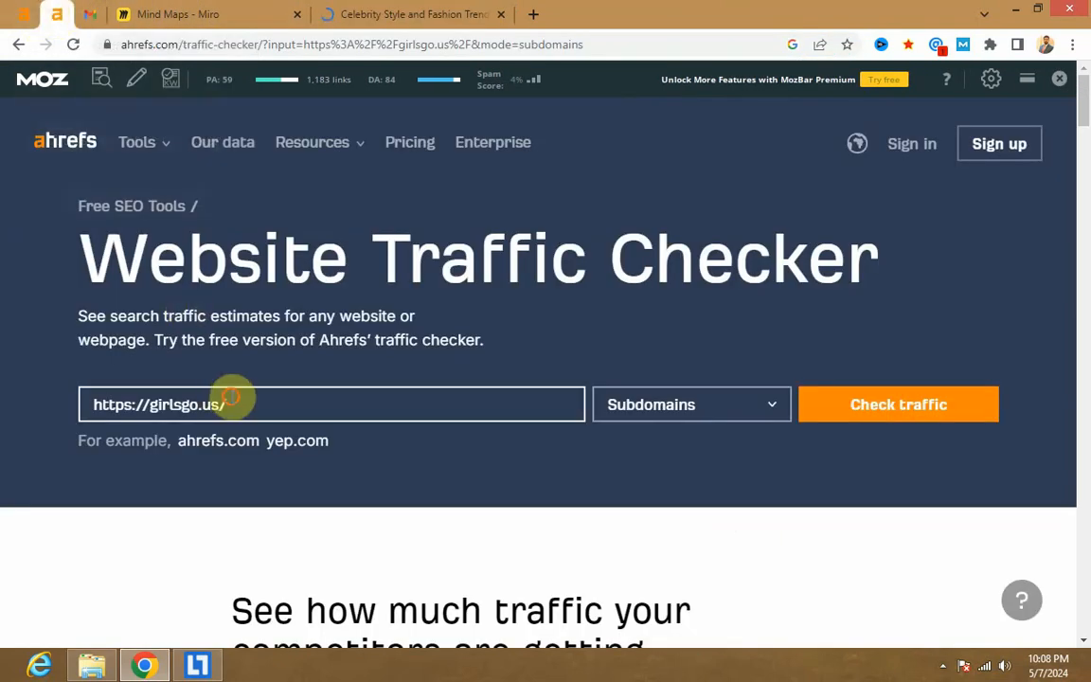
{"action": "key", "text": "ctrl+a"}
{"action": "key", "text": "ctrl+v"}
{"action": "left_click", "coordinate": [848, 409]}
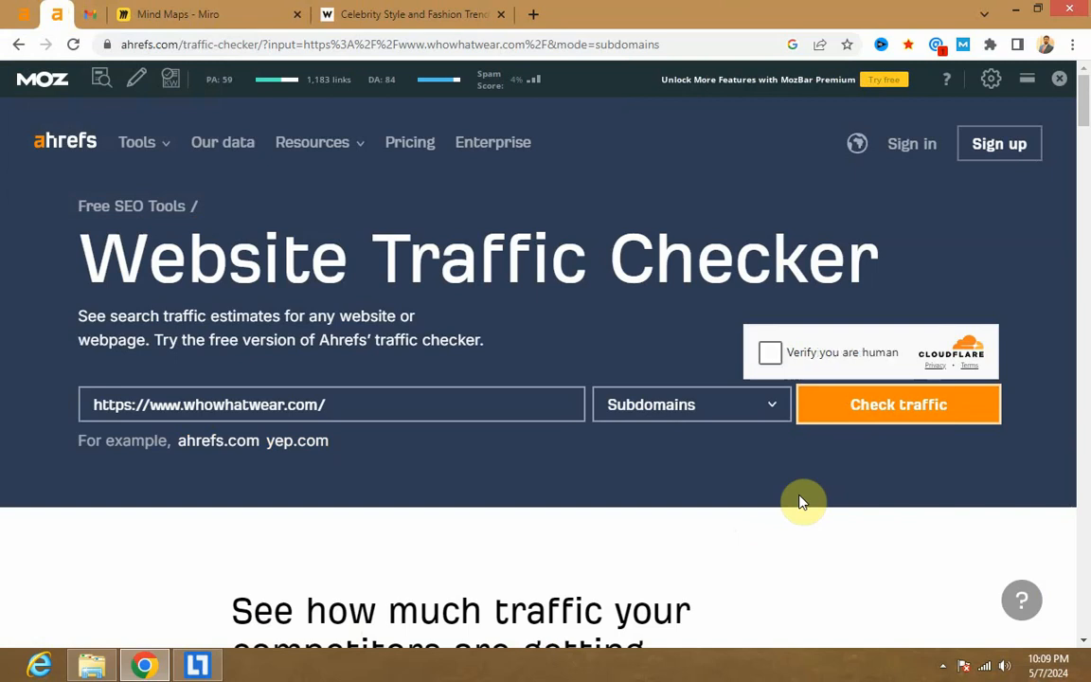
{"action": "left_click", "coordinate": [770, 352]}
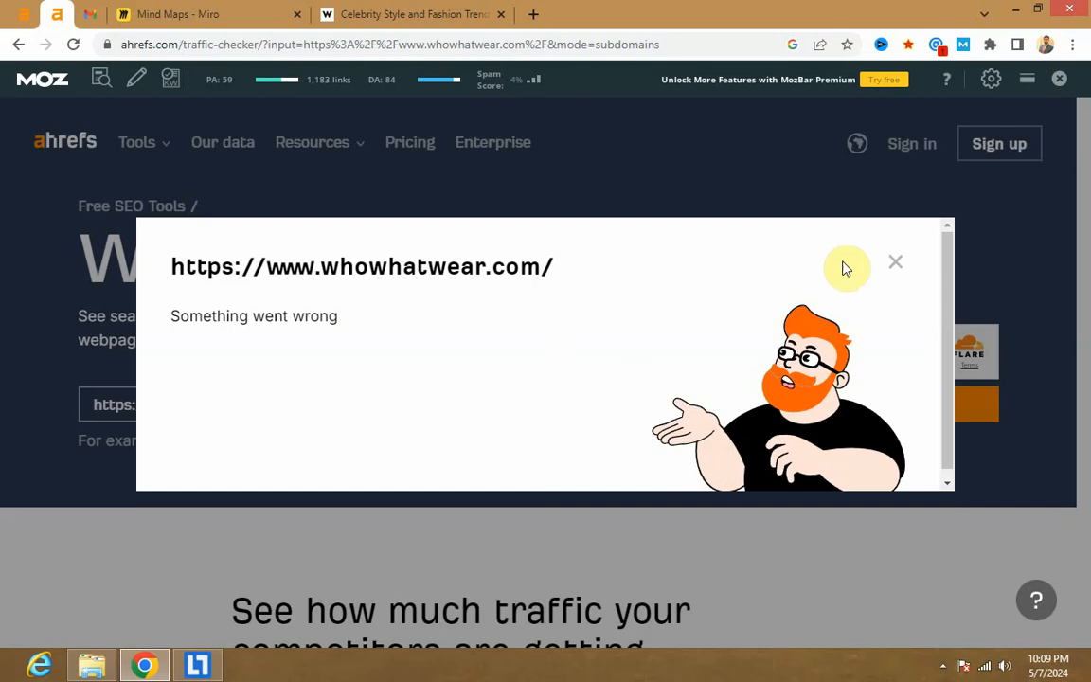
{"action": "left_click", "coordinate": [895, 262]}
{"action": "left_click", "coordinate": [379, 415]}
{"action": "key", "text": "BackSpace"}
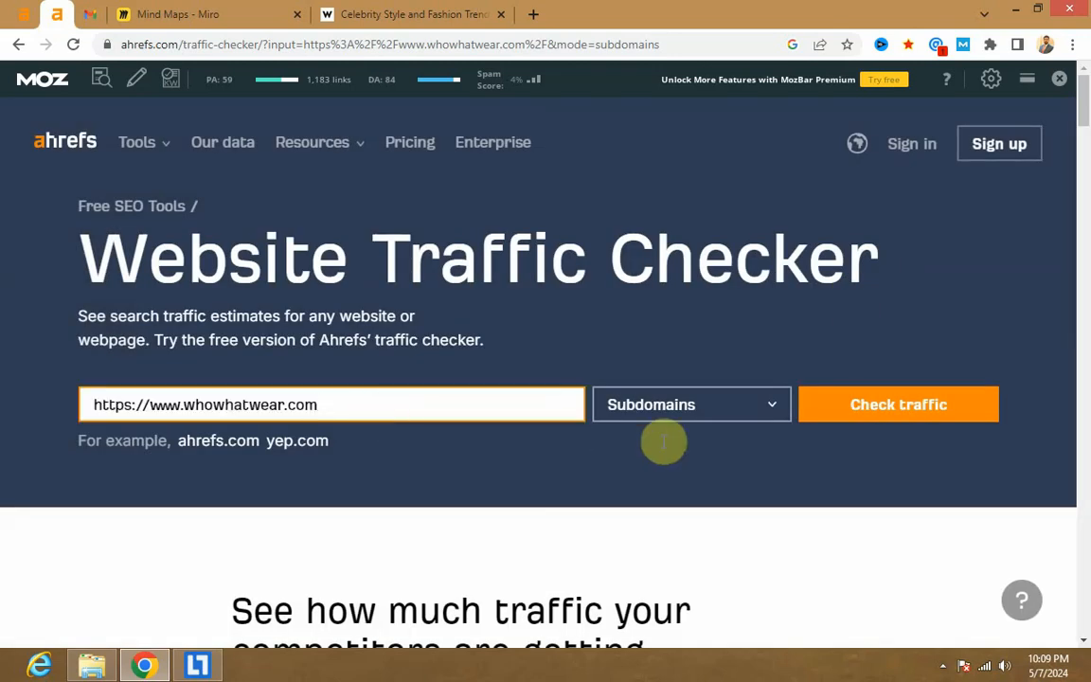
{"action": "left_click", "coordinate": [870, 417]}
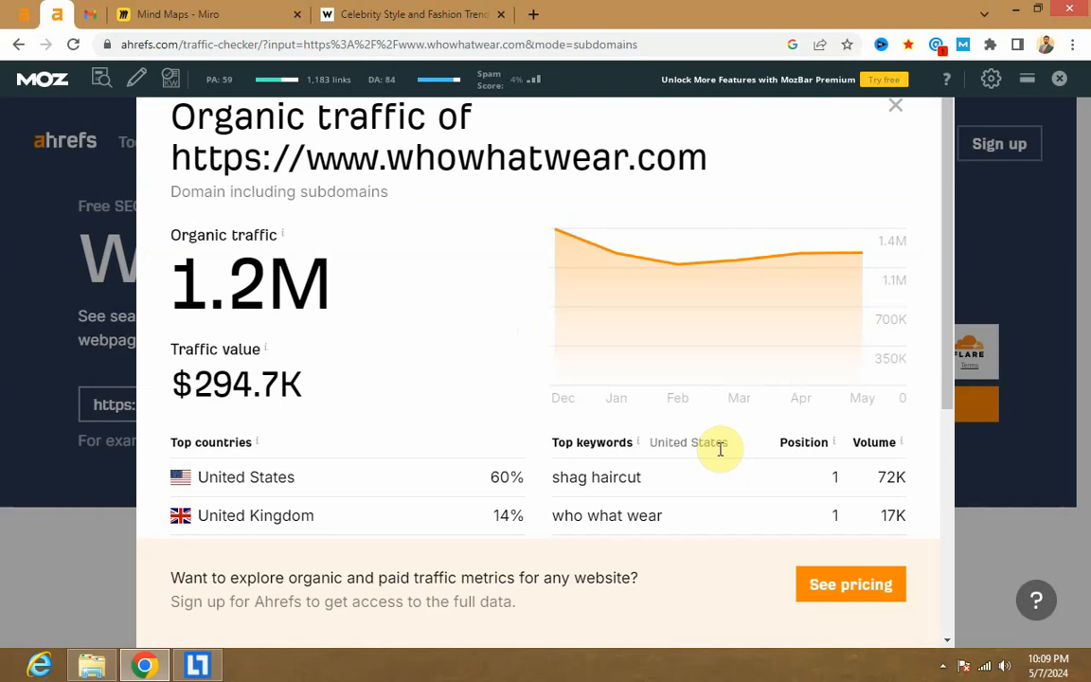
Return to the Who What Wear home page and open its Contact Us page from the footer
{"action": "left_click", "coordinate": [386, 13]}
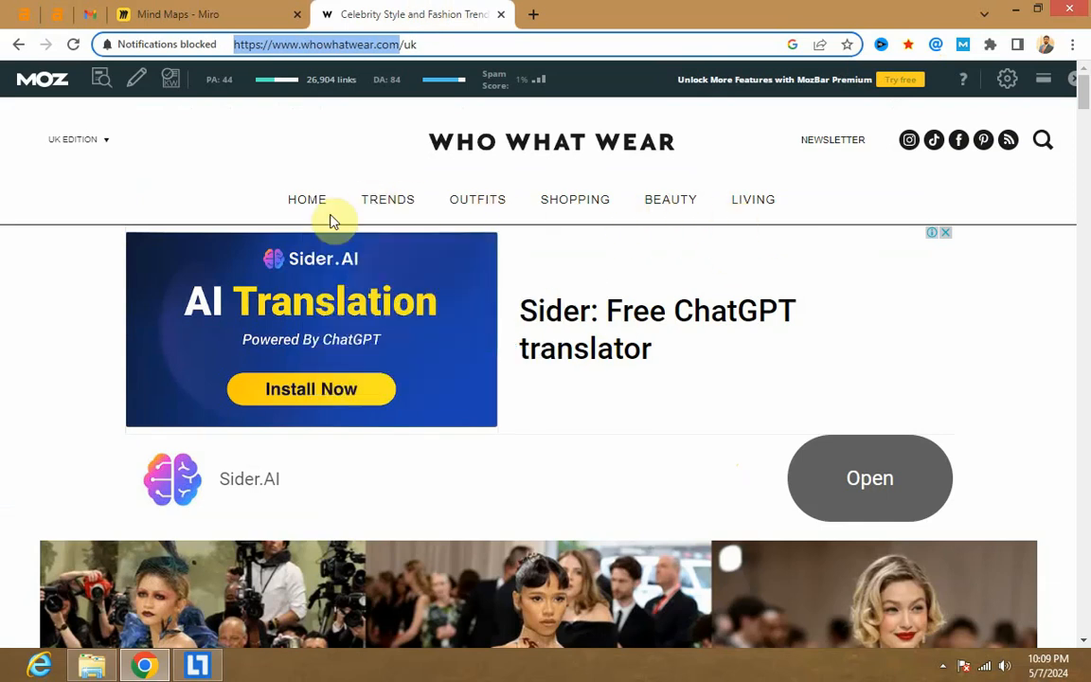
{"action": "scroll", "coordinate": [563, 399], "scroll_direction": "down", "scroll_amount": 3}
{"action": "scroll", "coordinate": [494, 402], "scroll_direction": "down", "scroll_amount": 10}
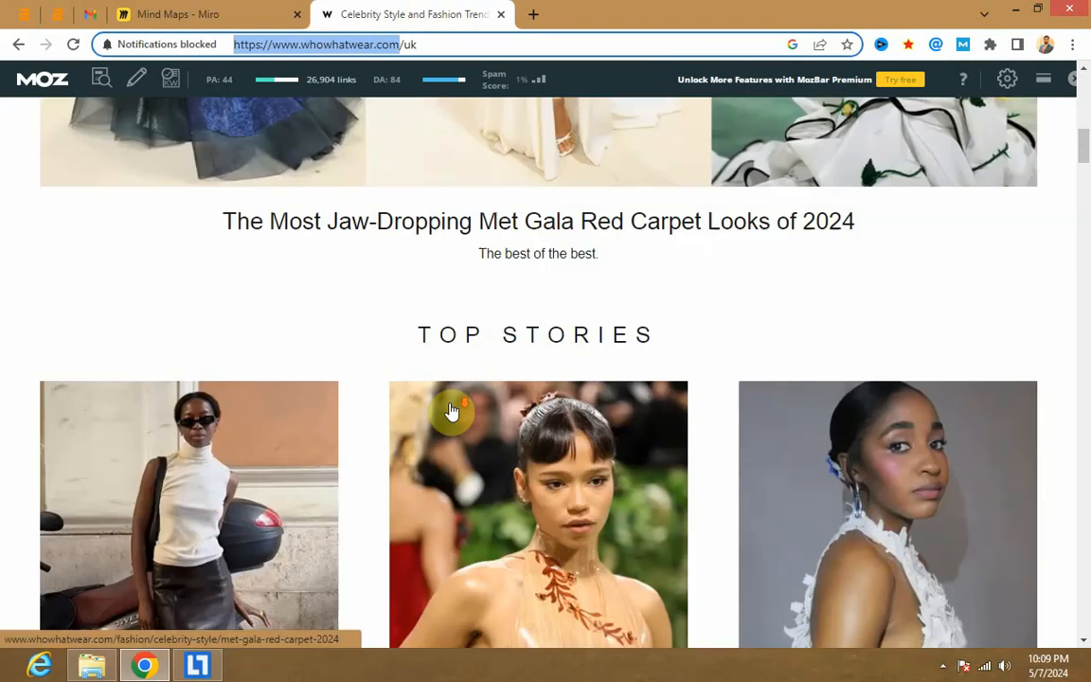
{"action": "scroll", "coordinate": [451, 410], "scroll_direction": "down", "scroll_amount": 15}
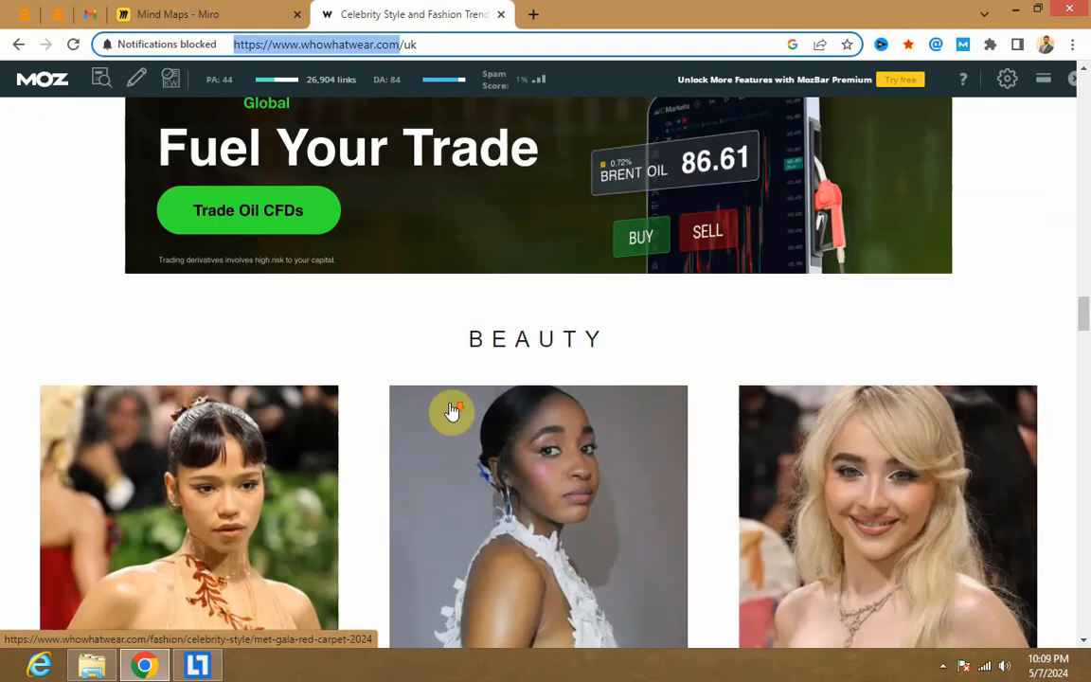
{"action": "scroll", "coordinate": [453, 410], "scroll_direction": "down", "scroll_amount": 15}
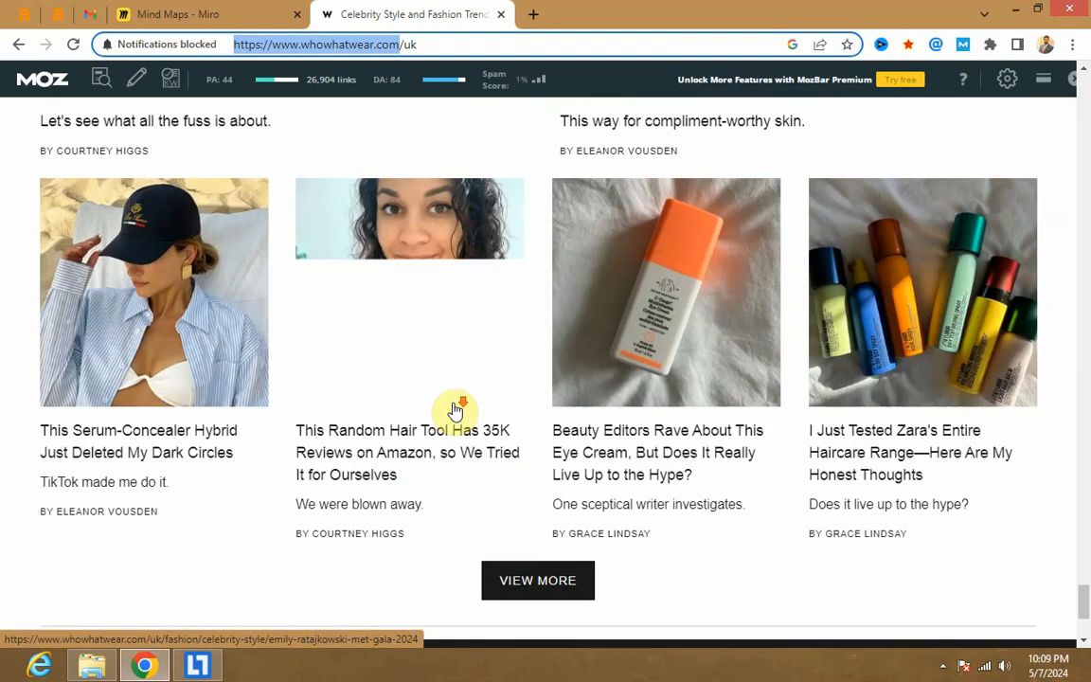
{"action": "scroll", "coordinate": [454, 410], "scroll_direction": "down", "scroll_amount": 5}
{"action": "left_click", "coordinate": [407, 530]}
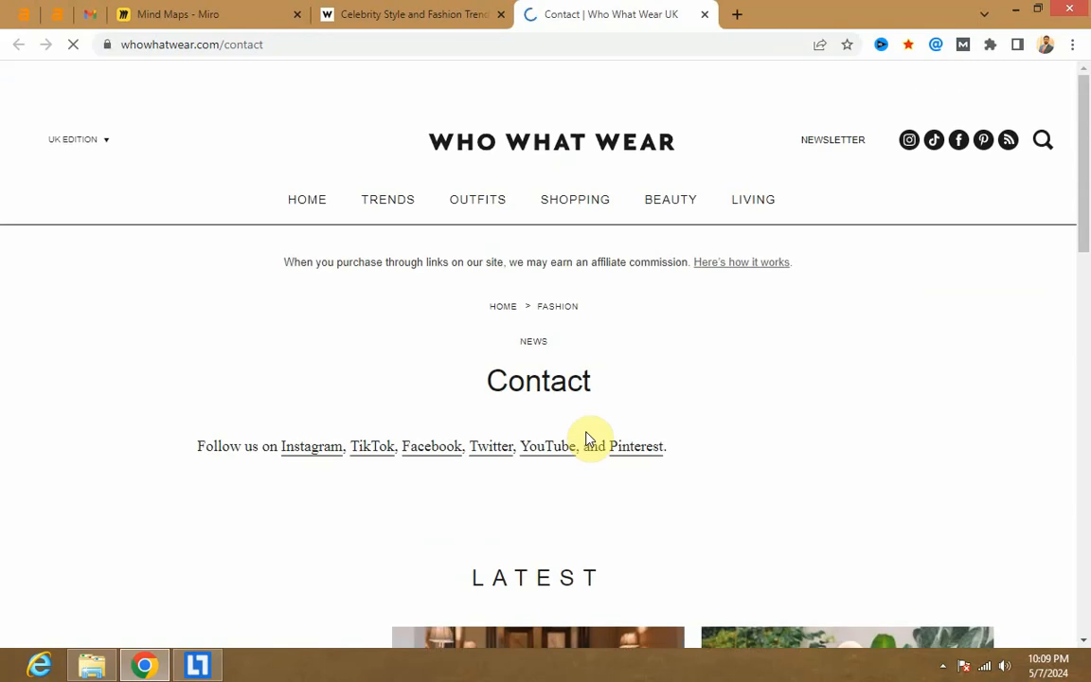
Look through the Who What Wear Contact page and open Advertise With Us from its footer
{"action": "scroll", "coordinate": [706, 378], "scroll_direction": "down", "scroll_amount": 10}
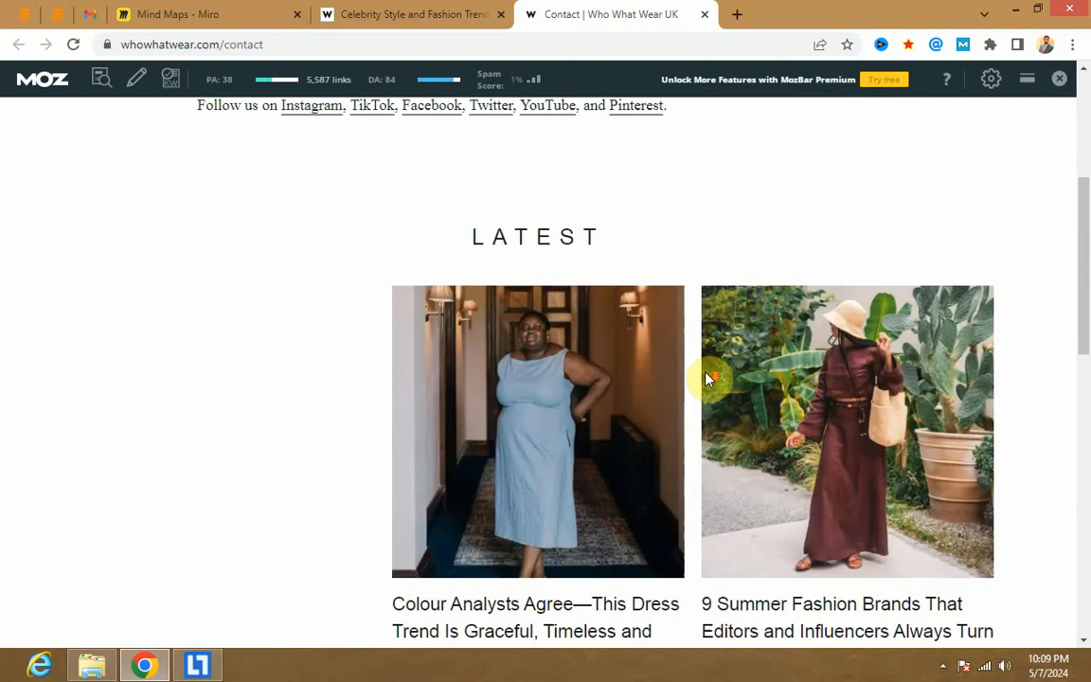
{"action": "scroll", "coordinate": [706, 378], "scroll_direction": "down", "scroll_amount": 3}
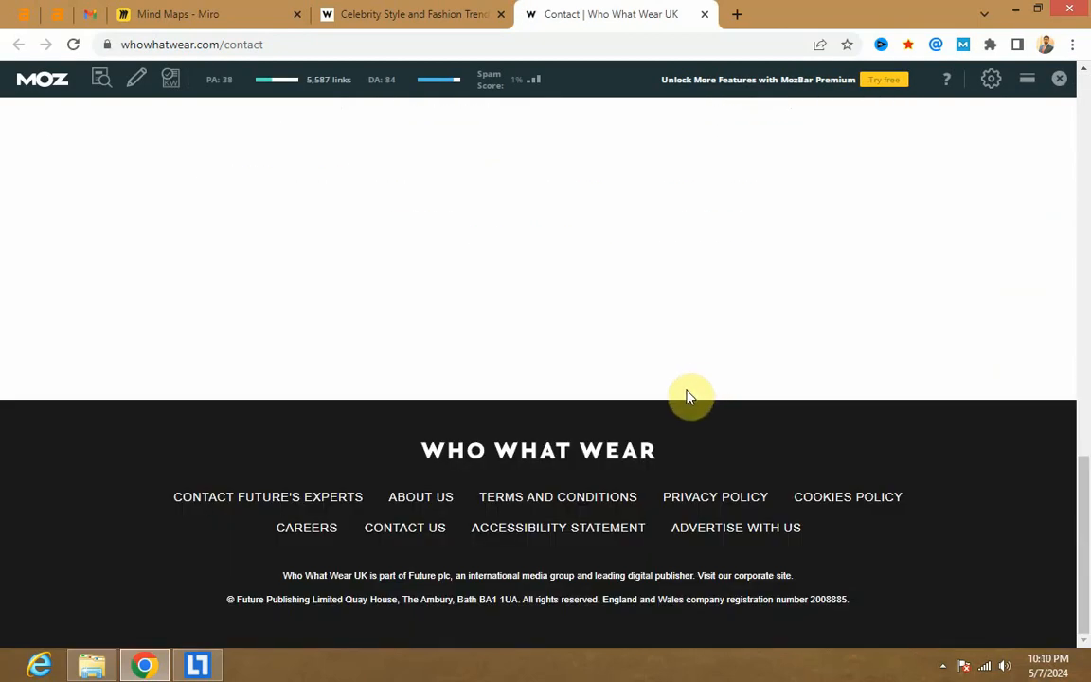
{"action": "left_click", "coordinate": [748, 531]}
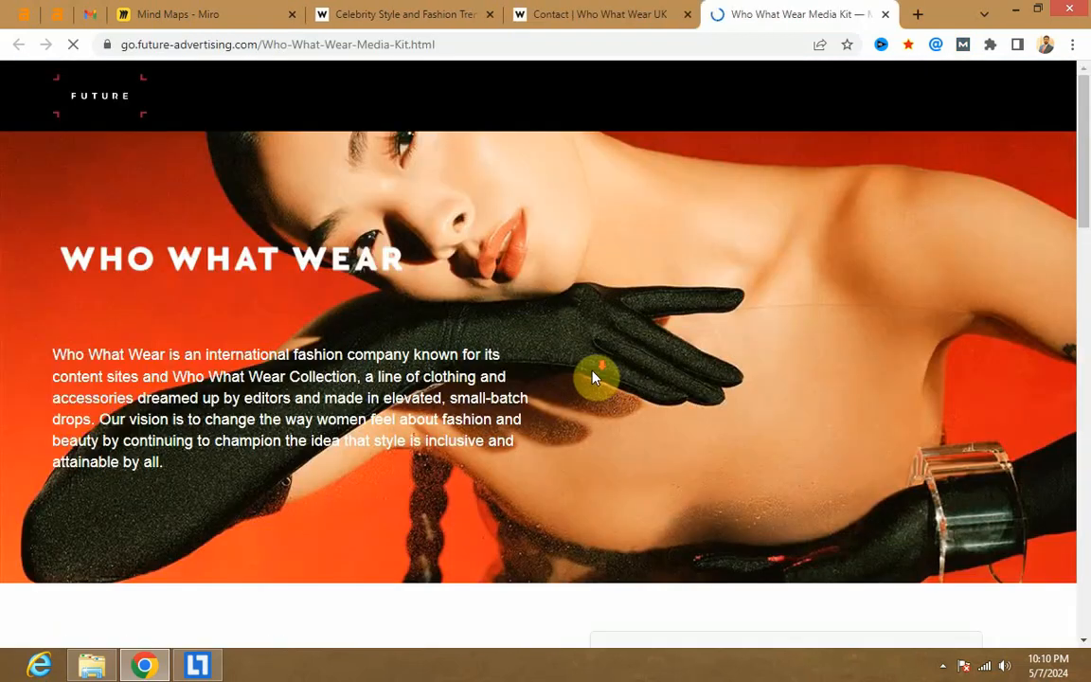
Examine the Who What Wear Media Kit page for contact details and ways to work with the publisher
{"action": "scroll", "coordinate": [594, 378], "scroll_direction": "down", "scroll_amount": 3}
{"action": "scroll", "coordinate": [588, 381], "scroll_direction": "down", "scroll_amount": 7}
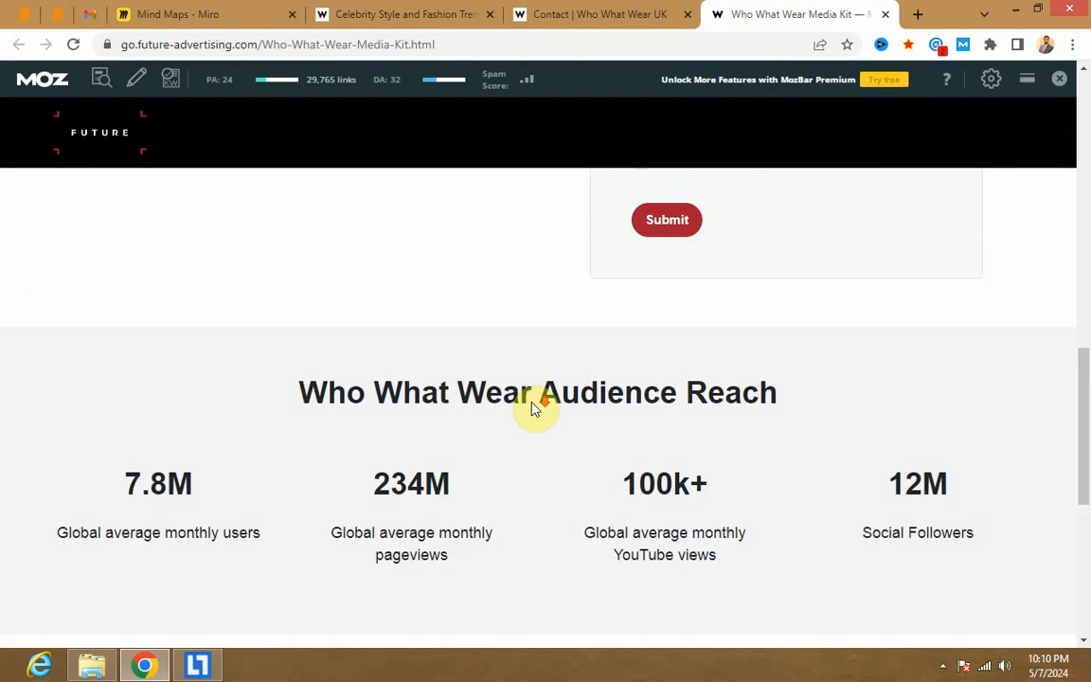
{"action": "scroll", "coordinate": [470, 395], "scroll_direction": "down", "scroll_amount": 8}
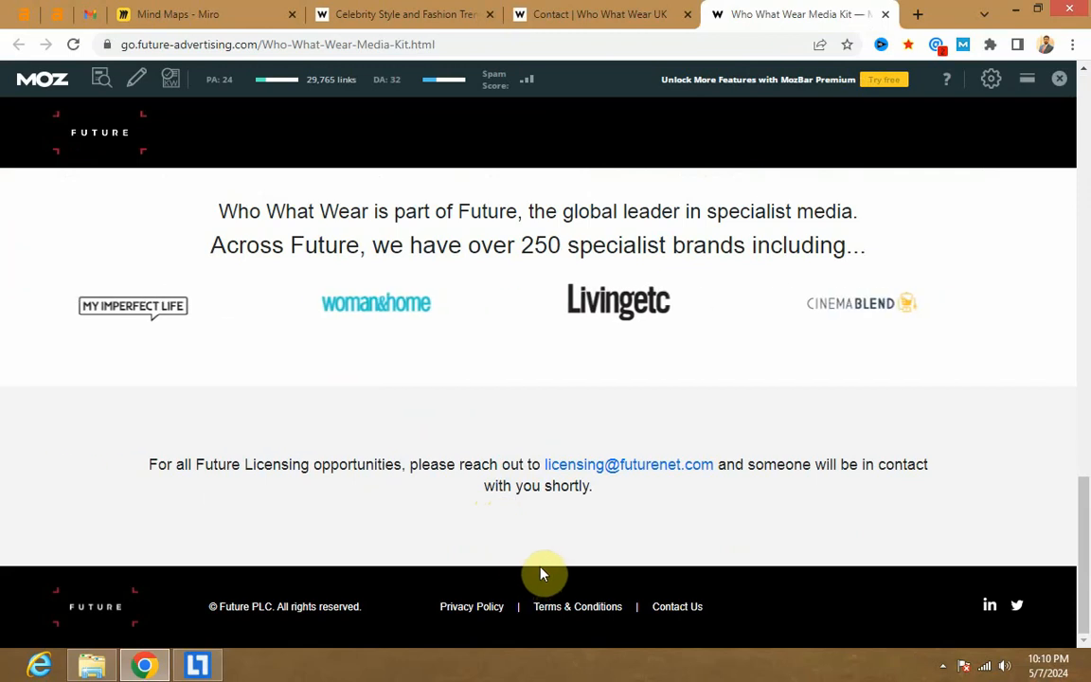
{"action": "scroll", "coordinate": [538, 569], "scroll_direction": "up", "scroll_amount": 5}
{"action": "scroll", "coordinate": [545, 572], "scroll_direction": "up", "scroll_amount": 5}
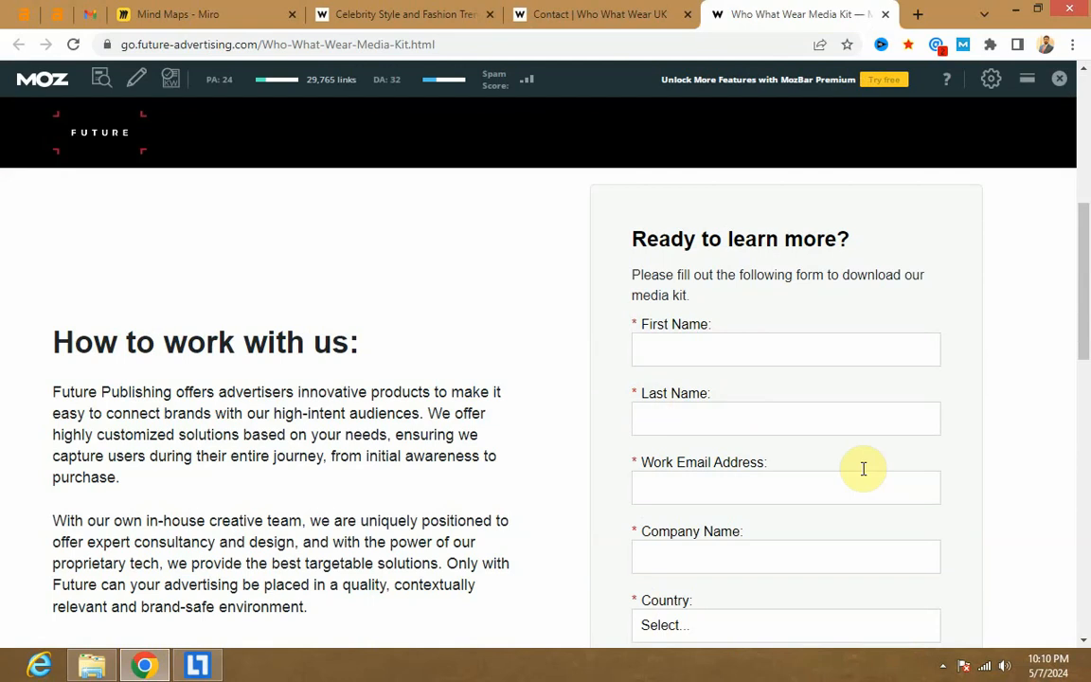
{"action": "scroll", "coordinate": [788, 470], "scroll_direction": "down", "scroll_amount": 3}
{"action": "scroll", "coordinate": [663, 469], "scroll_direction": "up", "scroll_amount": 5}
{"action": "scroll", "coordinate": [606, 466], "scroll_direction": "up", "scroll_amount": 4}
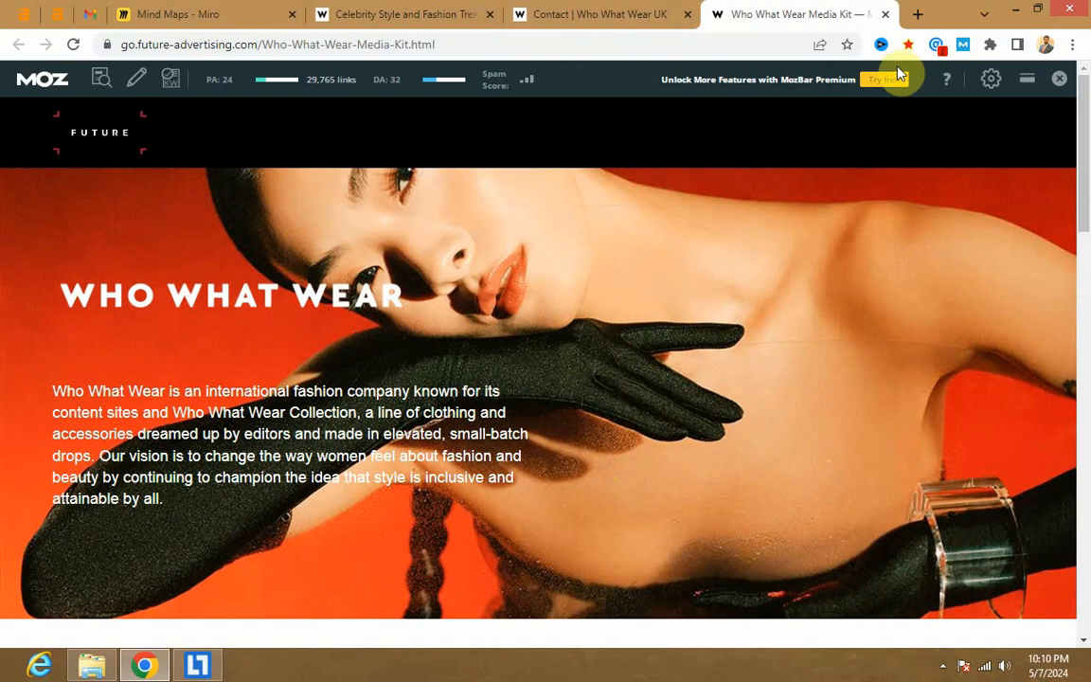
Check the e-mail addresses that Email Hunter extracts from the Media Kit page, then dismiss the list
{"action": "left_click", "coordinate": [936, 46]}
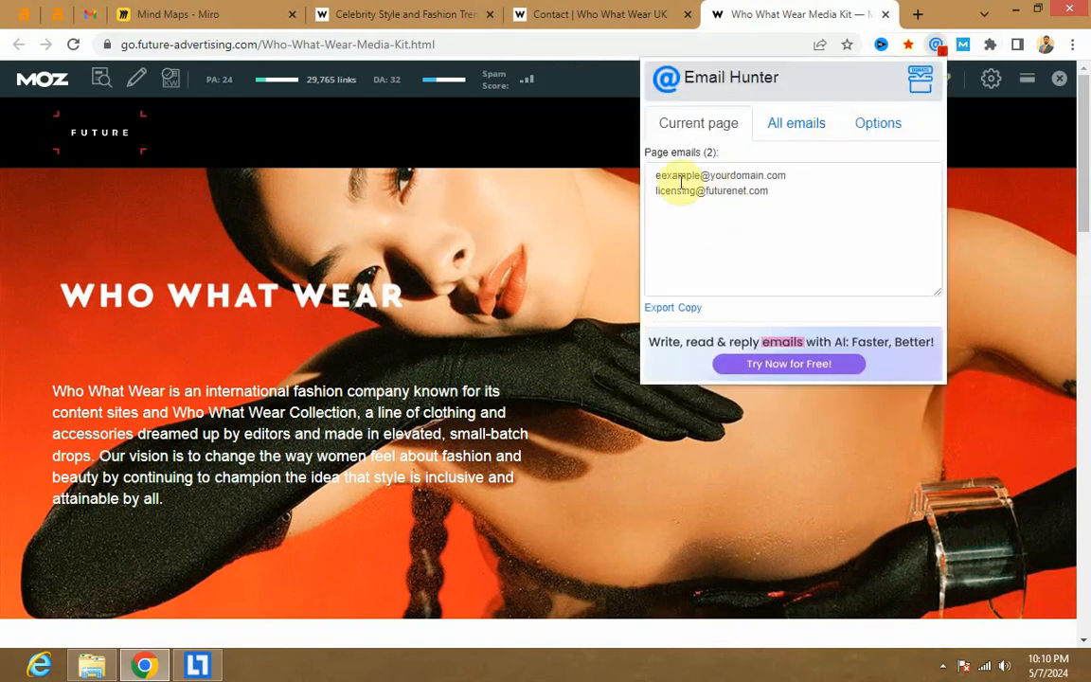
{"action": "left_click_drag", "start_coordinate": [656, 176], "coordinate": [795, 176]}
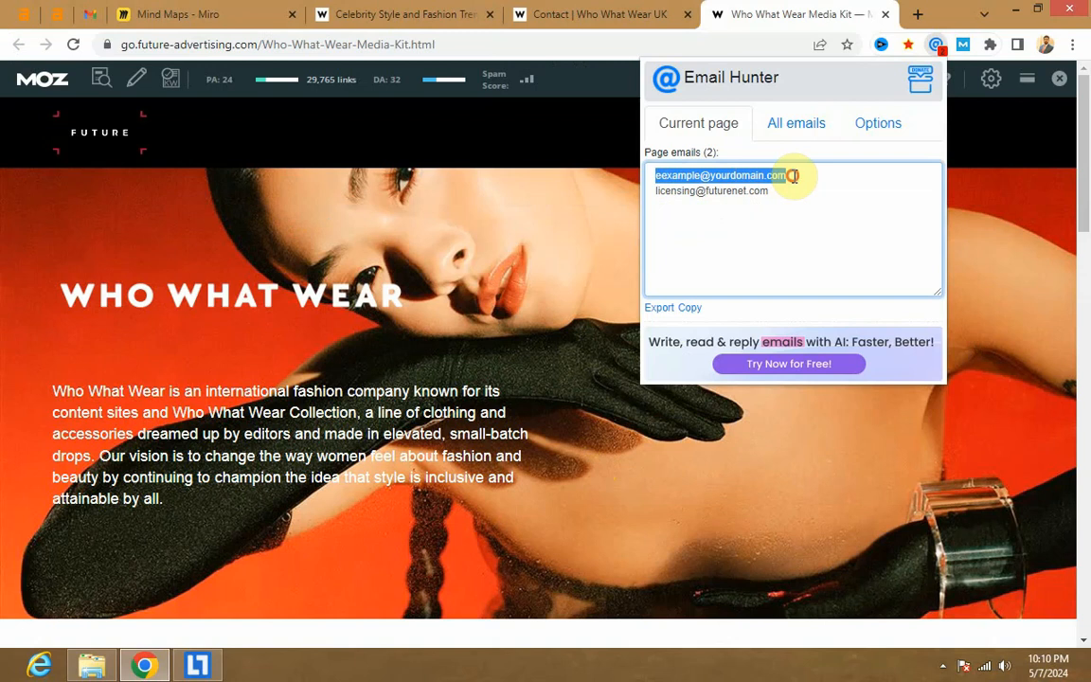
{"action": "left_click", "coordinate": [798, 201]}
{"action": "left_click", "coordinate": [636, 265]}
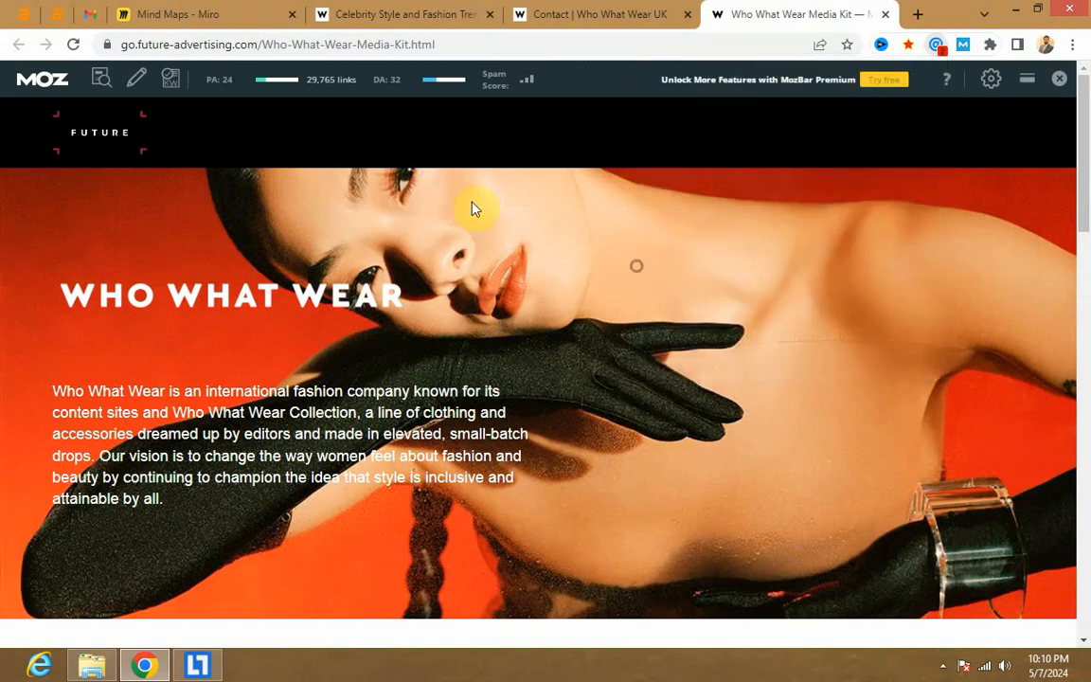
Go back to the Contact page, open Who What Wear's Facebook page and select the contact e-mail in its Intro
{"action": "left_click", "coordinate": [572, 12]}
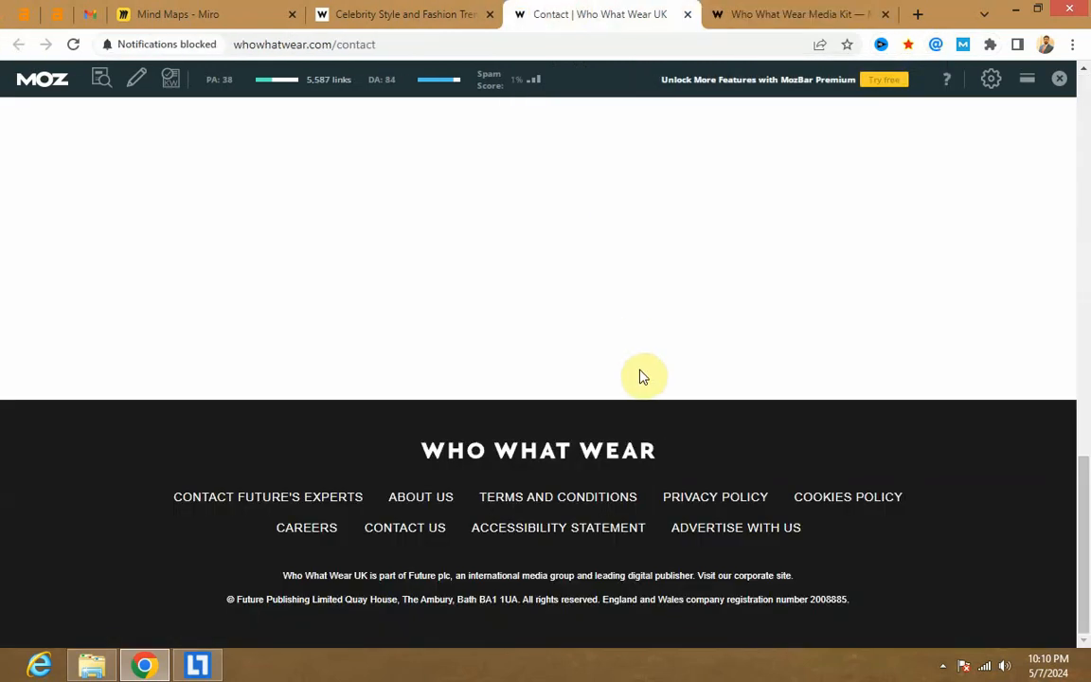
{"action": "scroll", "coordinate": [643, 375], "scroll_direction": "up", "scroll_amount": 5}
{"action": "scroll", "coordinate": [643, 375], "scroll_direction": "up", "scroll_amount": 10}
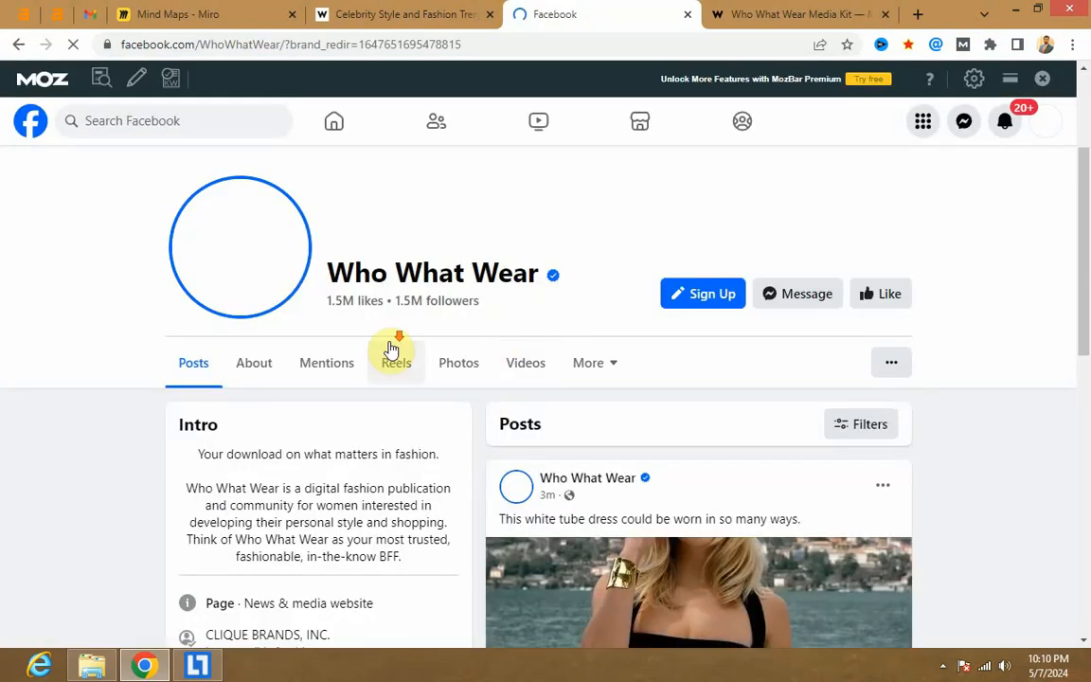
{"action": "scroll", "coordinate": [392, 351], "scroll_direction": "down", "scroll_amount": 3}
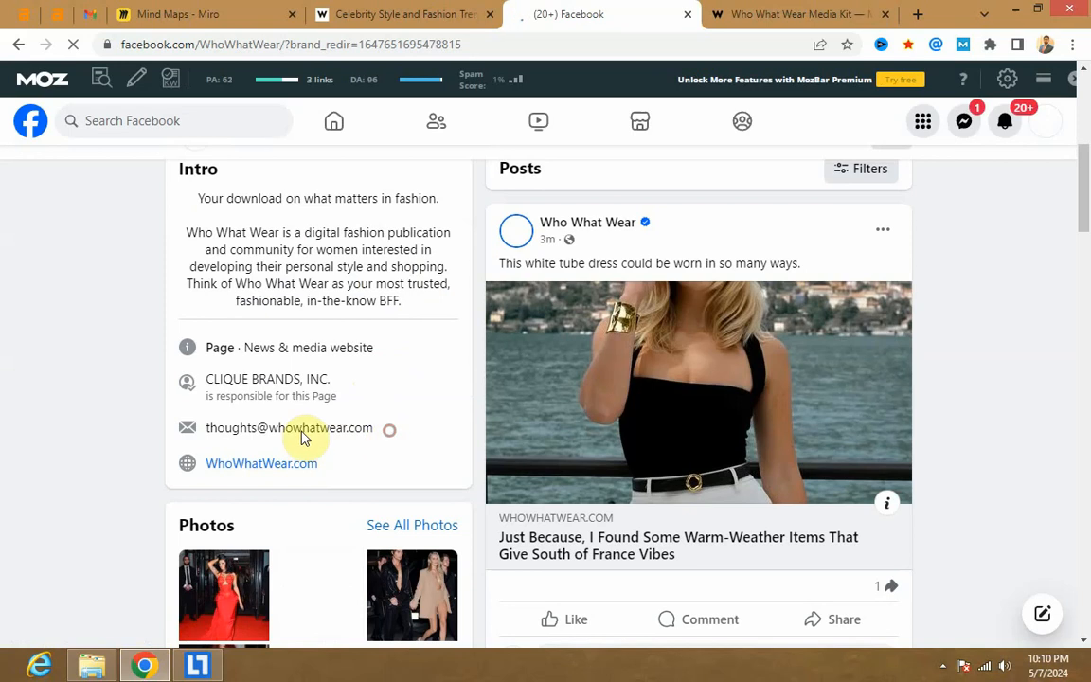
{"action": "left_click_drag", "start_coordinate": [379, 429], "coordinate": [202, 440]}
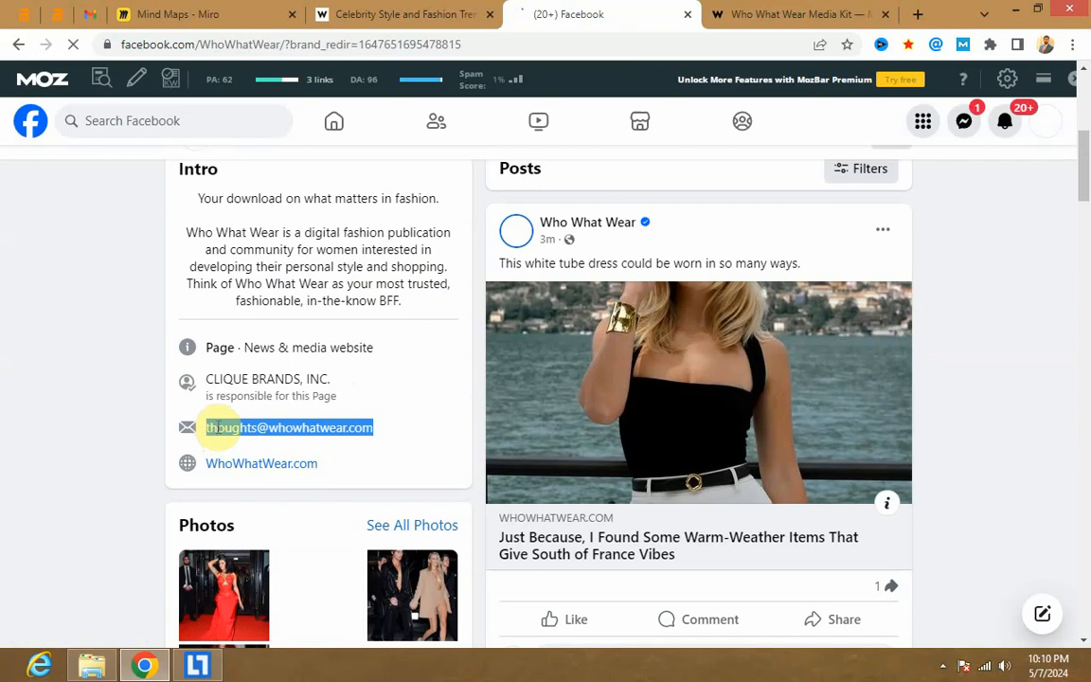
Close the Mind Maps - Miro page and return to the Who What Wear home page
{"action": "left_click", "coordinate": [431, 11]}
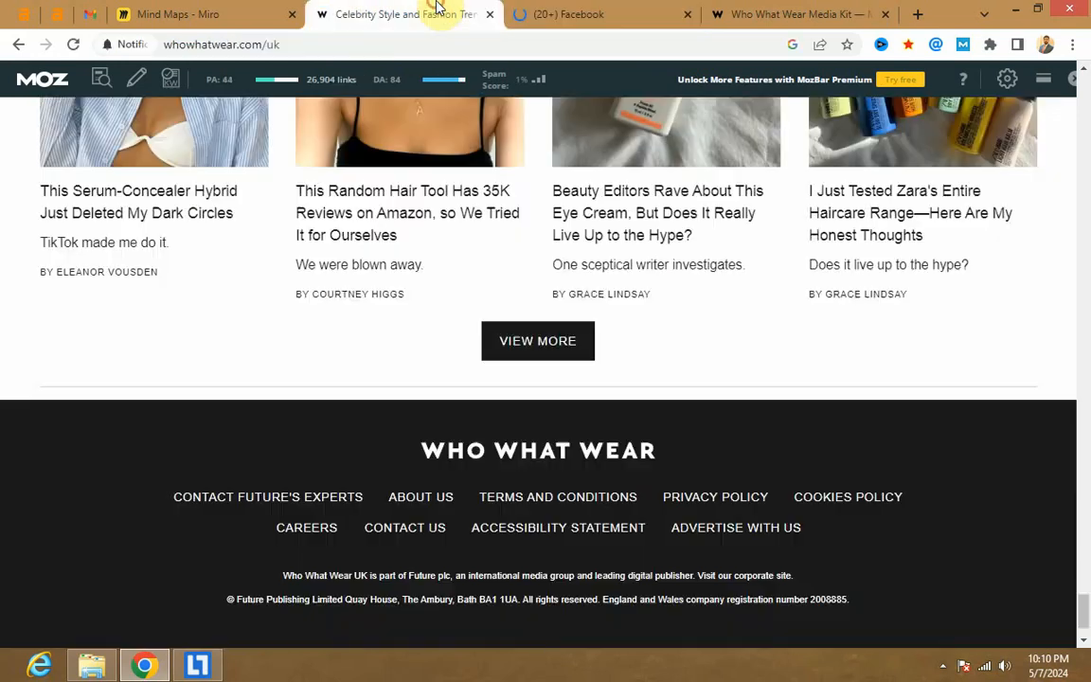
{"action": "left_click", "coordinate": [227, 9]}
{"action": "left_click", "coordinate": [417, 11]}
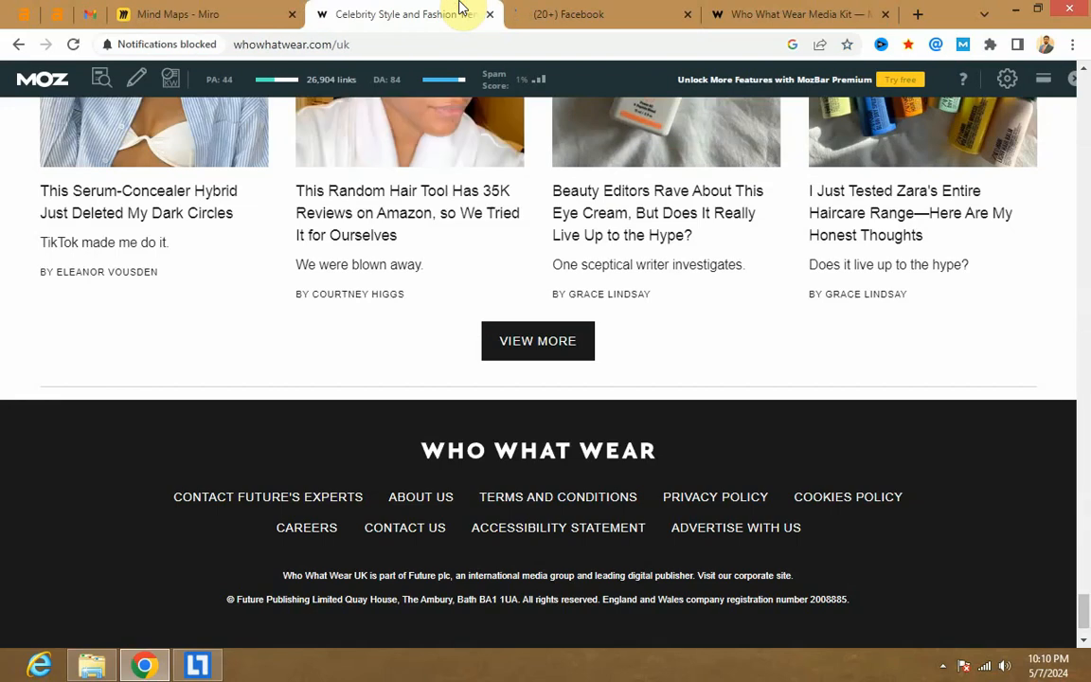
{"action": "left_click", "coordinate": [291, 14]}
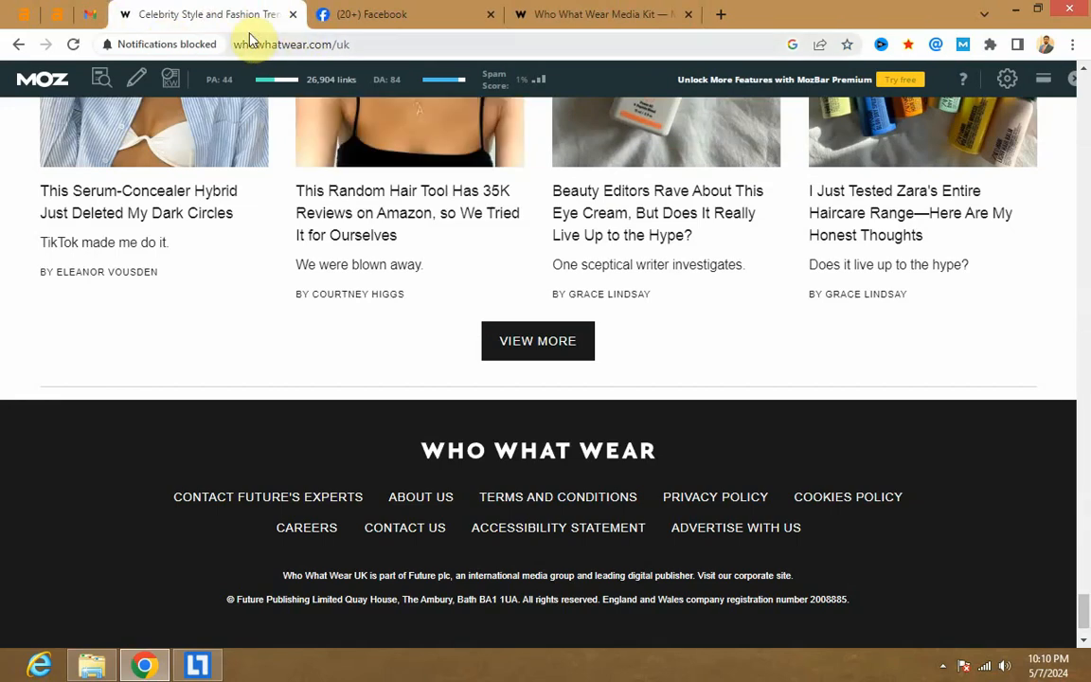
{"action": "scroll", "coordinate": [349, 192], "scroll_direction": "up", "scroll_amount": 15}
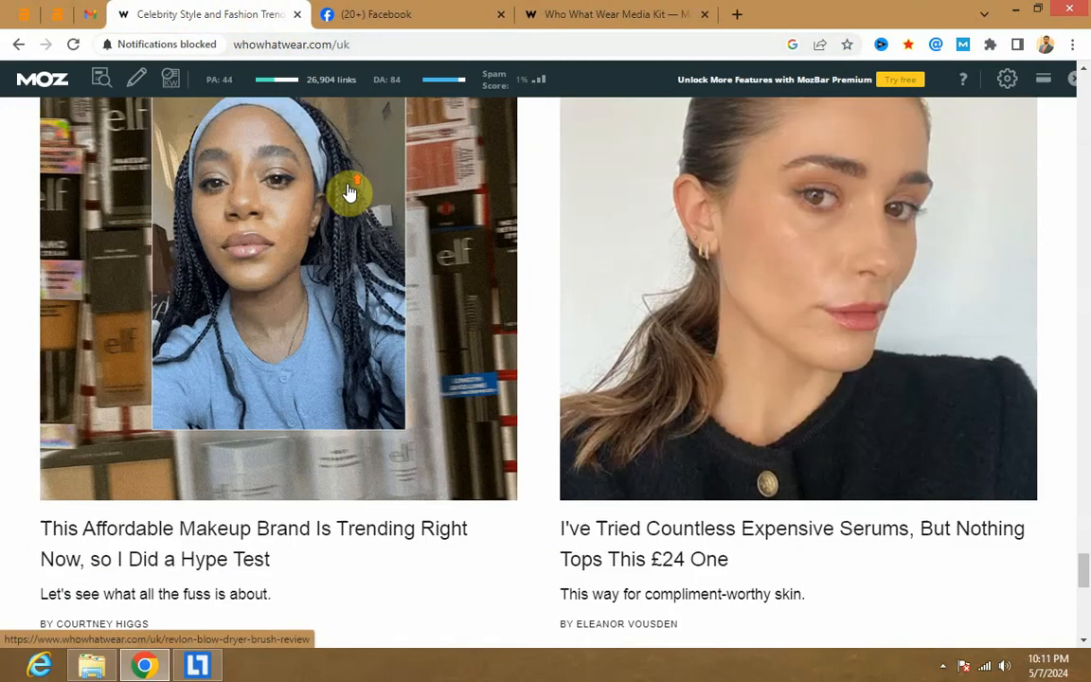
{"action": "scroll", "coordinate": [205, 205], "scroll_direction": "up", "scroll_amount": 5}
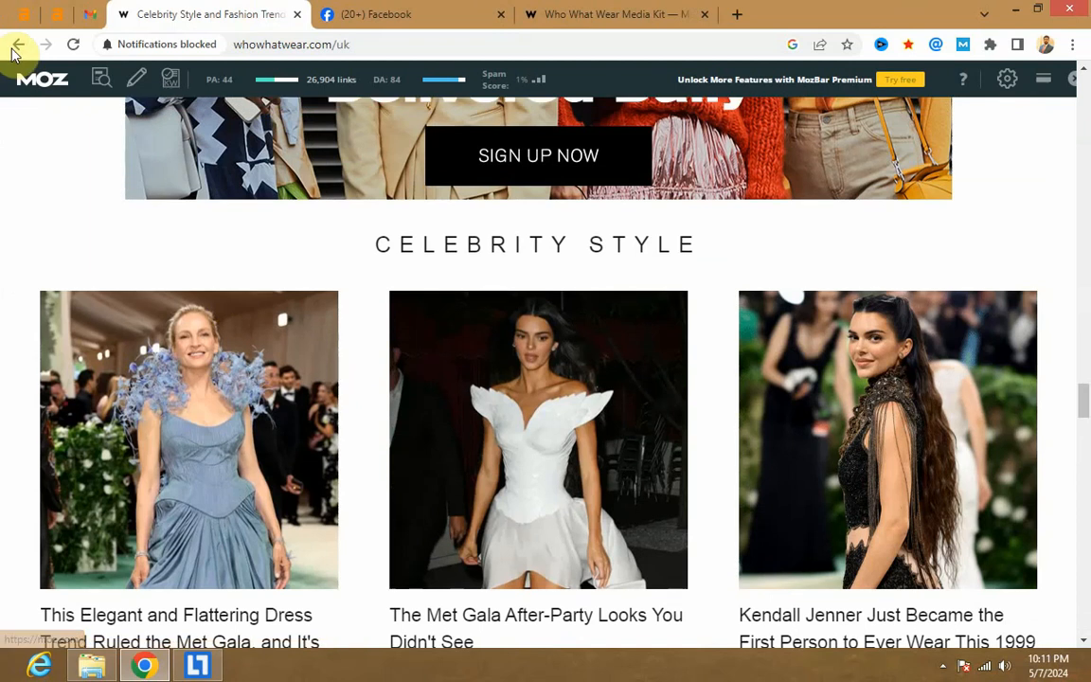
Return to the Google results for "write for us + fashion site:us" and look through the listed sites for guest-posting prospects
{"action": "left_click", "coordinate": [17, 47]}
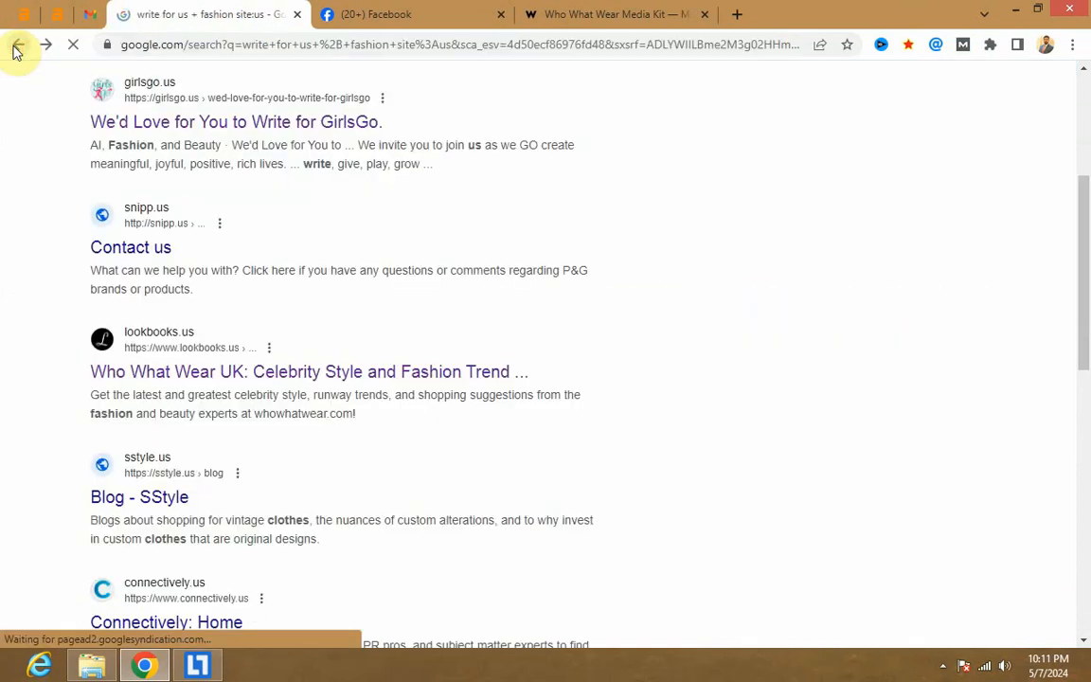
{"action": "scroll", "coordinate": [284, 360], "scroll_direction": "down", "scroll_amount": 3}
{"action": "scroll", "coordinate": [232, 402], "scroll_direction": "down", "scroll_amount": 8}
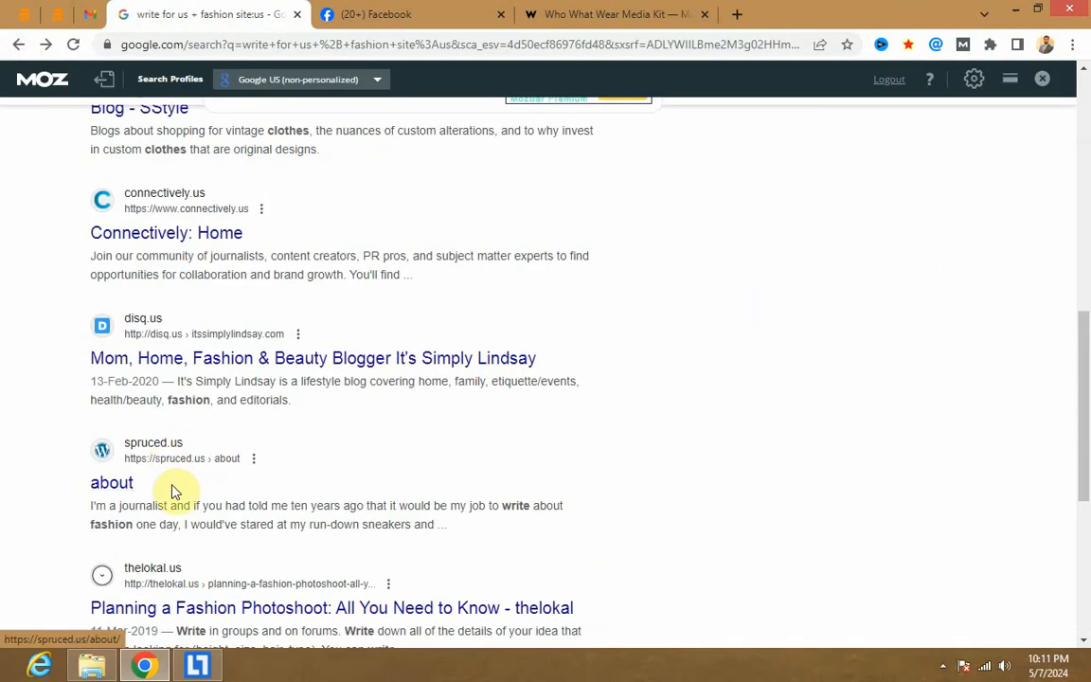
{"action": "scroll", "coordinate": [175, 495], "scroll_direction": "down", "scroll_amount": 10}
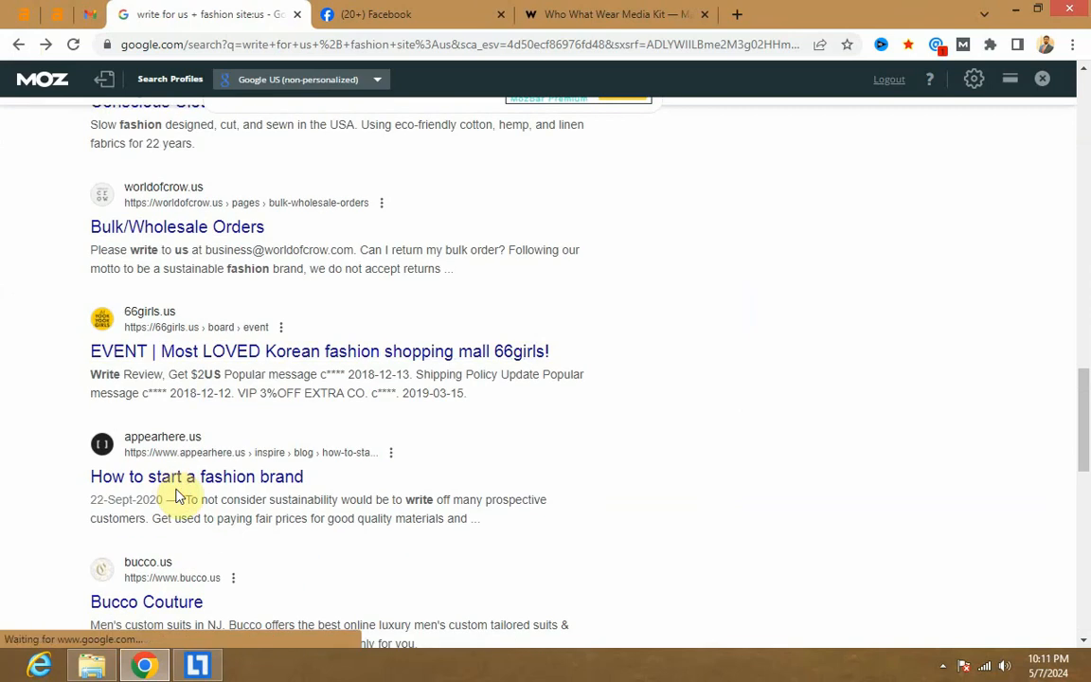
{"action": "scroll", "coordinate": [180, 488], "scroll_direction": "down", "scroll_amount": 6}
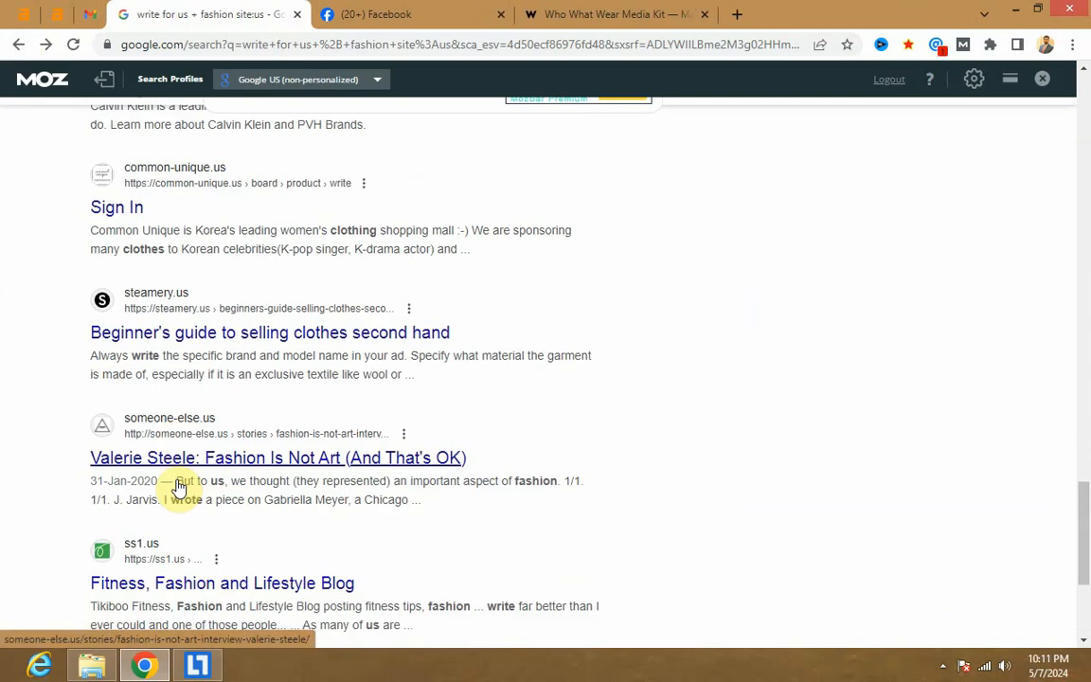
{"action": "scroll", "coordinate": [147, 451], "scroll_direction": "down", "scroll_amount": 3}
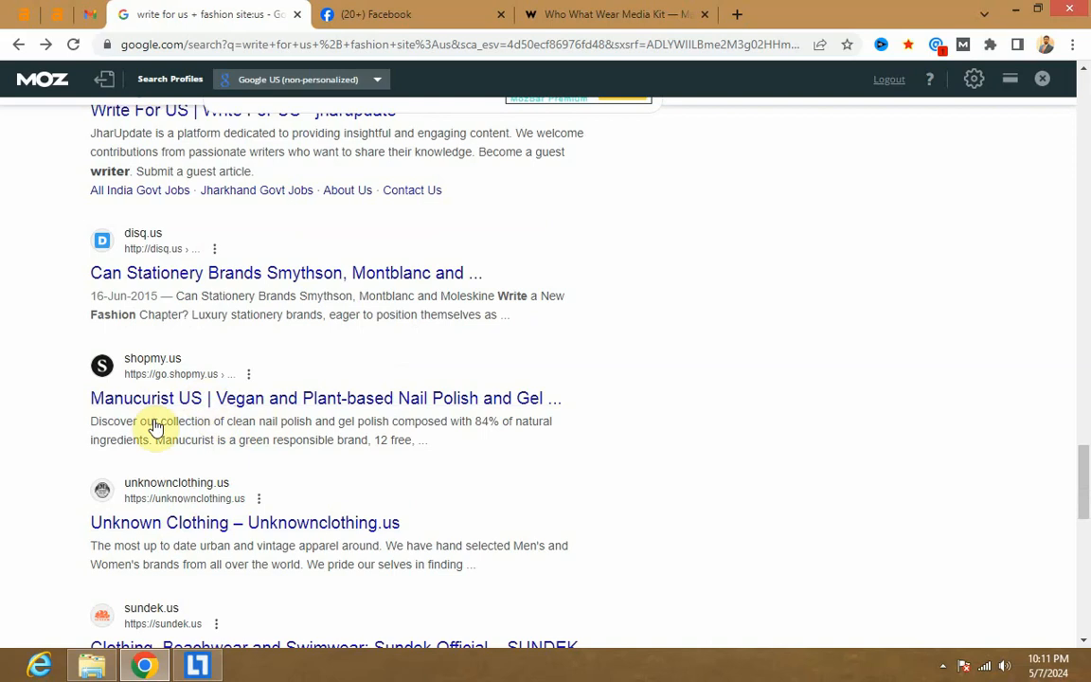
{"action": "left_click", "coordinate": [364, 13]}
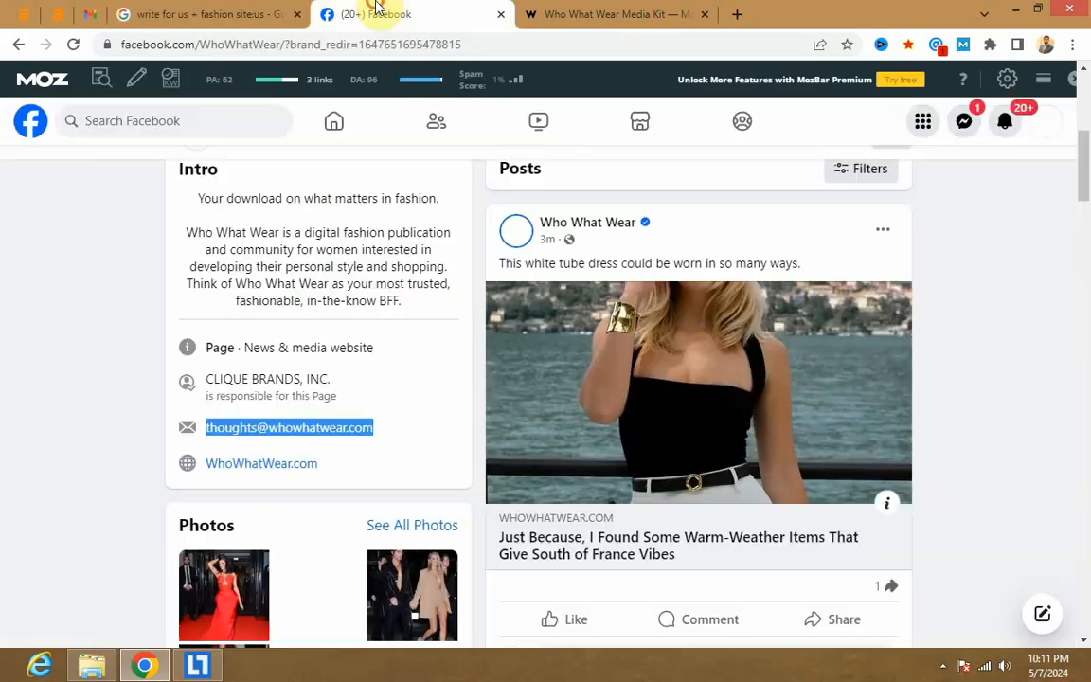
{"action": "left_click", "coordinate": [244, 12]}
{"action": "scroll", "coordinate": [274, 309], "scroll_direction": "up", "scroll_amount": 15}
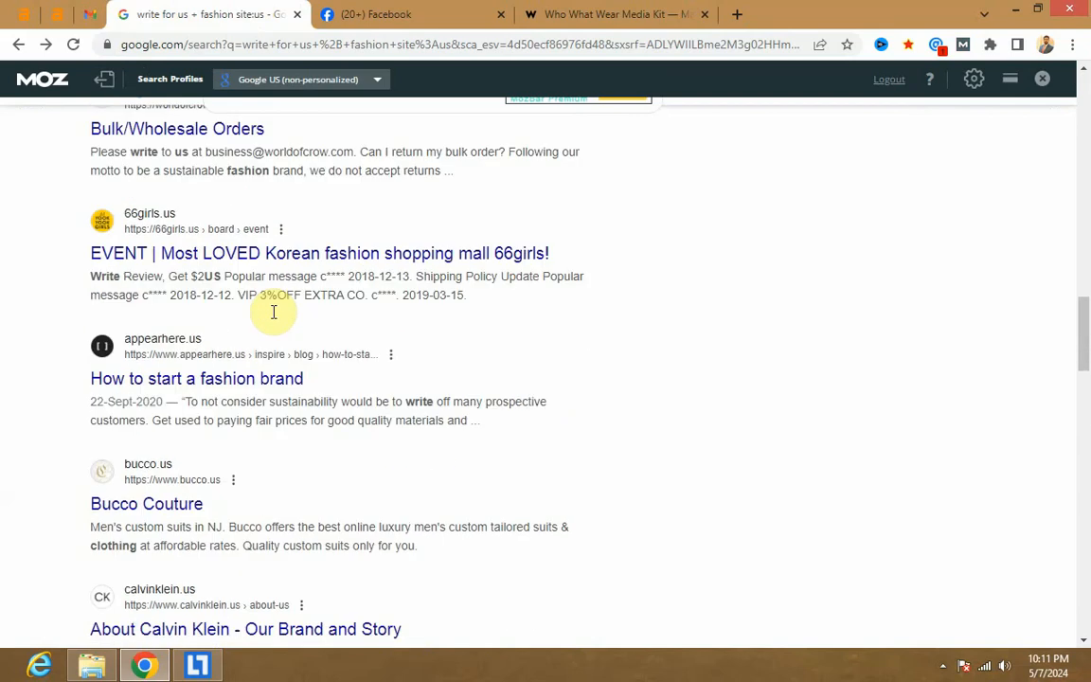
{"action": "scroll", "coordinate": [302, 185], "scroll_direction": "up", "scroll_amount": 7}
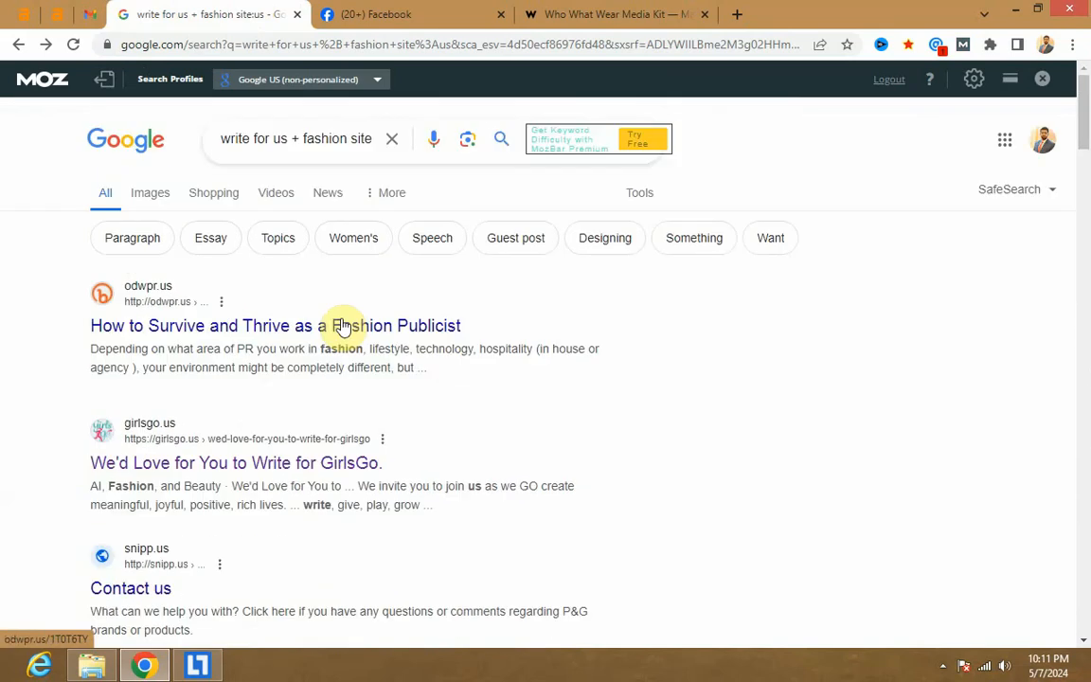
{"action": "scroll", "coordinate": [419, 478], "scroll_direction": "down", "scroll_amount": 3}
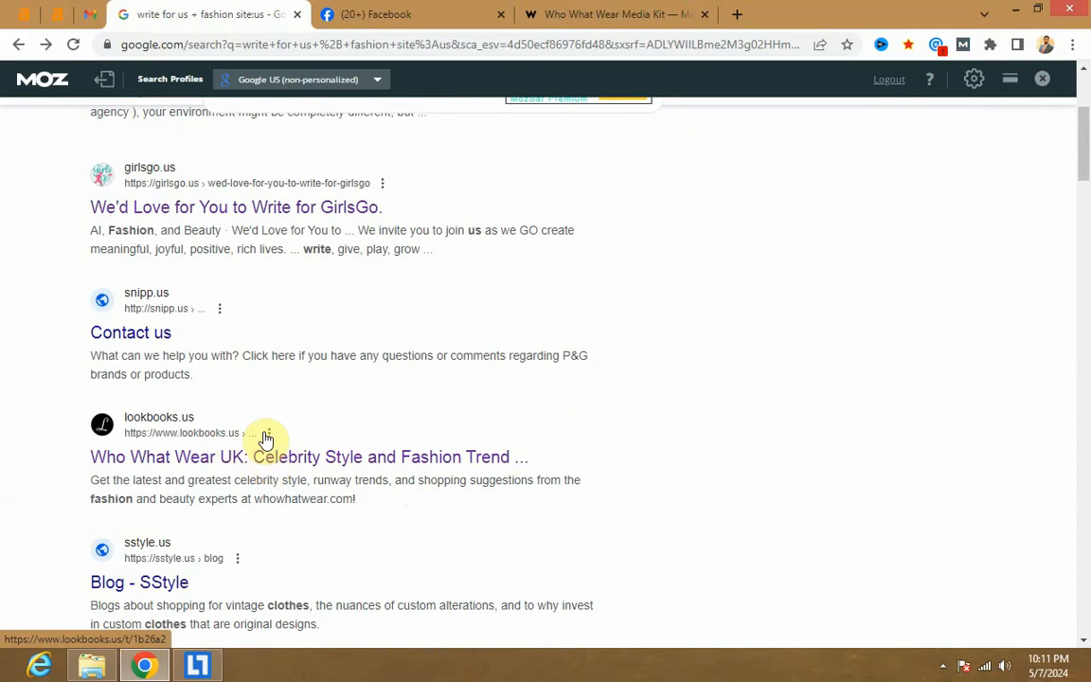
{"action": "left_click", "coordinate": [90, 17]}
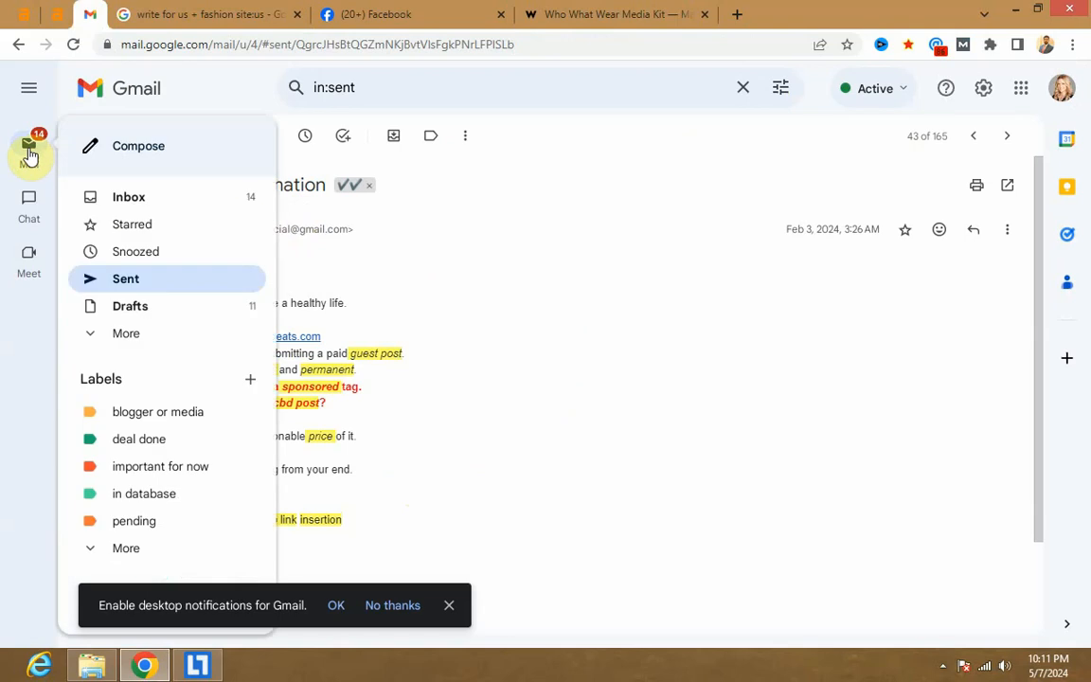
{"action": "left_click", "coordinate": [30, 88]}
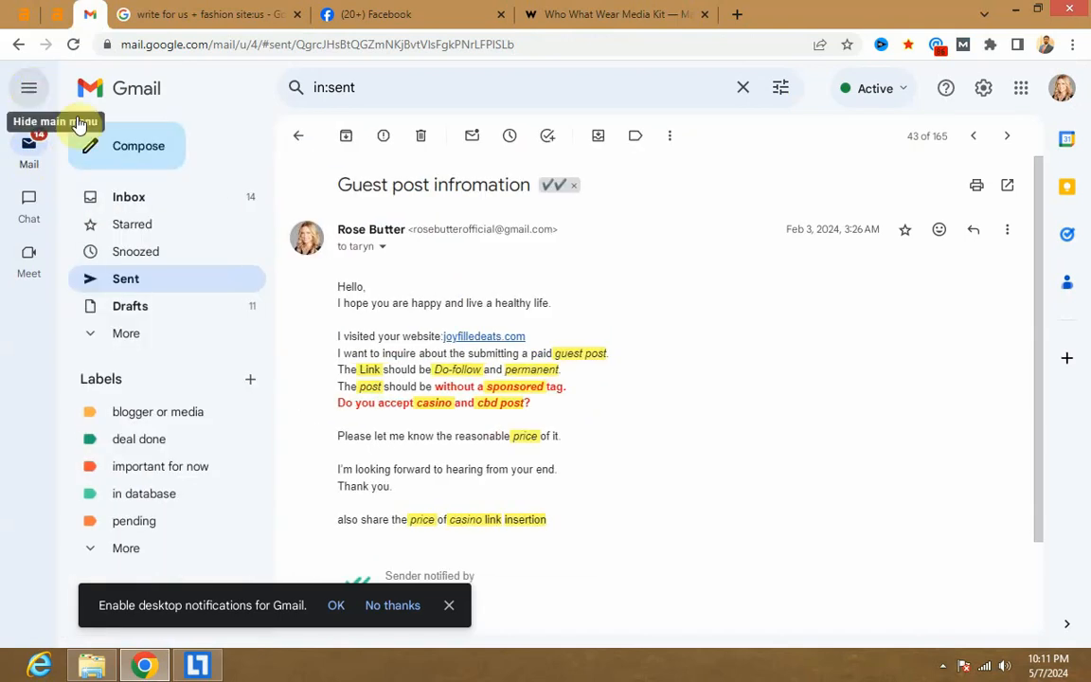
{"action": "left_click", "coordinate": [137, 147]}
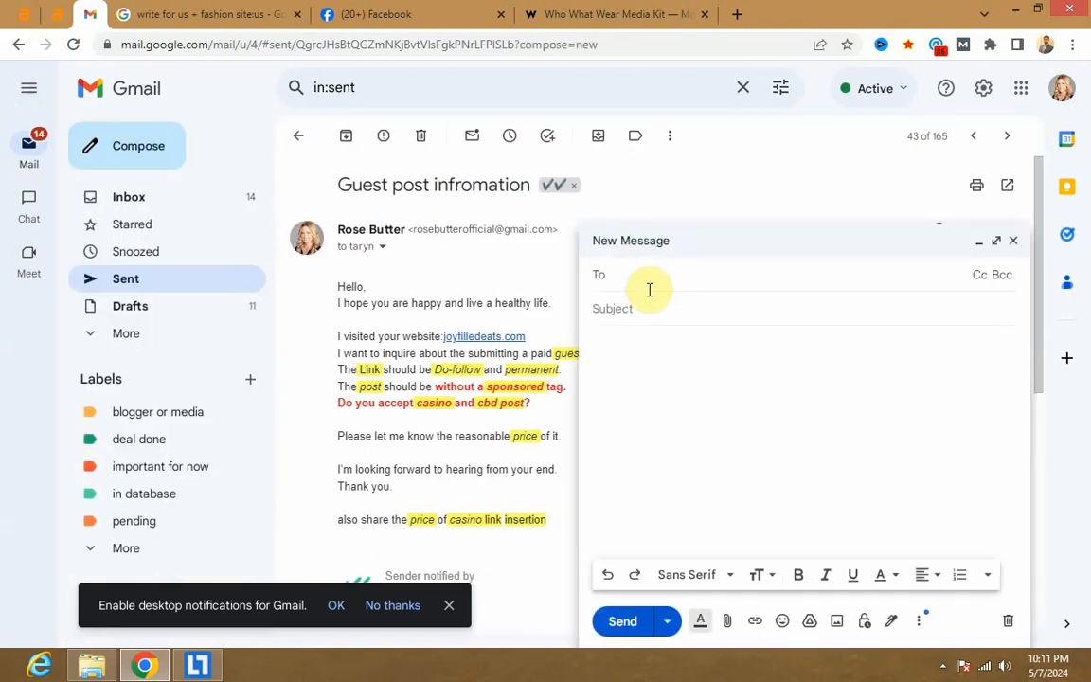
{"action": "type", "text": "https://www.whowhatwear.com/"}
Replace the website address in the recipient field with the contact e-mail shown on Who What Wear's Facebook page
{"action": "left_click", "coordinate": [537, 15]}
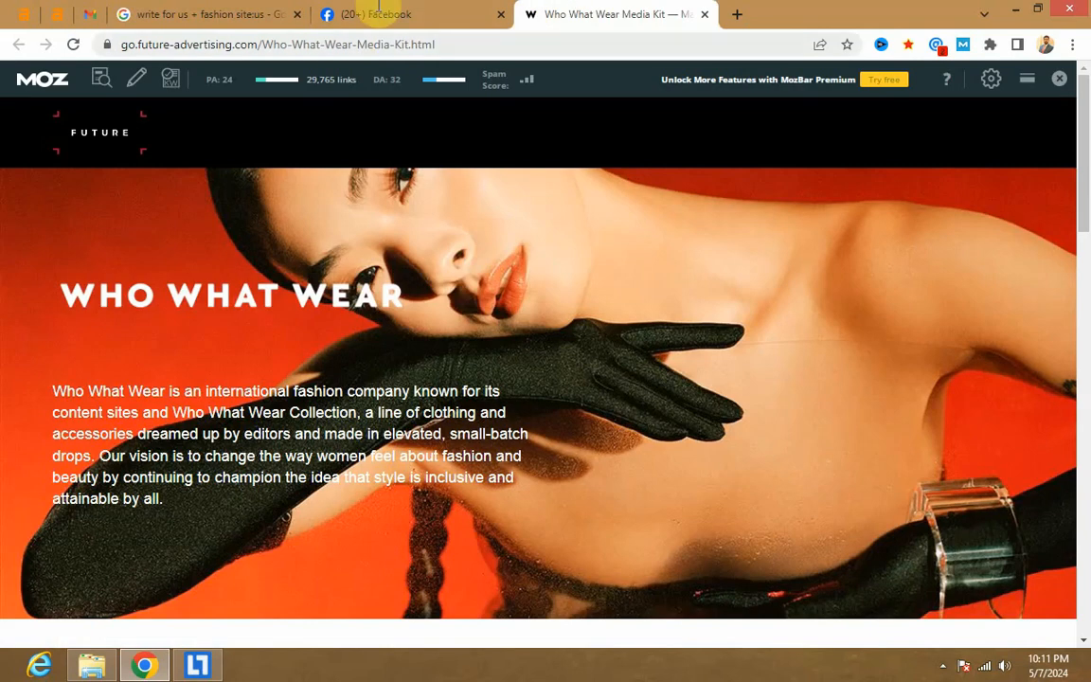
{"action": "left_click", "coordinate": [349, 14]}
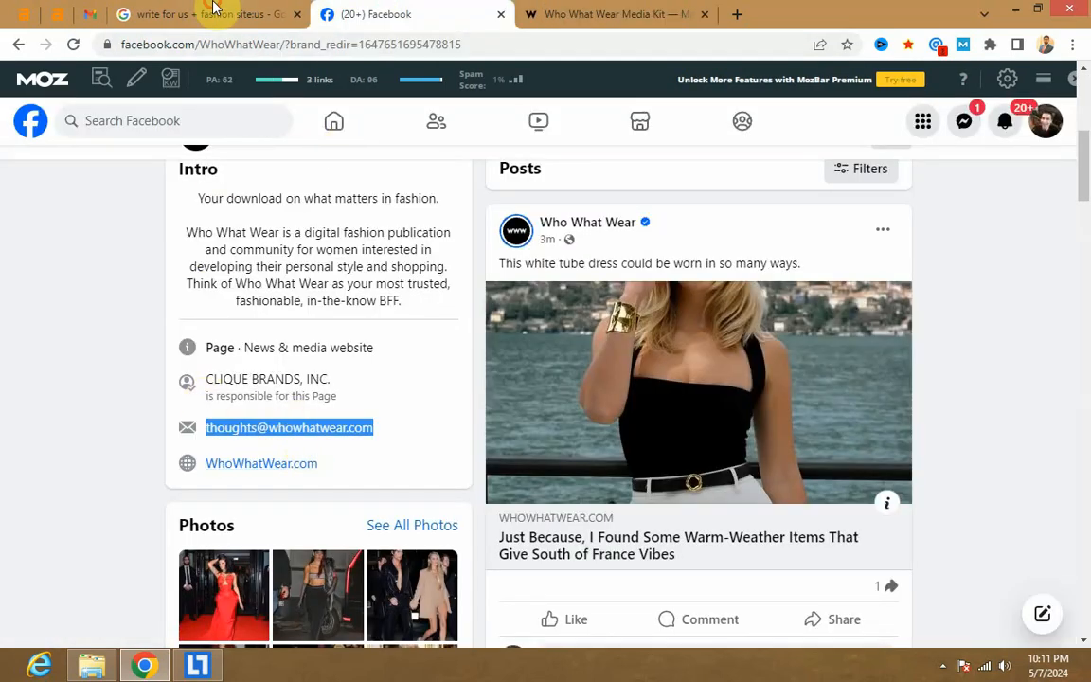
{"action": "left_click", "coordinate": [212, 13]}
{"action": "left_click", "coordinate": [95, 8]}
{"action": "left_click_drag", "start_coordinate": [821, 277], "coordinate": [519, 253]}
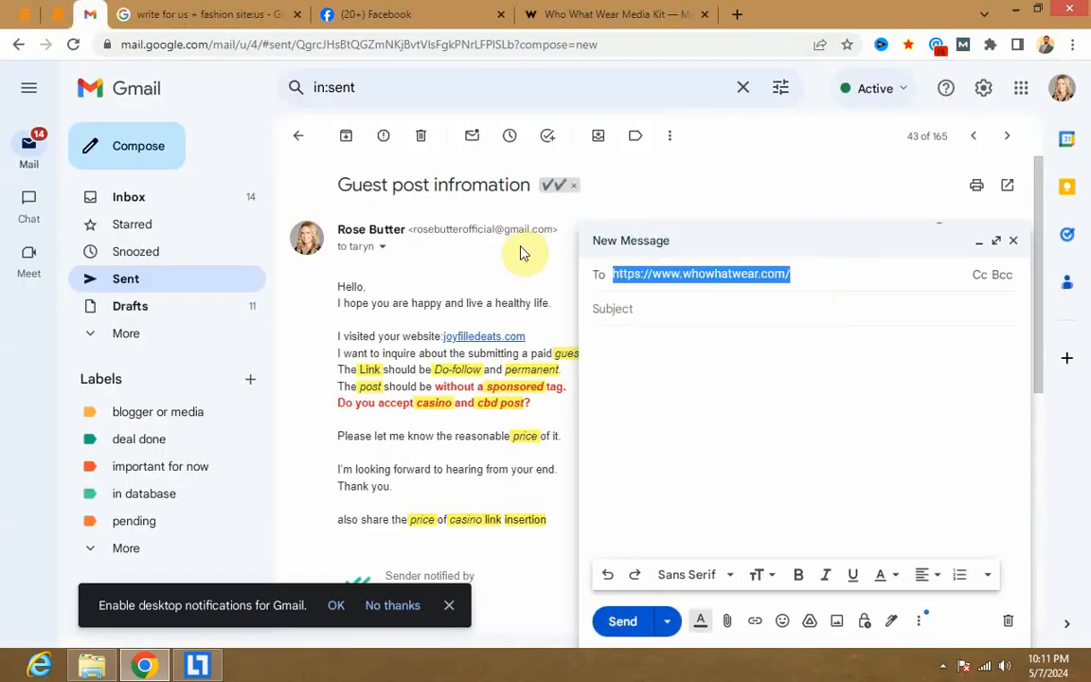
{"action": "key", "text": "ctrl+v"}
Set the new message's subject to "Guest post information"
{"action": "left_click", "coordinate": [718, 332]}
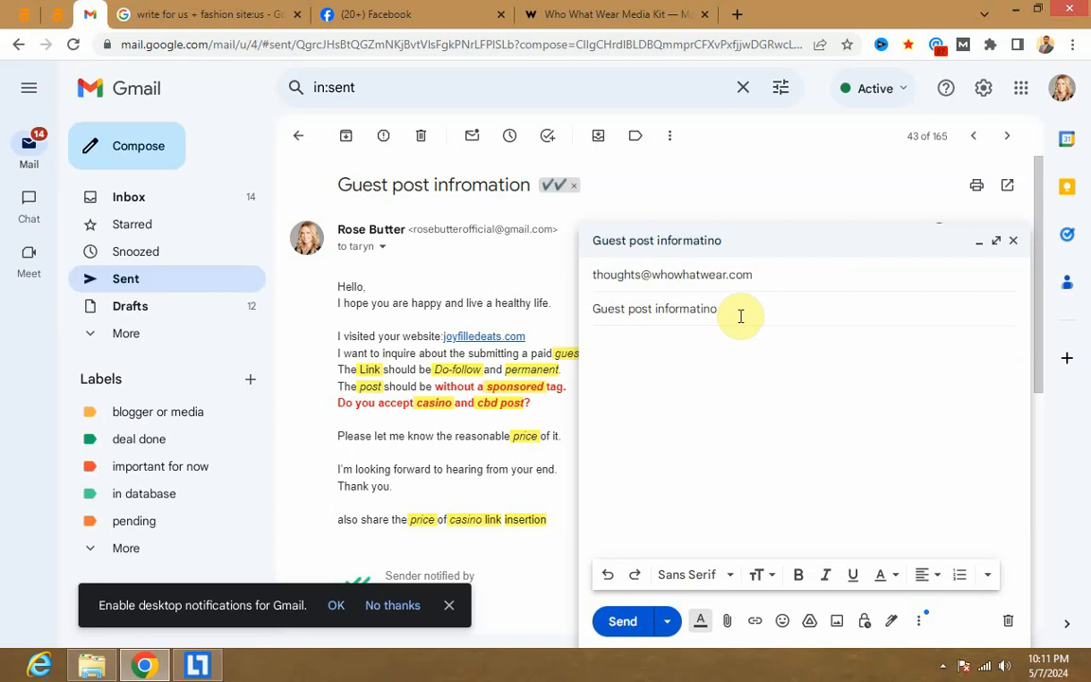
{"action": "key", "text": "BackSpace"}
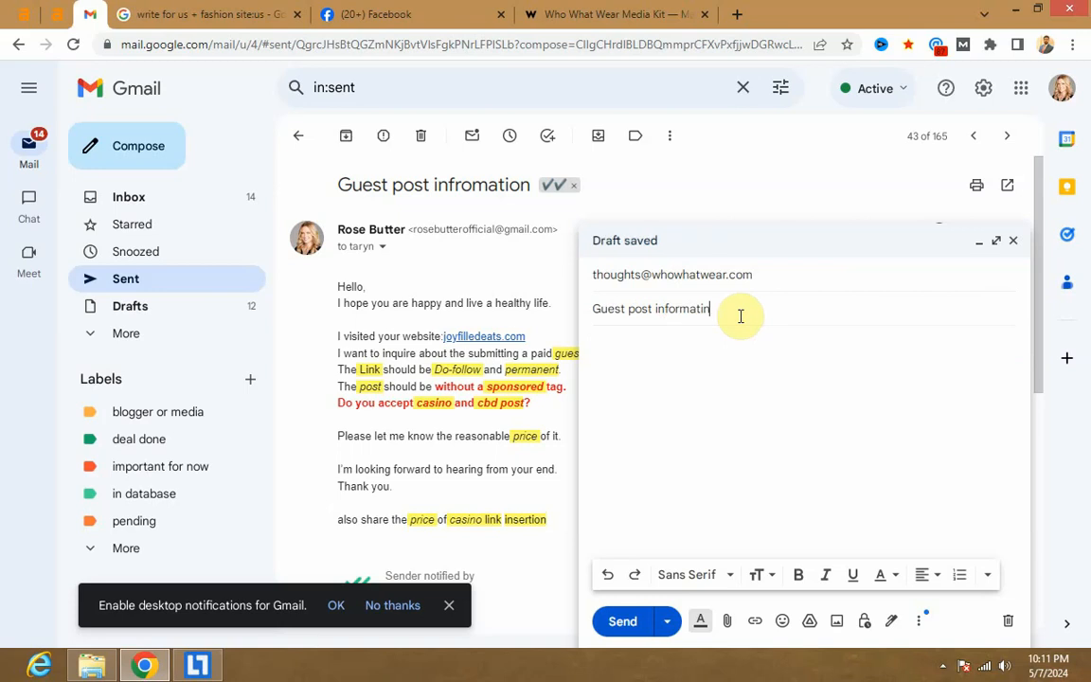
{"action": "left_click", "coordinate": [731, 336]}
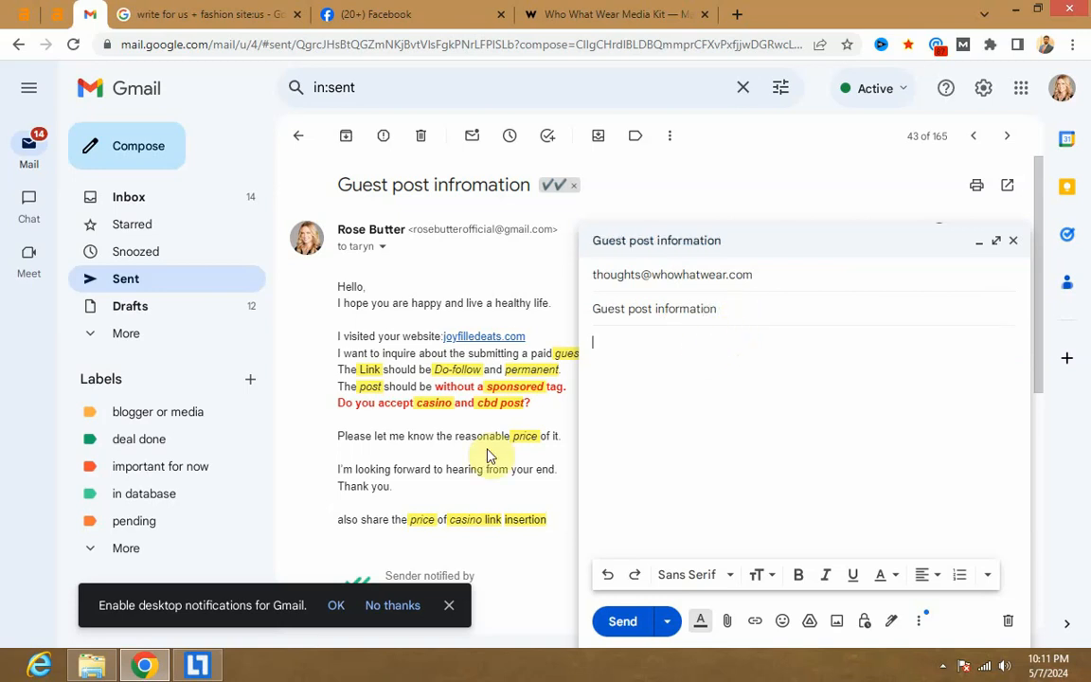
Copy the full text of the previously sent guest post inquiry into the new message's body
{"action": "left_click_drag", "start_coordinate": [556, 530], "coordinate": [341, 302]}
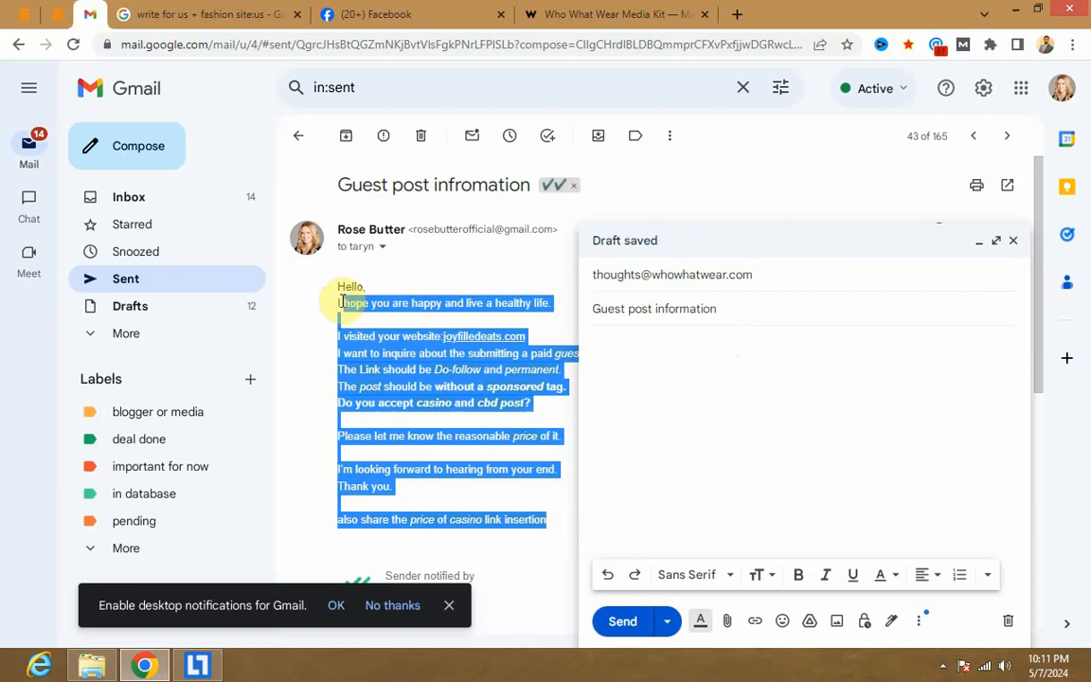
{"action": "left_click", "coordinate": [728, 363]}
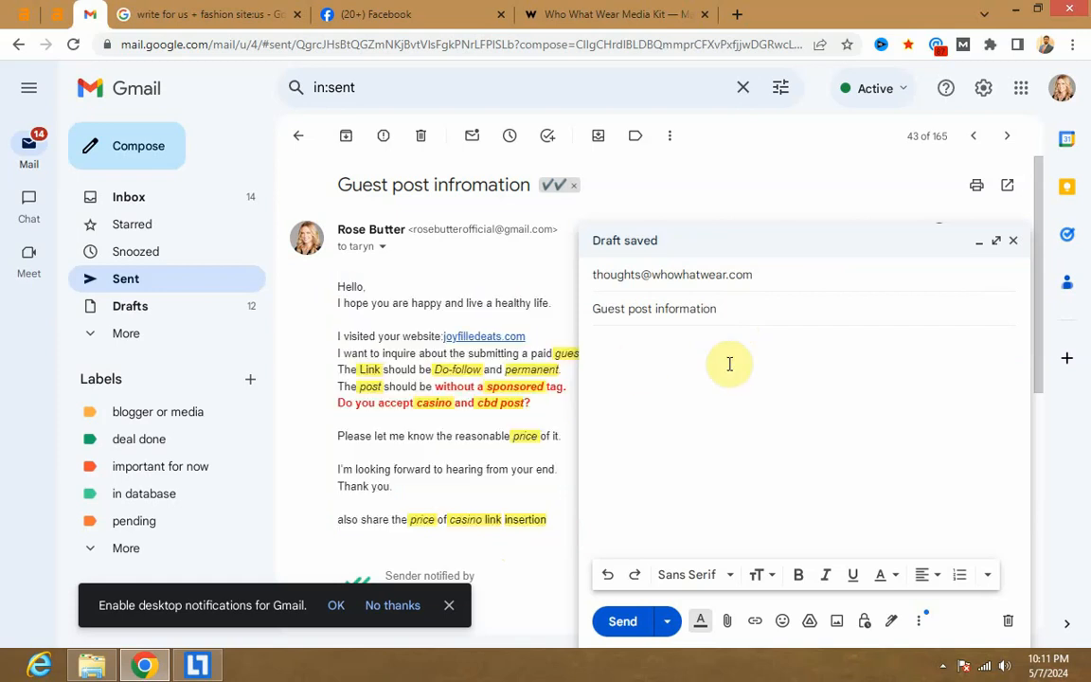
{"action": "type", "text": "Hello, I hope you are happy and live a healthy life.  I visited your website:joyfilledeats.com I want to inquire about the submitting a paid guest post. The Link should be Do-follow and permanent. The post should be without a sponsored tag. Do you accept casino and cbd post?  Please let me know the reasonable price of it.  I'm looking forward to hearing from your end. Thank you.  also share the price of casino link insertion"}
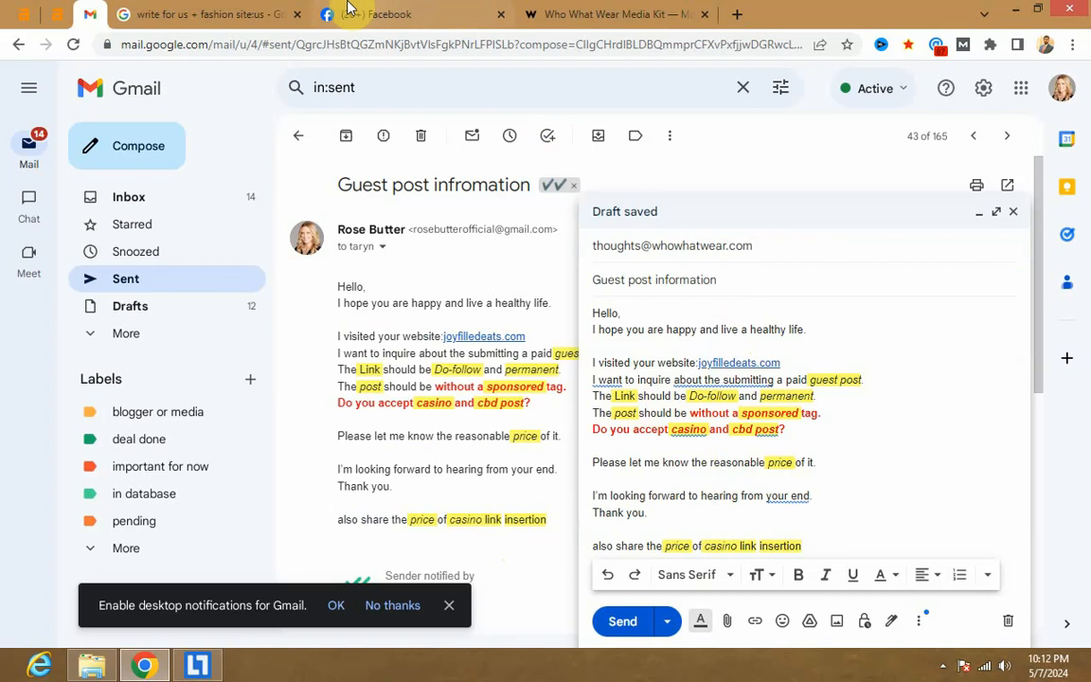
Copy the domain whowhatwear.com from the contact e-mail in the Intro of Who What Wear's Facebook page
{"action": "left_click", "coordinate": [194, 14]}
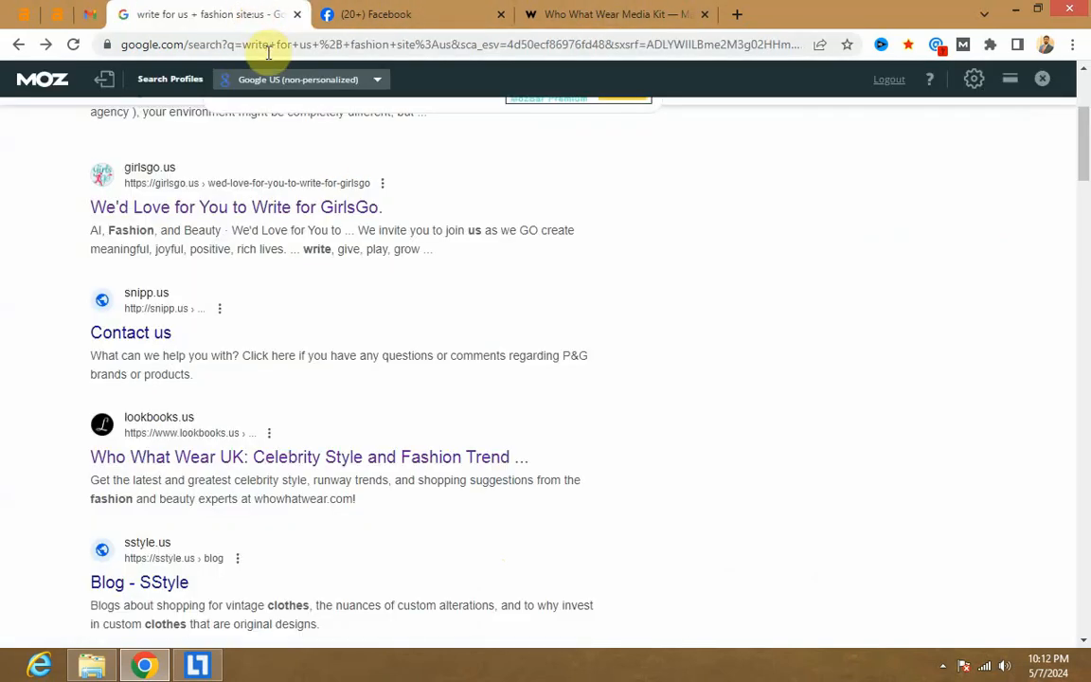
{"action": "left_click", "coordinate": [592, 14]}
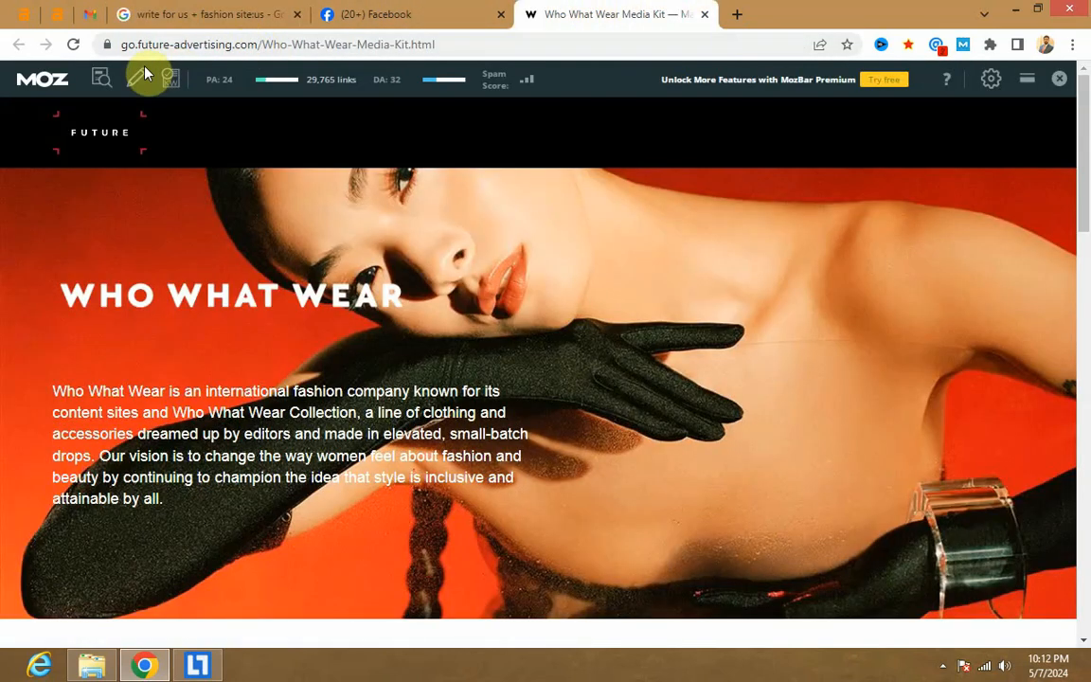
{"action": "left_click", "coordinate": [352, 14]}
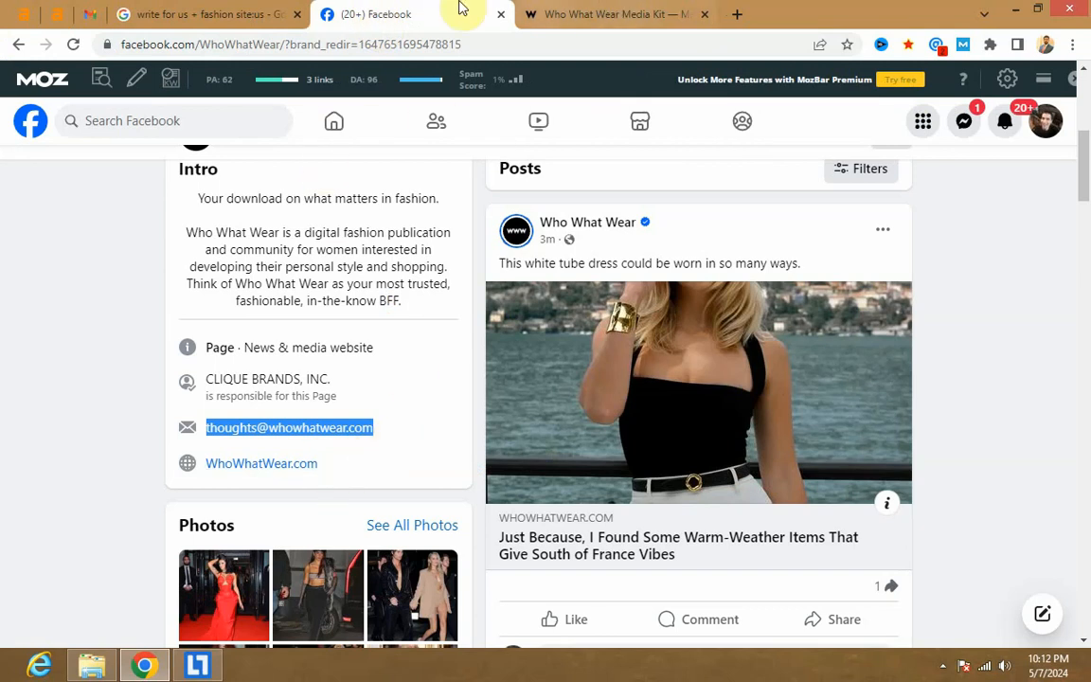
{"action": "left_click", "coordinate": [342, 442]}
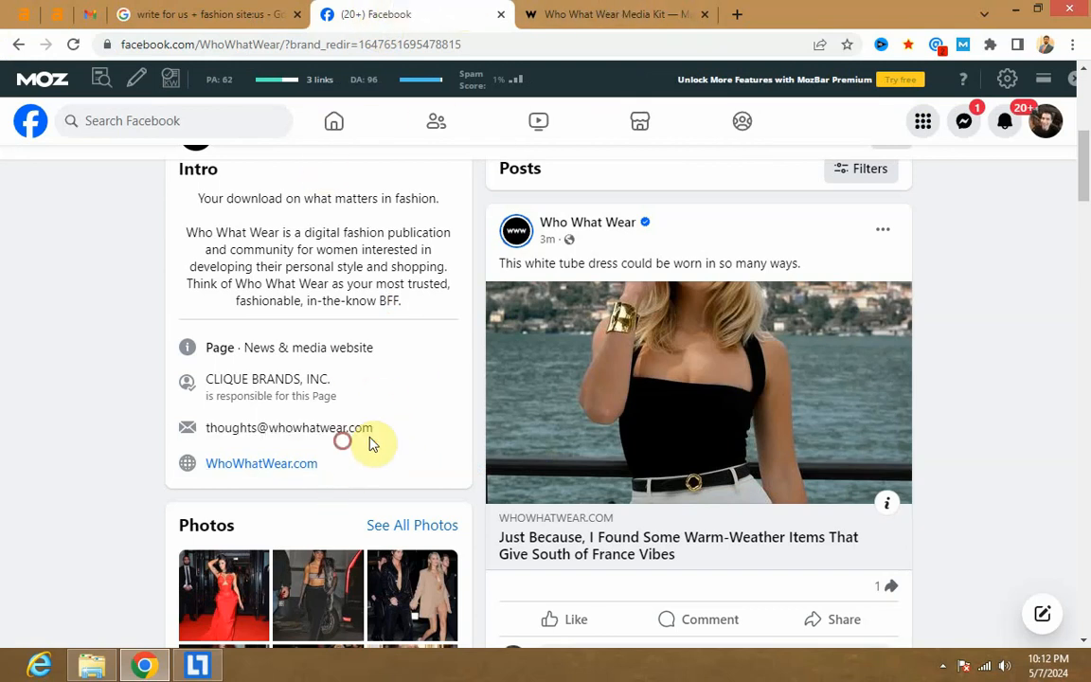
{"action": "left_click_drag", "start_coordinate": [371, 444], "coordinate": [271, 433]}
{"action": "key", "text": "ctrl+c"}
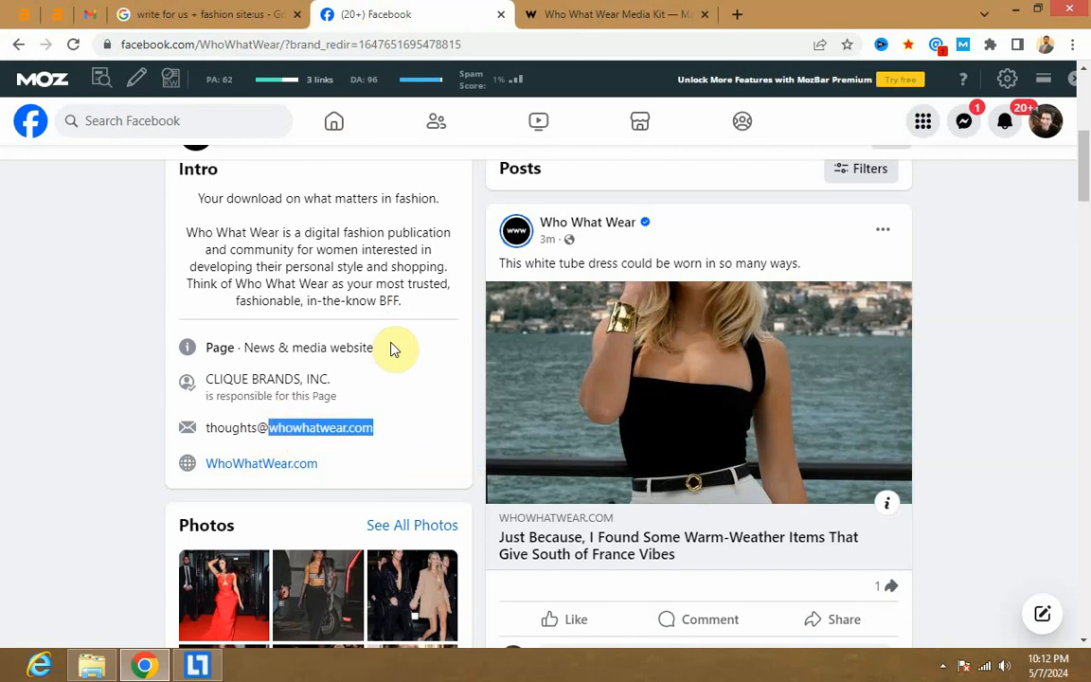
Replace joyfilledeats.com in the Gmail draft's "I visited your website" line with whowhatwear.com
{"action": "left_click", "coordinate": [237, 13]}
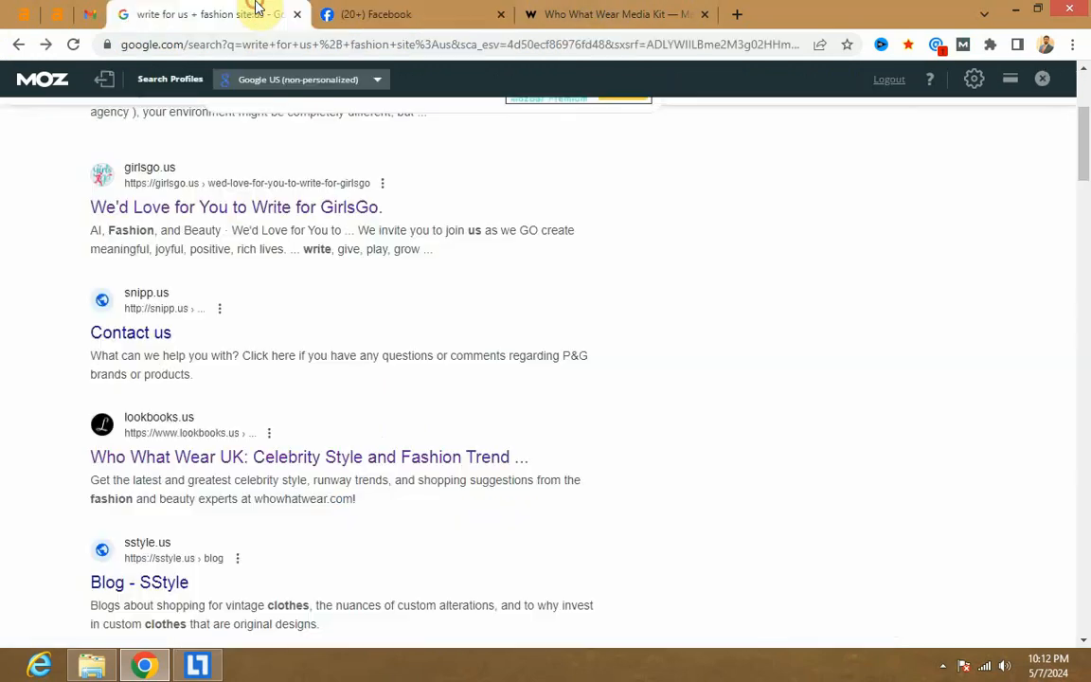
{"action": "left_click", "coordinate": [92, 11]}
{"action": "left_click_drag", "start_coordinate": [801, 358], "coordinate": [702, 365]}
{"action": "key", "text": "ctrl+v"}
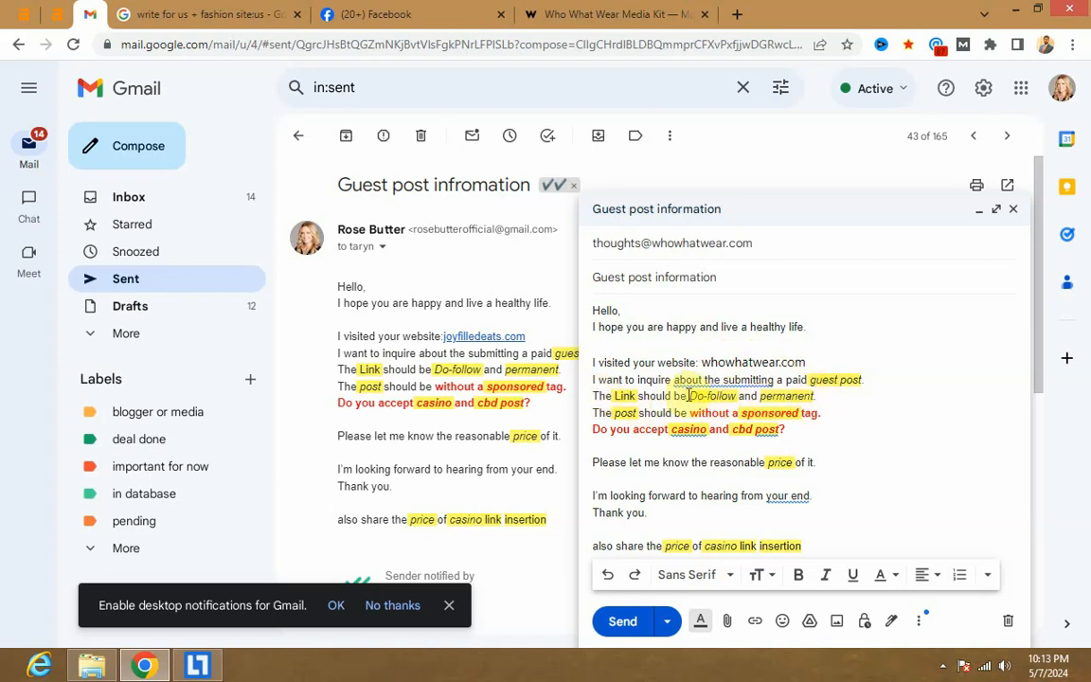
Delete the closing line "also share the price of casino link insertion" from the draft and send the message
{"action": "left_click_drag", "start_coordinate": [687, 396], "coordinate": [815, 398]}
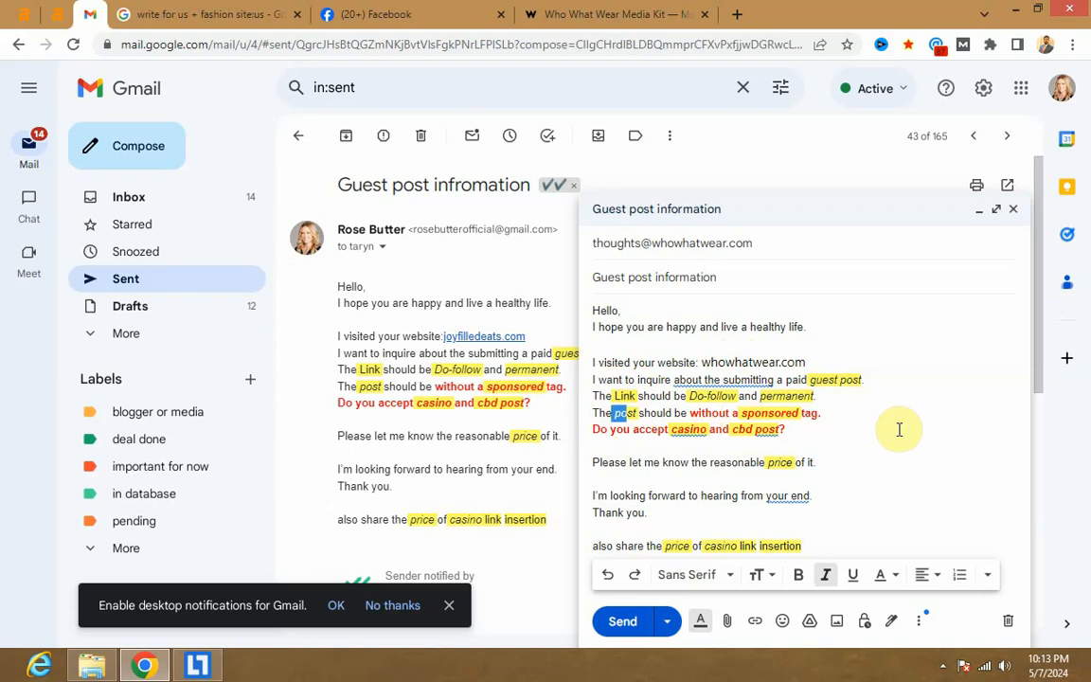
{"action": "left_click", "coordinate": [753, 459]}
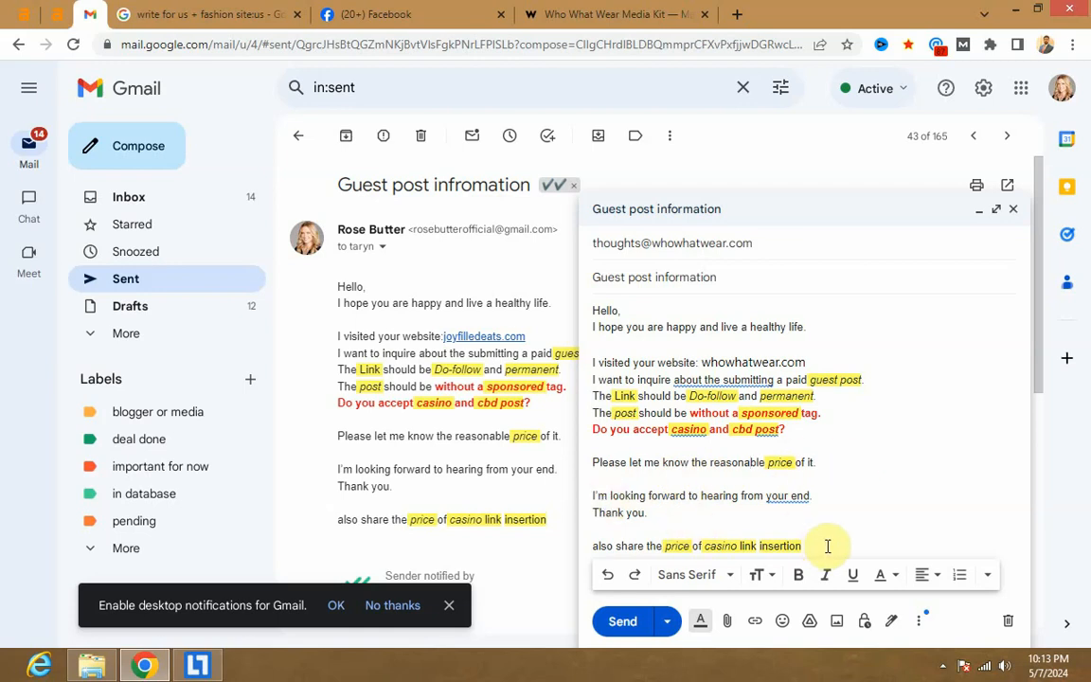
{"action": "left_click_drag", "start_coordinate": [816, 546], "coordinate": [604, 569]}
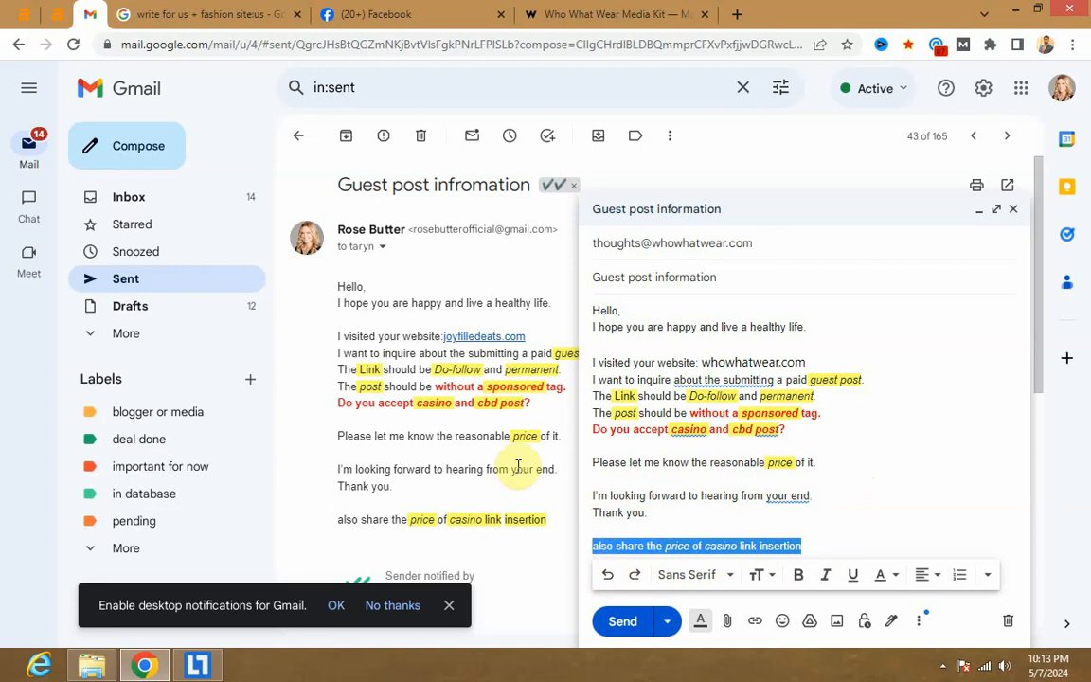
{"action": "key", "text": "BackSpace"}
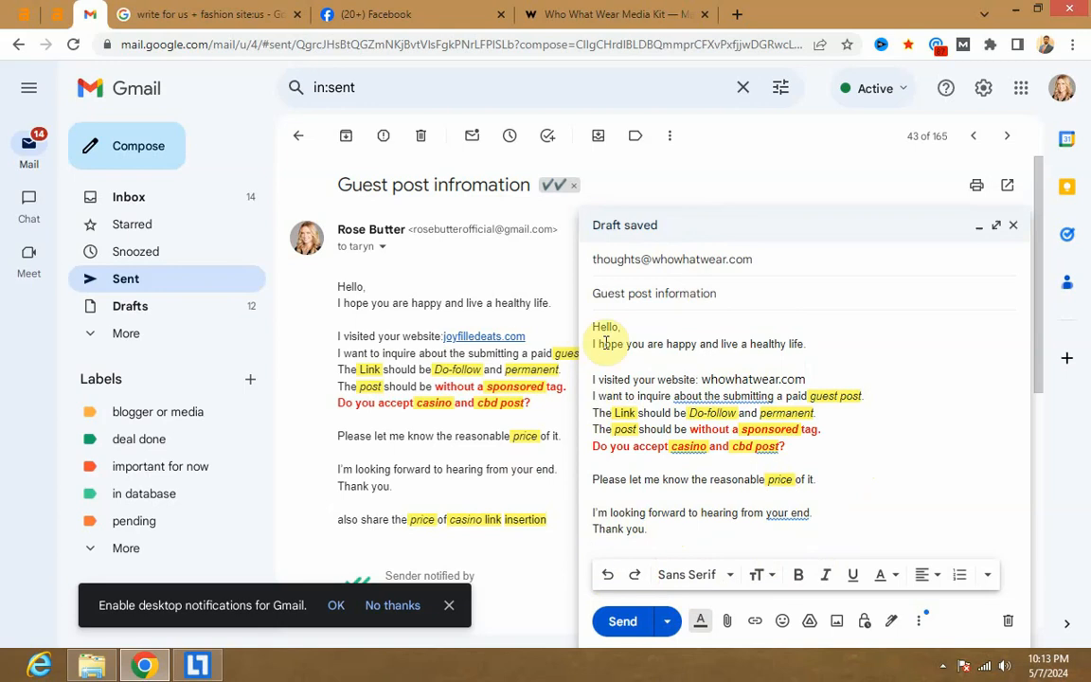
{"action": "left_click", "coordinate": [623, 624]}
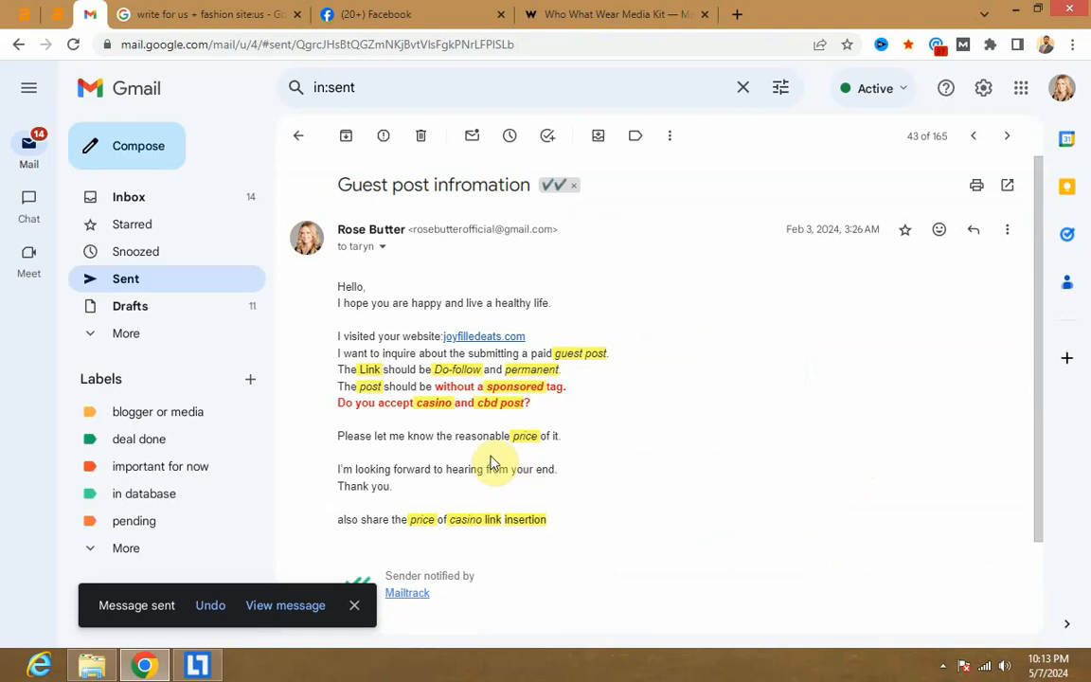
Open the Gmail inbox and look over the most recent messages
{"action": "left_click", "coordinate": [189, 201]}
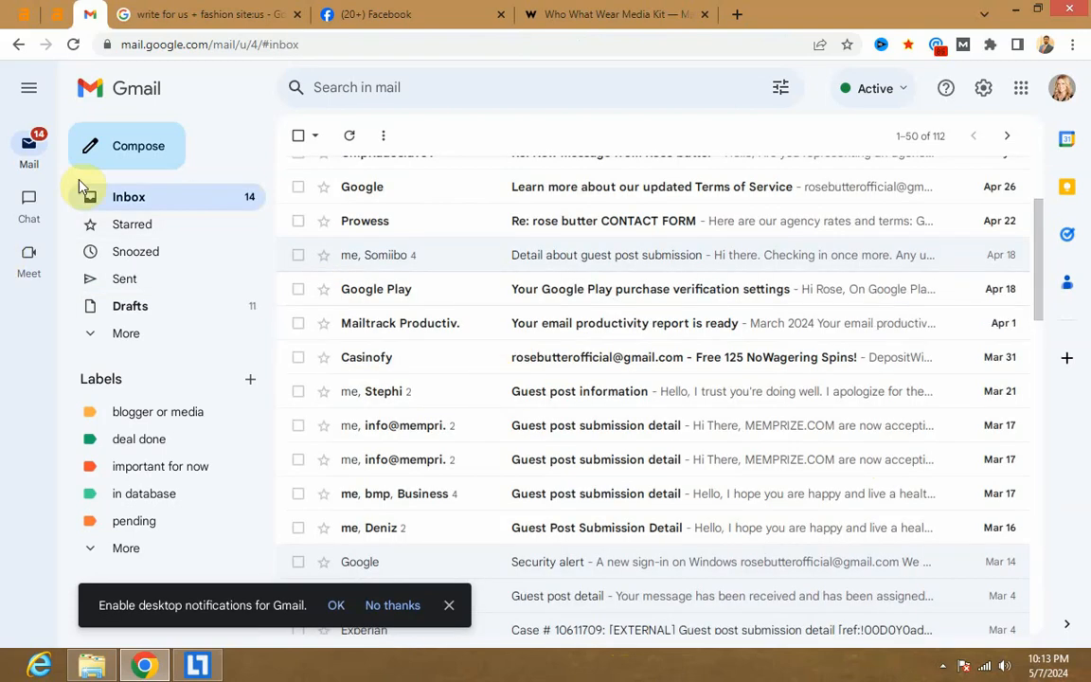
{"action": "scroll", "coordinate": [418, 315], "scroll_direction": "up", "scroll_amount": 3}
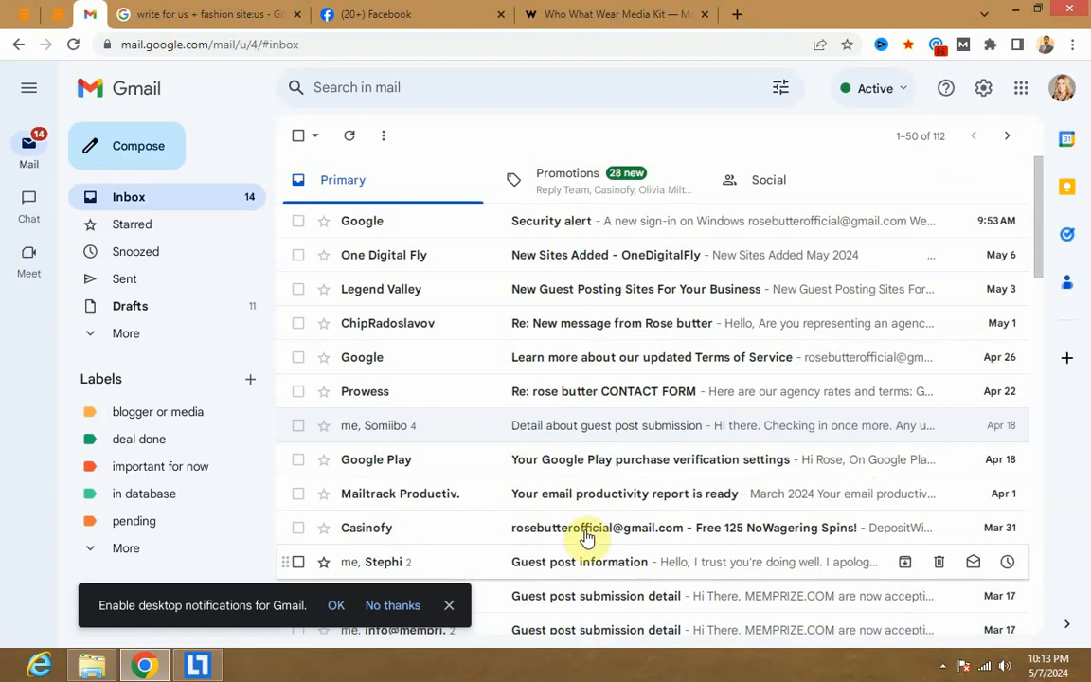
Open the "Detail about guest post submission" thread with Somiibo from the inbox and read the original inquiry
{"action": "scroll", "coordinate": [587, 538], "scroll_direction": "down", "scroll_amount": 3}
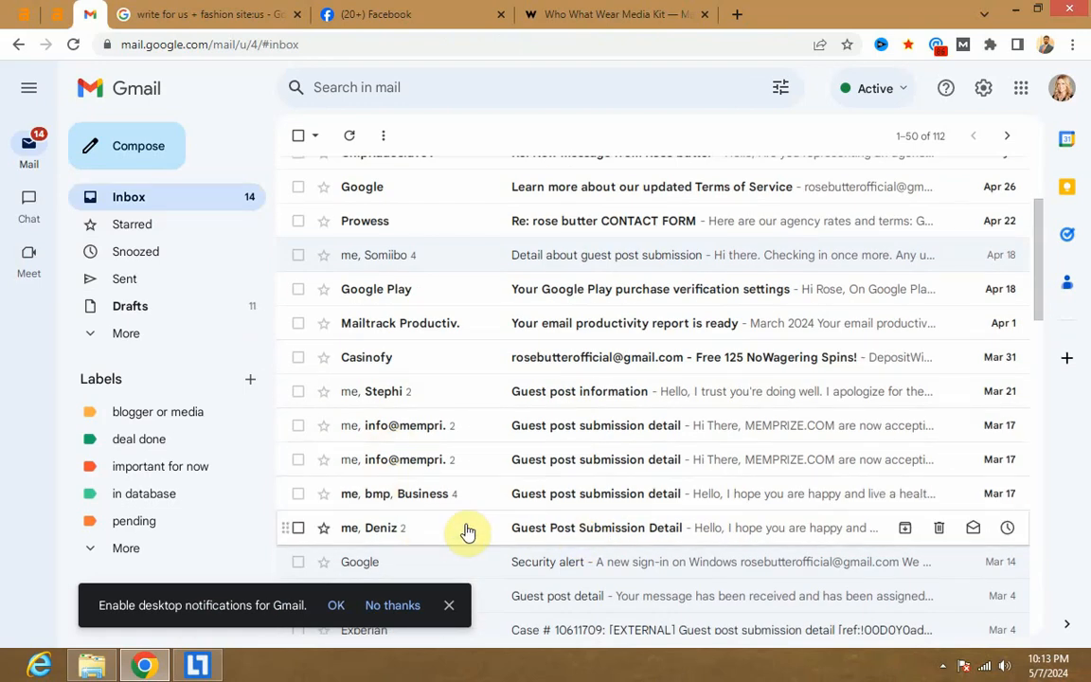
{"action": "scroll", "coordinate": [481, 522], "scroll_direction": "up", "scroll_amount": 3}
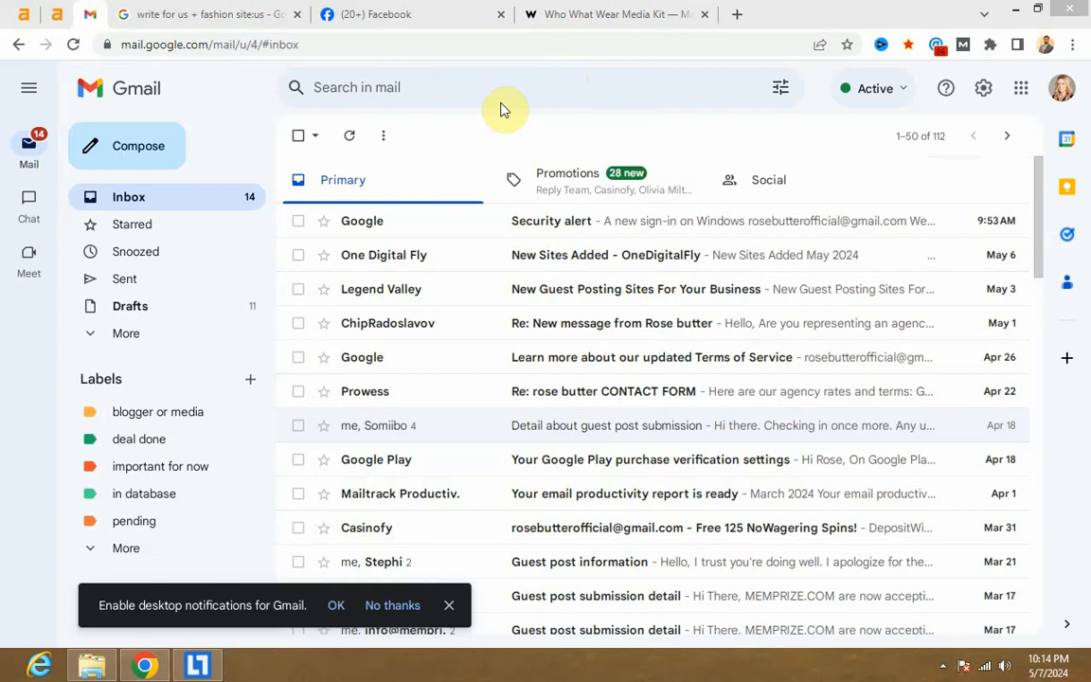
{"action": "left_click", "coordinate": [457, 426]}
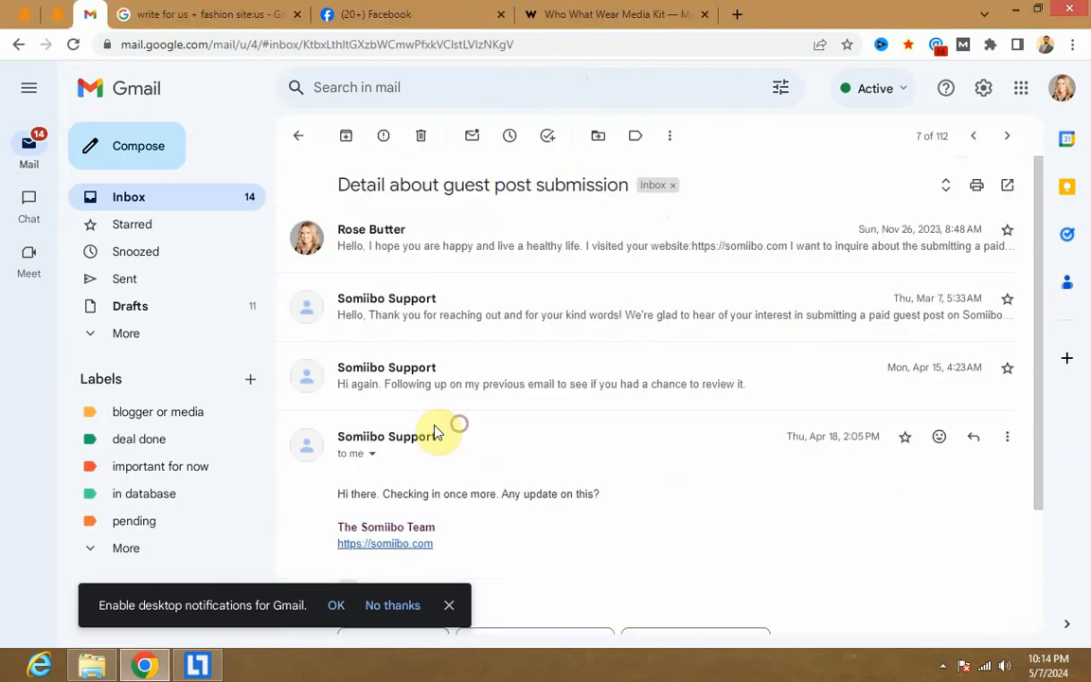
{"action": "left_click", "coordinate": [397, 251]}
{"action": "scroll", "coordinate": [569, 322], "scroll_direction": "down", "scroll_amount": 2}
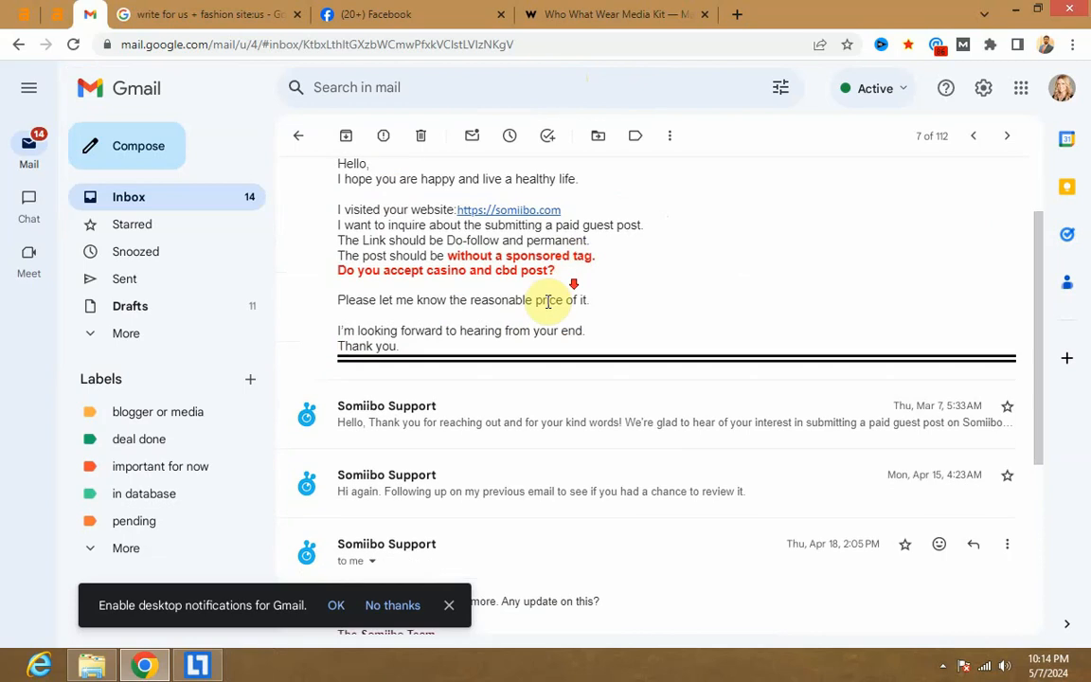
{"action": "scroll", "coordinate": [547, 301], "scroll_direction": "down", "scroll_amount": 1}
{"action": "scroll", "coordinate": [426, 353], "scroll_direction": "down", "scroll_amount": 2}
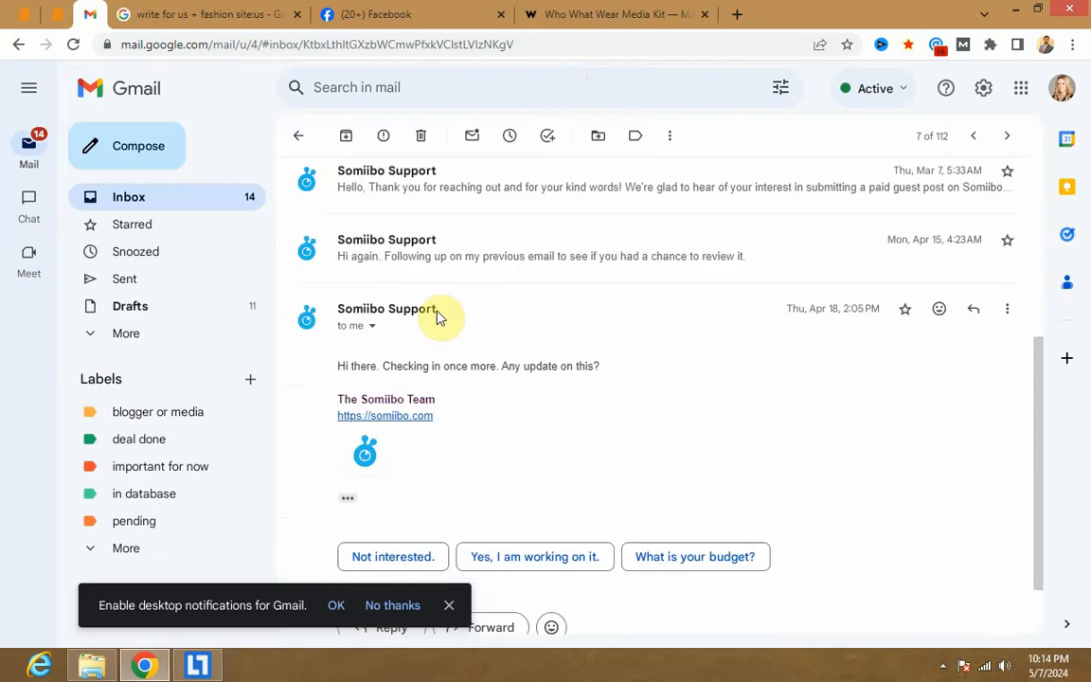
Expand Somiibo Support's Mar 7 reply and read it together with the follow-up messages in the thread
{"action": "scroll", "coordinate": [436, 311], "scroll_direction": "up", "scroll_amount": 2}
{"action": "left_click", "coordinate": [423, 350]}
{"action": "scroll", "coordinate": [493, 360], "scroll_direction": "down", "scroll_amount": 2}
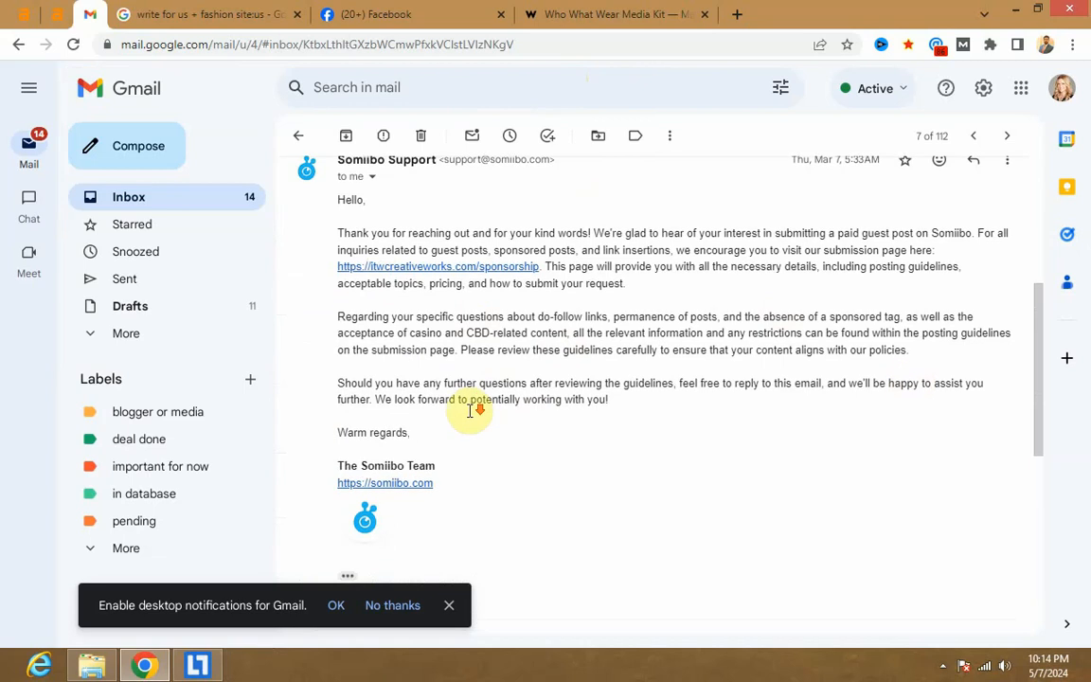
{"action": "scroll", "coordinate": [426, 402], "scroll_direction": "down", "scroll_amount": 4}
{"action": "scroll", "coordinate": [573, 355], "scroll_direction": "down", "scroll_amount": 2}
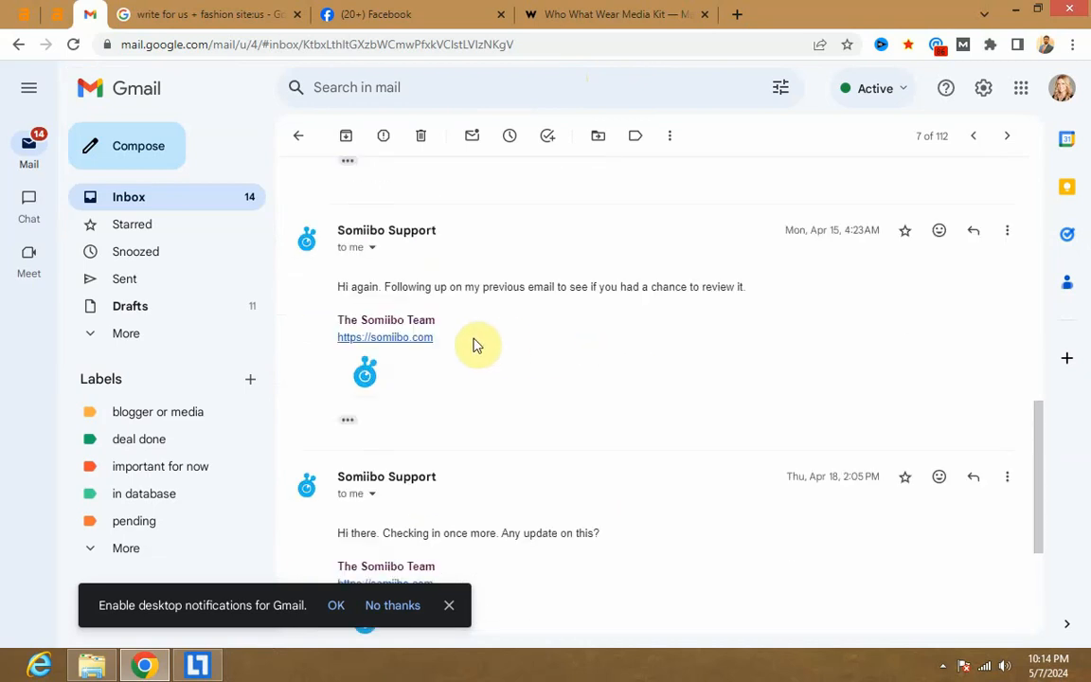
{"action": "scroll", "coordinate": [494, 355], "scroll_direction": "down", "scroll_amount": 2}
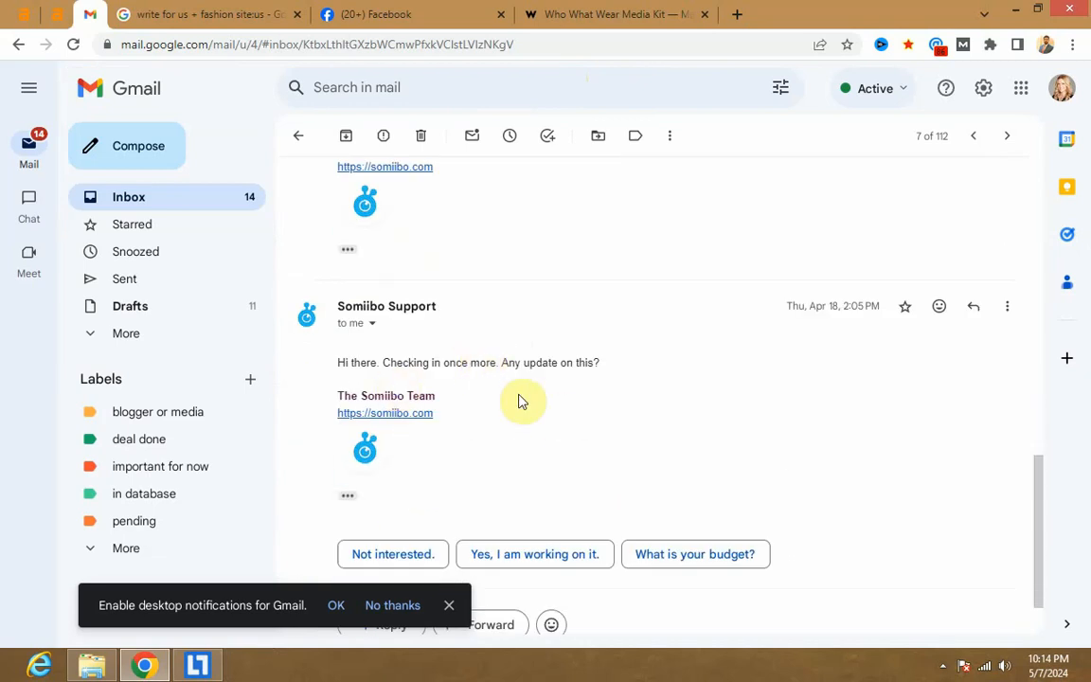
{"action": "scroll", "coordinate": [419, 371], "scroll_direction": "down", "scroll_amount": 1}
{"action": "scroll", "coordinate": [474, 375], "scroll_direction": "up", "scroll_amount": 10}
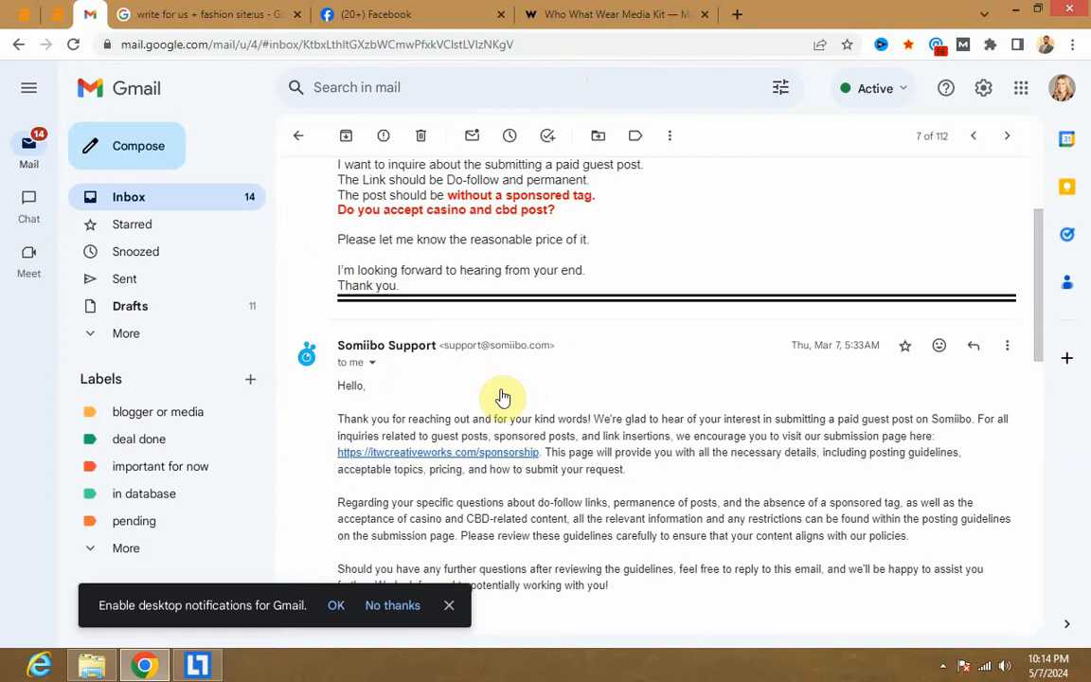
{"action": "scroll", "coordinate": [494, 419], "scroll_direction": "down", "scroll_amount": 1}
{"action": "scroll", "coordinate": [500, 419], "scroll_direction": "down", "scroll_amount": 1}
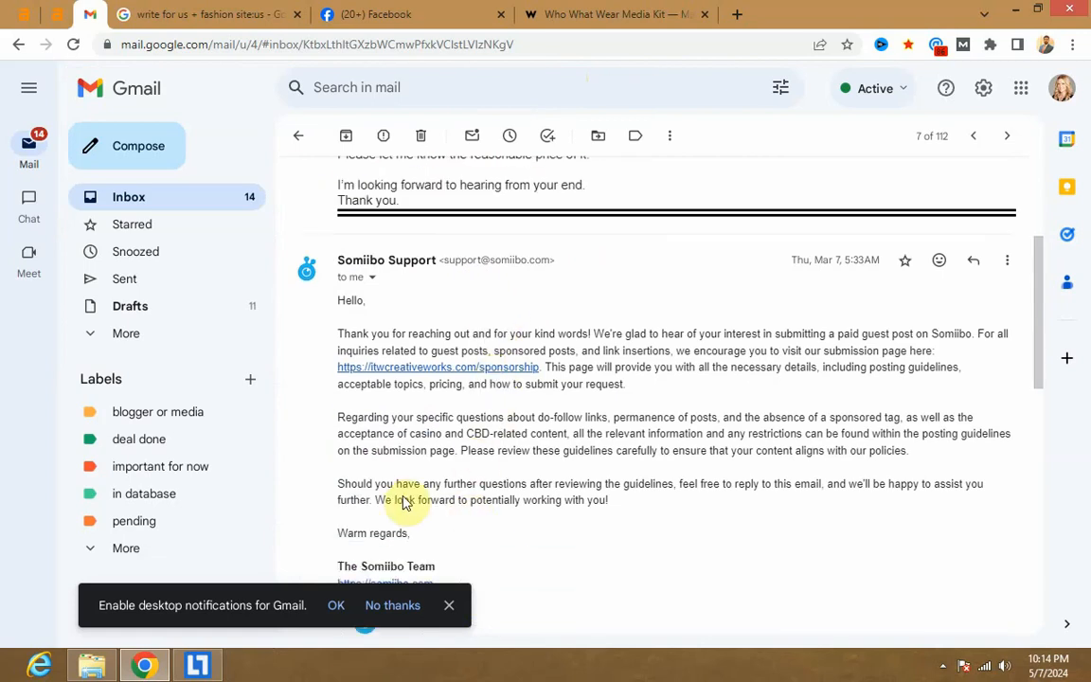
Open the yourthurrock.com guest posting opportunity thread from the inbox and expand the team's first message to read its price list
{"action": "left_click", "coordinate": [155, 208]}
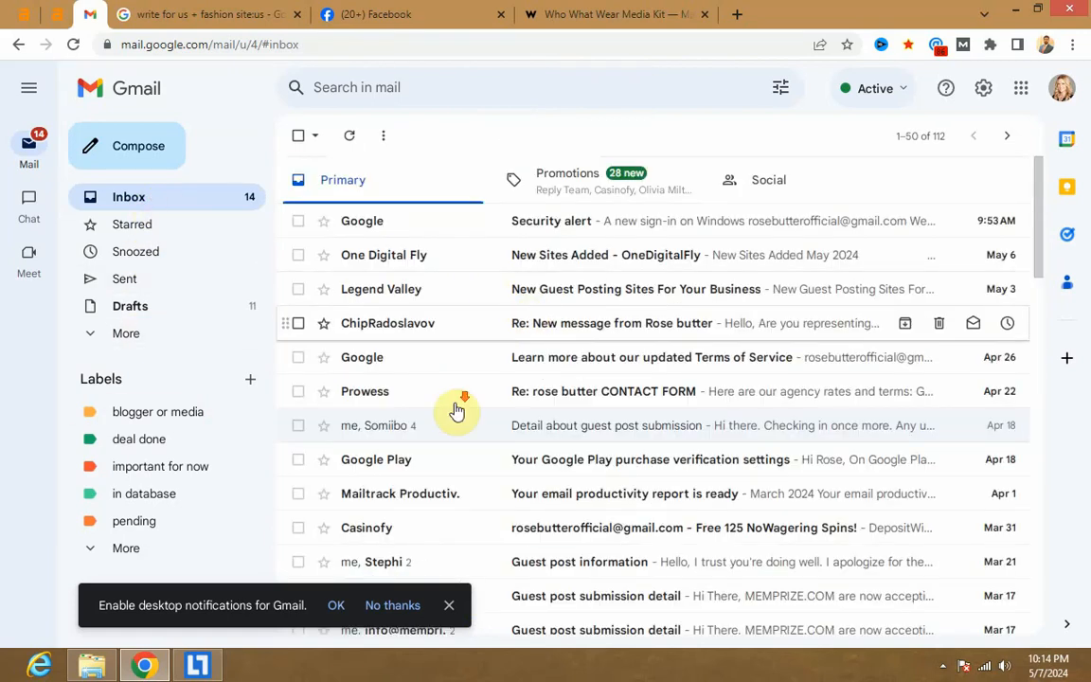
{"action": "scroll", "coordinate": [456, 414], "scroll_direction": "down", "scroll_amount": 5}
{"action": "left_click", "coordinate": [464, 449]}
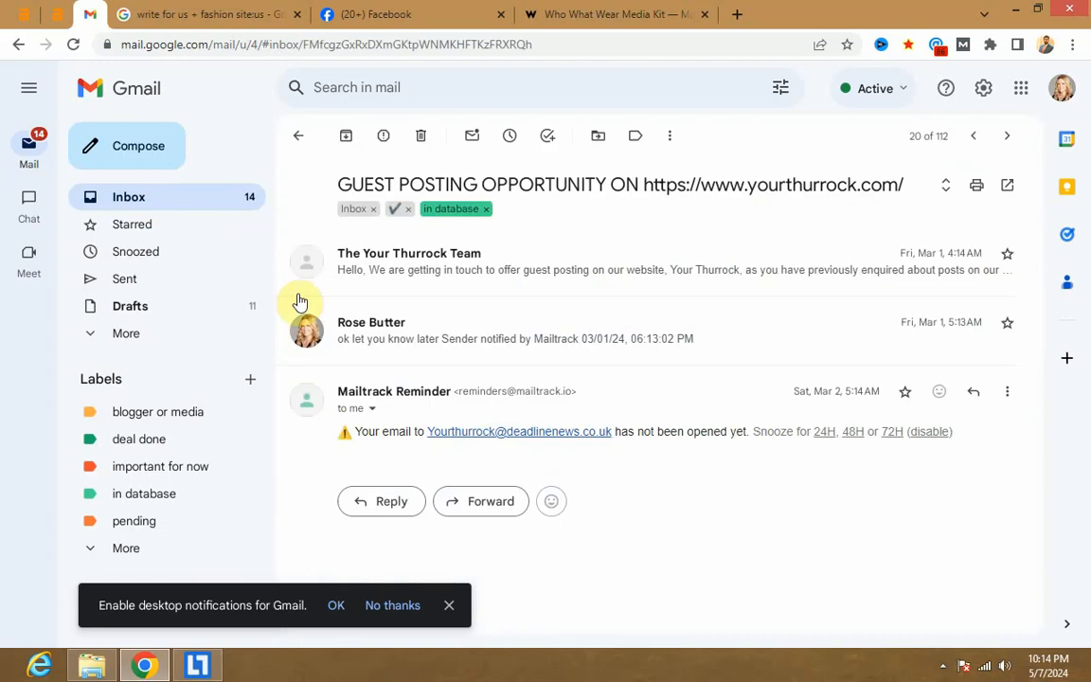
{"action": "left_click", "coordinate": [434, 248]}
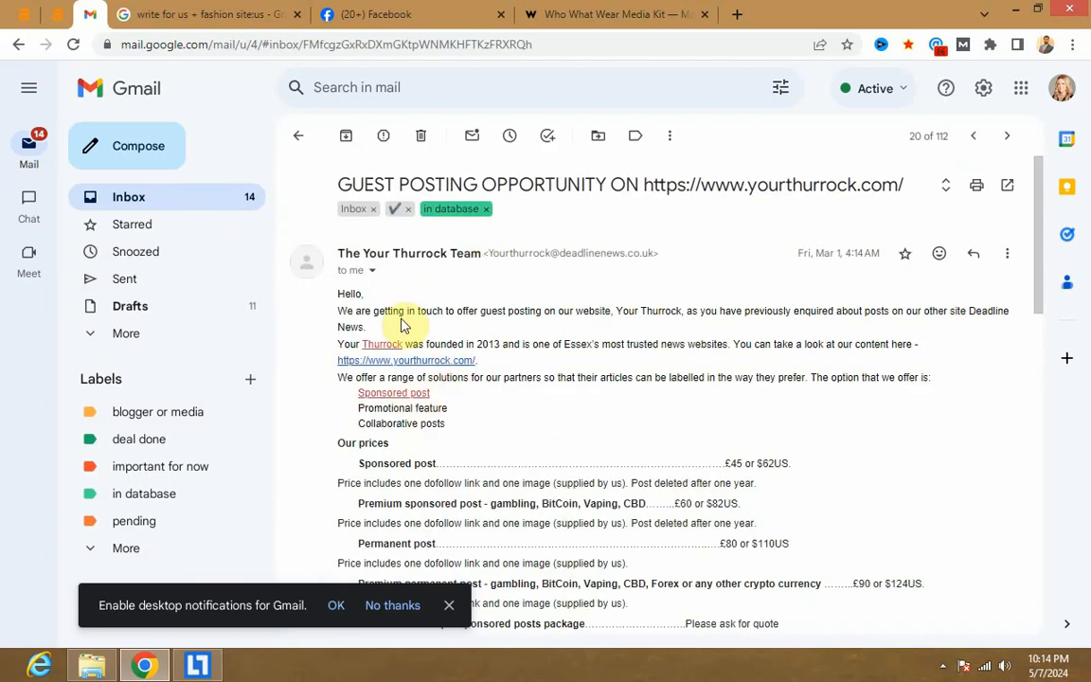
{"action": "scroll", "coordinate": [397, 322], "scroll_direction": "down", "scroll_amount": 2}
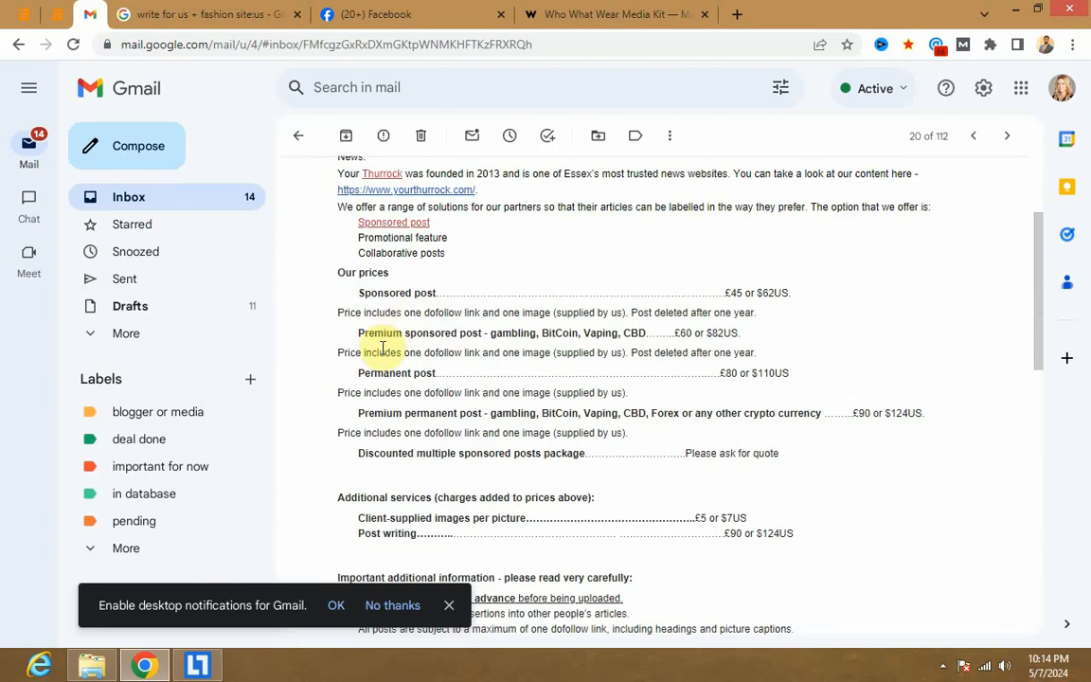
{"action": "scroll", "coordinate": [379, 313], "scroll_direction": "up", "scroll_amount": 3}
{"action": "scroll", "coordinate": [375, 242], "scroll_direction": "down", "scroll_amount": 1}
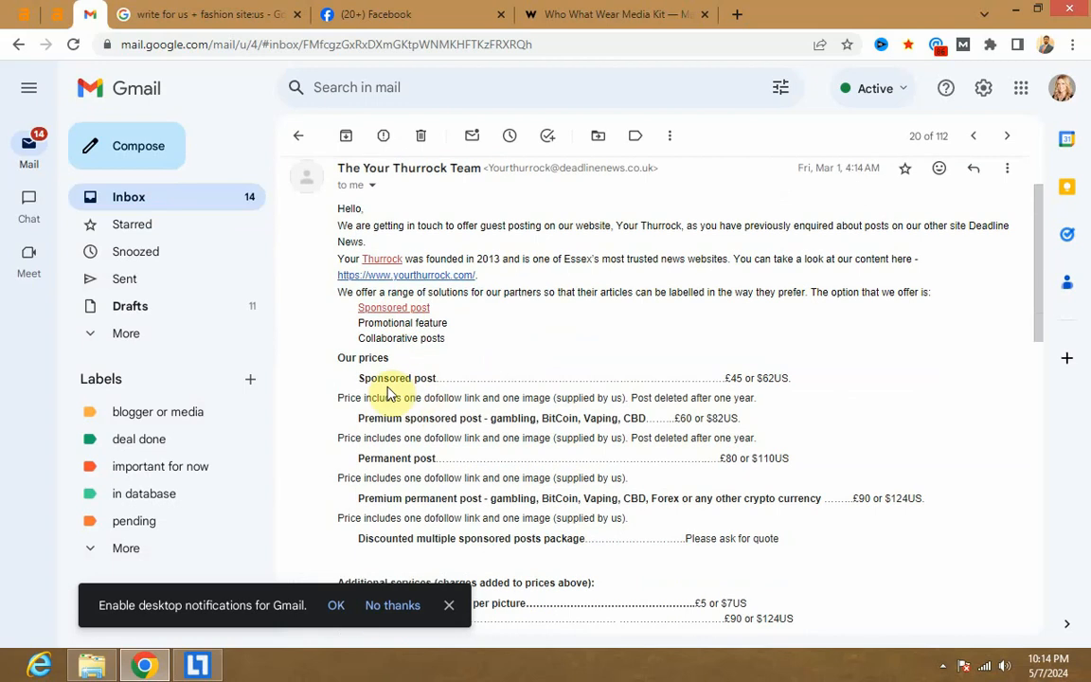
Highlight the sponsored, premium sponsored and permanent post entries in the Your Thurrock price list to compare their prices
{"action": "left_click_drag", "start_coordinate": [356, 378], "coordinate": [441, 375]}
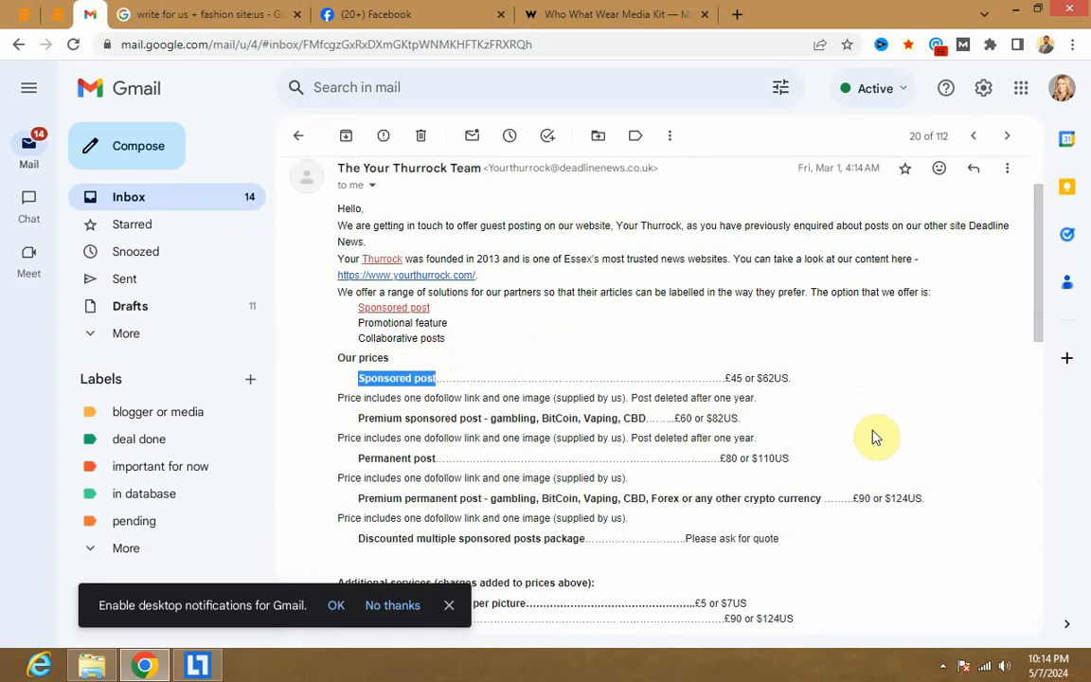
{"action": "left_click", "coordinate": [803, 402]}
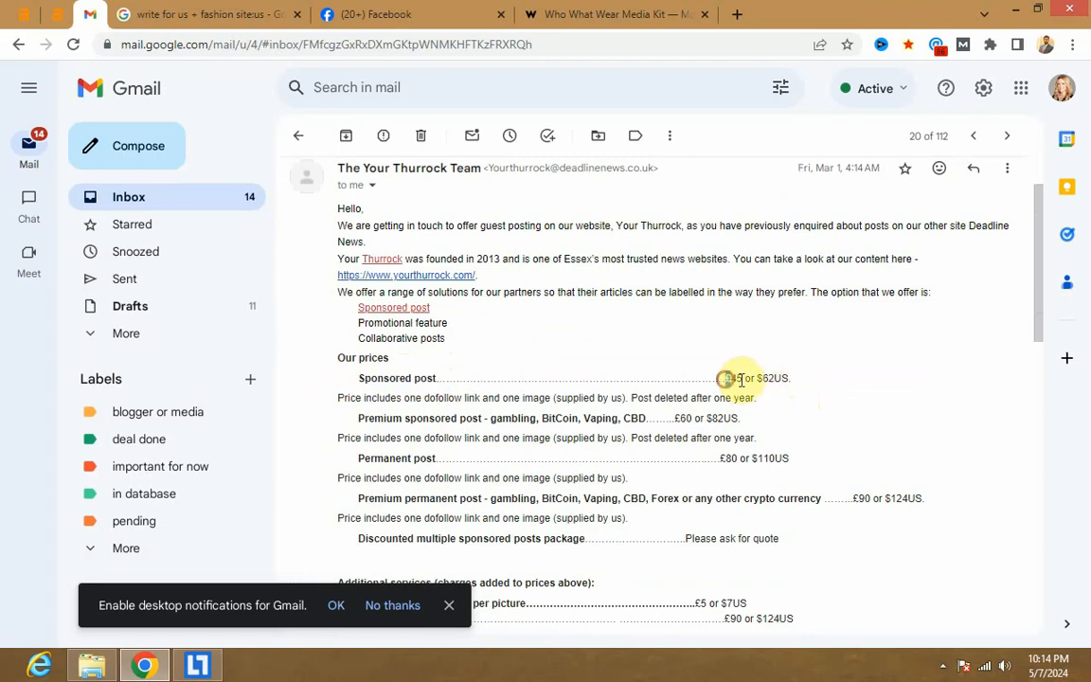
{"action": "left_click_drag", "start_coordinate": [725, 378], "coordinate": [743, 379]}
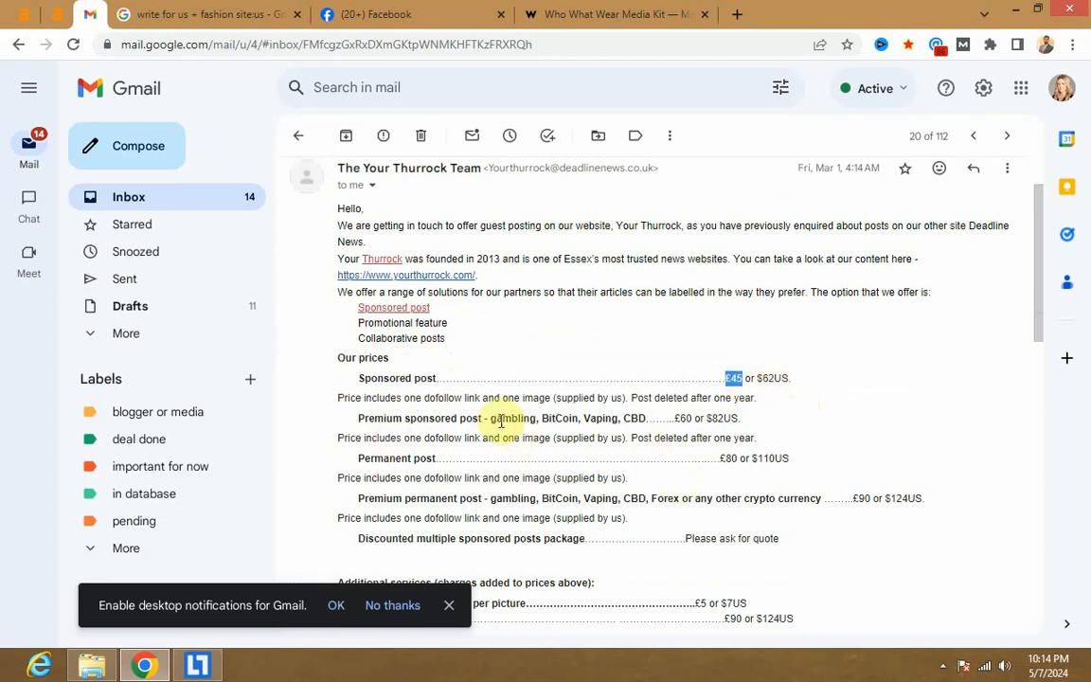
{"action": "left_click_drag", "start_coordinate": [489, 418], "coordinate": [618, 419]}
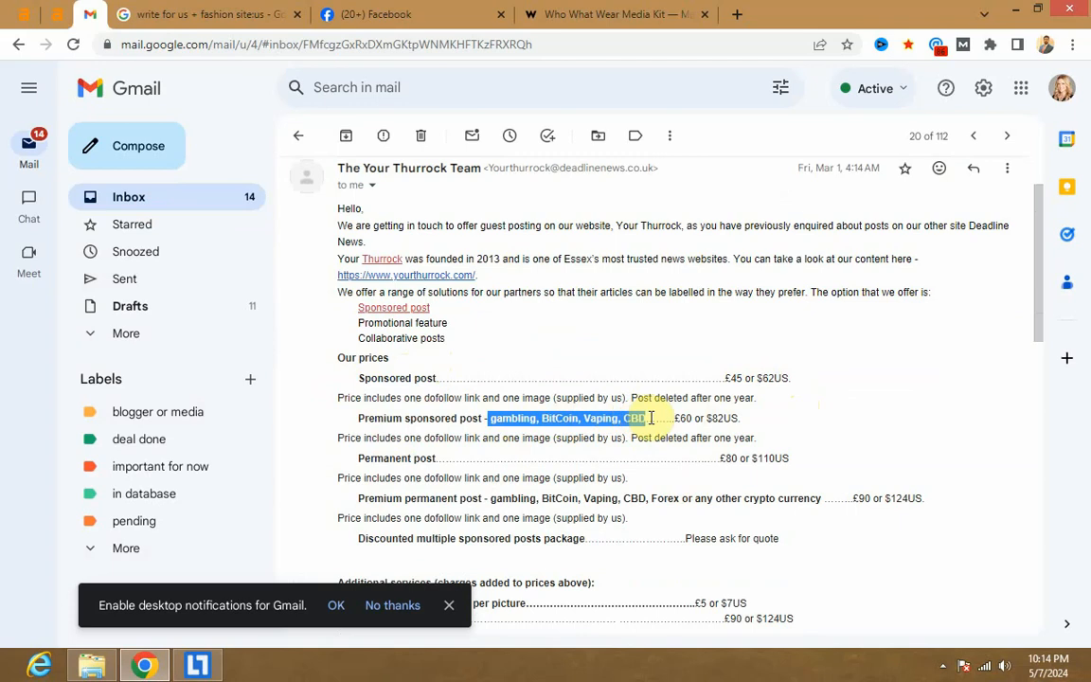
{"action": "left_click", "coordinate": [743, 417]}
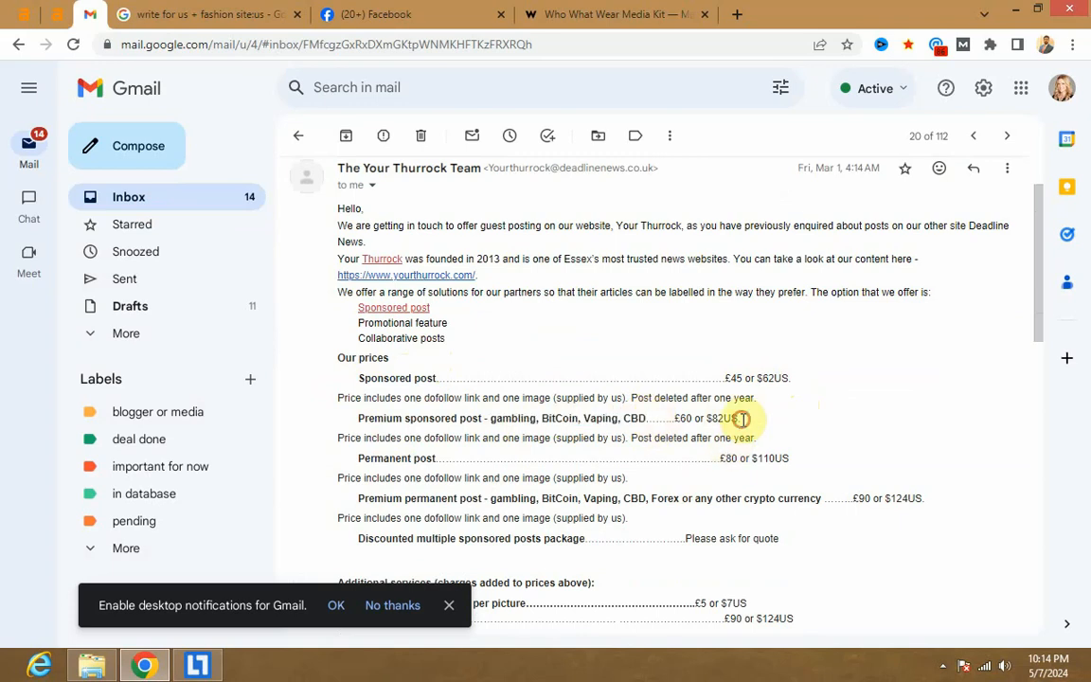
{"action": "left_click_drag", "start_coordinate": [360, 458], "coordinate": [436, 459]}
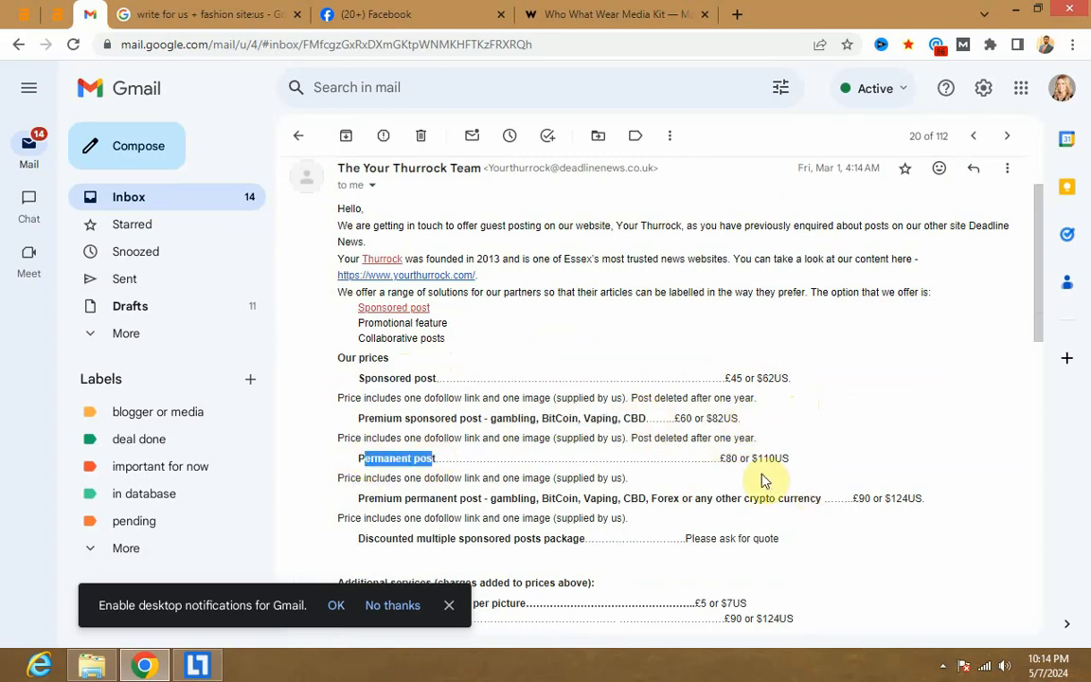
{"action": "left_click_drag", "start_coordinate": [758, 459], "coordinate": [717, 459]}
{"action": "left_click_drag", "start_coordinate": [725, 380], "coordinate": [801, 377]}
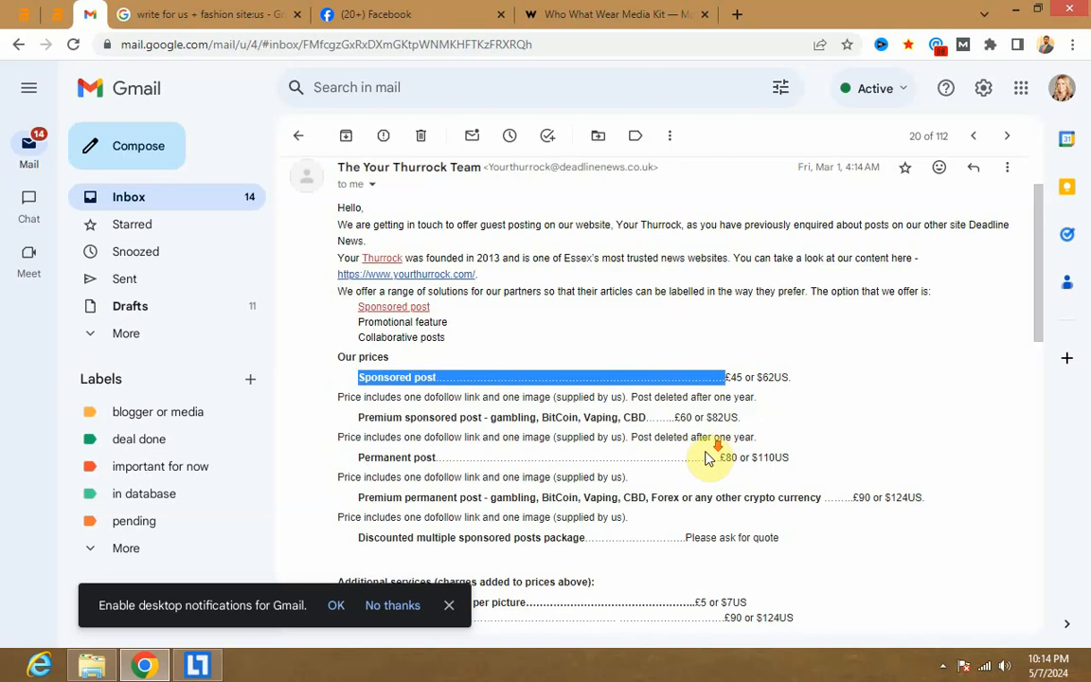
Highlight the price of the premium permanent post and read the rest of the Your Thurrock offer
{"action": "scroll", "coordinate": [644, 457], "scroll_direction": "down", "scroll_amount": 1}
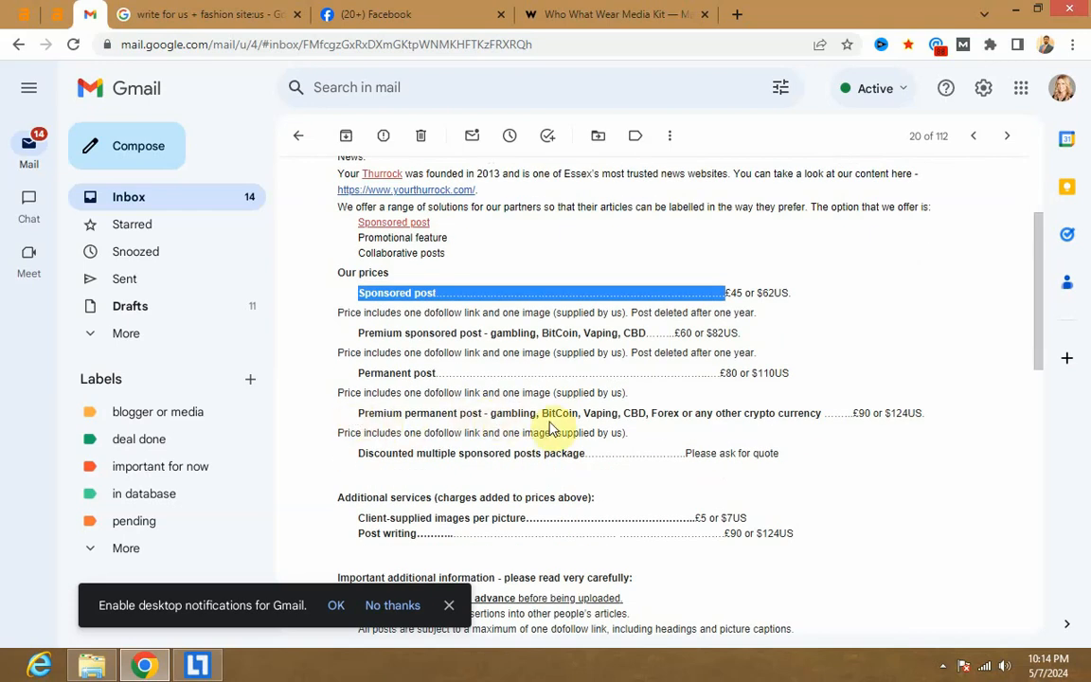
{"action": "left_click", "coordinate": [580, 417]}
{"action": "left_click_drag", "start_coordinate": [856, 413], "coordinate": [921, 413]}
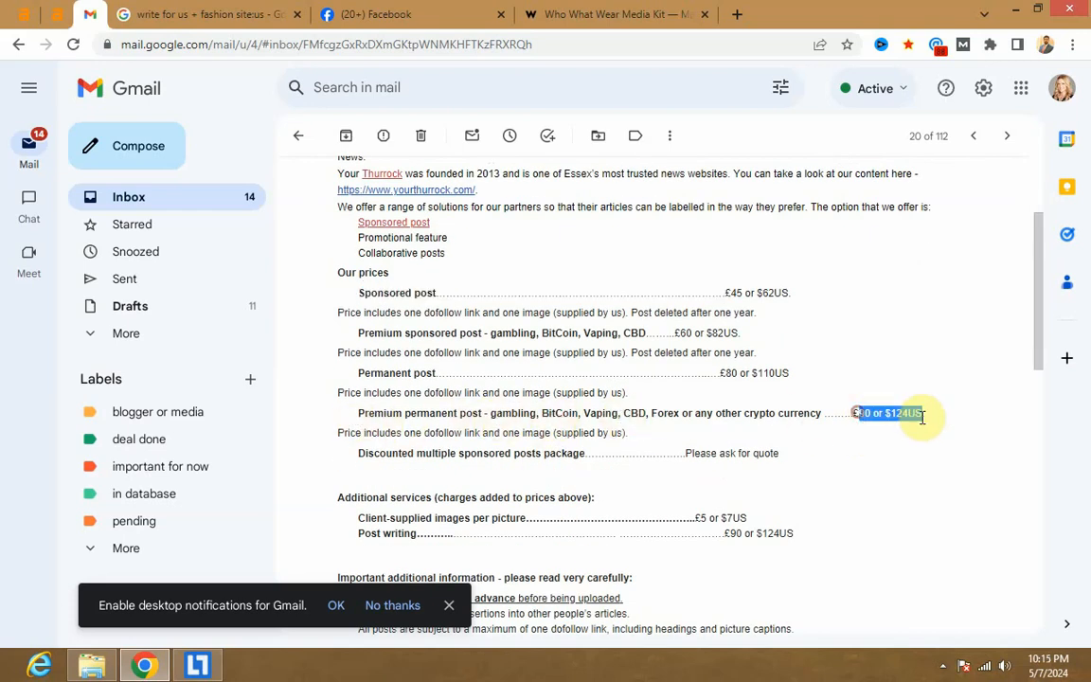
{"action": "scroll", "coordinate": [572, 398], "scroll_direction": "down", "scroll_amount": 2}
{"action": "scroll", "coordinate": [572, 399], "scroll_direction": "down", "scroll_amount": 7}
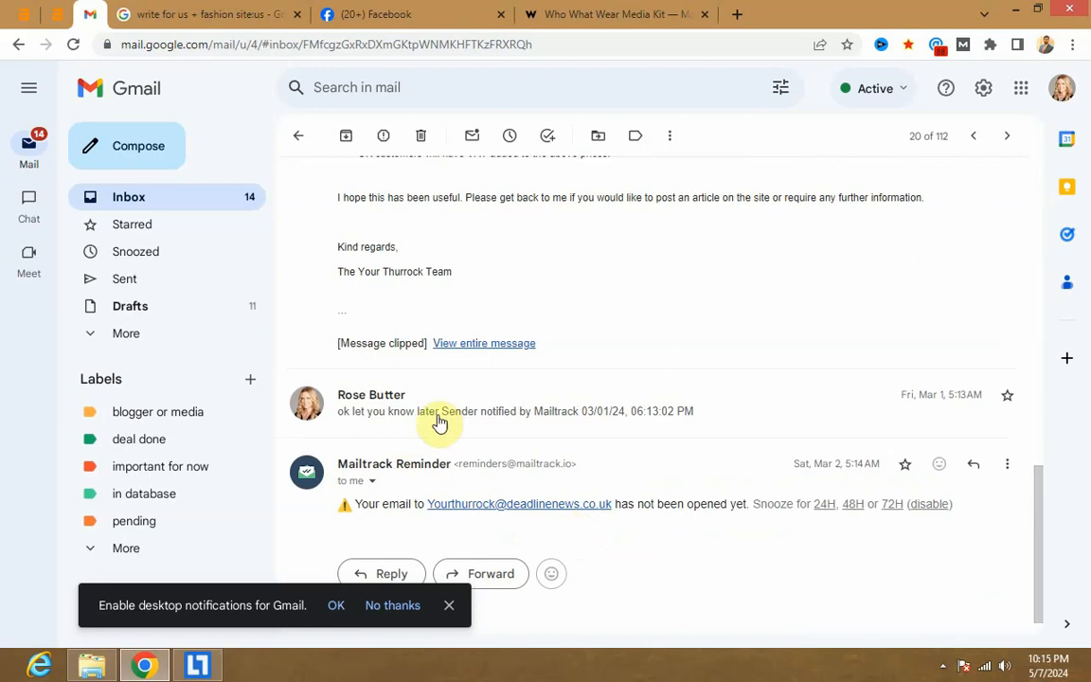
Expand the own reply in the Your Thurrock thread, highlight "ok let you know later" and check the Mailtrack reminder
{"action": "left_click", "coordinate": [381, 415]}
{"action": "left_click_drag", "start_coordinate": [335, 436], "coordinate": [429, 441]}
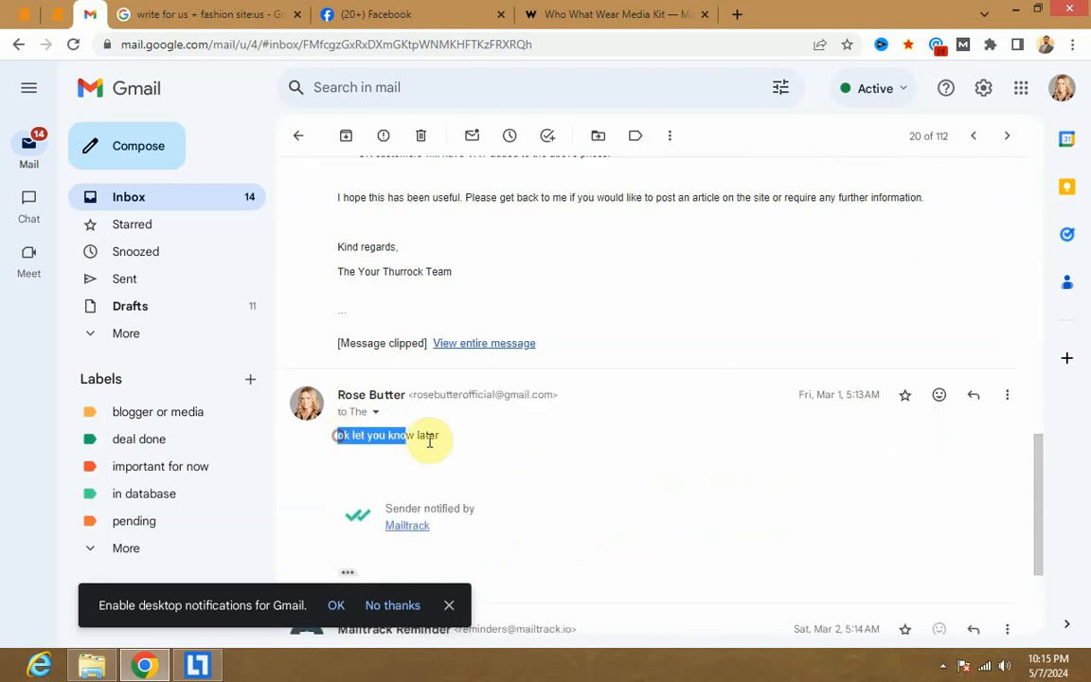
{"action": "scroll", "coordinate": [483, 466], "scroll_direction": "down", "scroll_amount": 2}
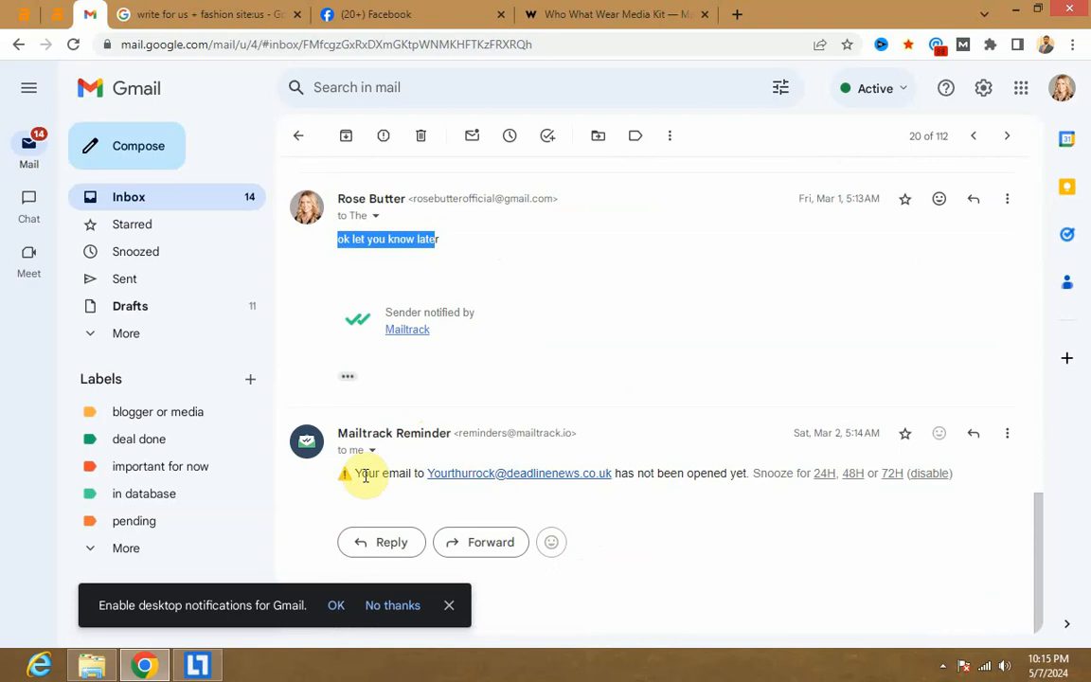
{"action": "scroll", "coordinate": [351, 472], "scroll_direction": "up", "scroll_amount": 5}
Look at the yourharlow.com guest posting offer from the inbox and return to the message list
{"action": "left_click", "coordinate": [149, 199]}
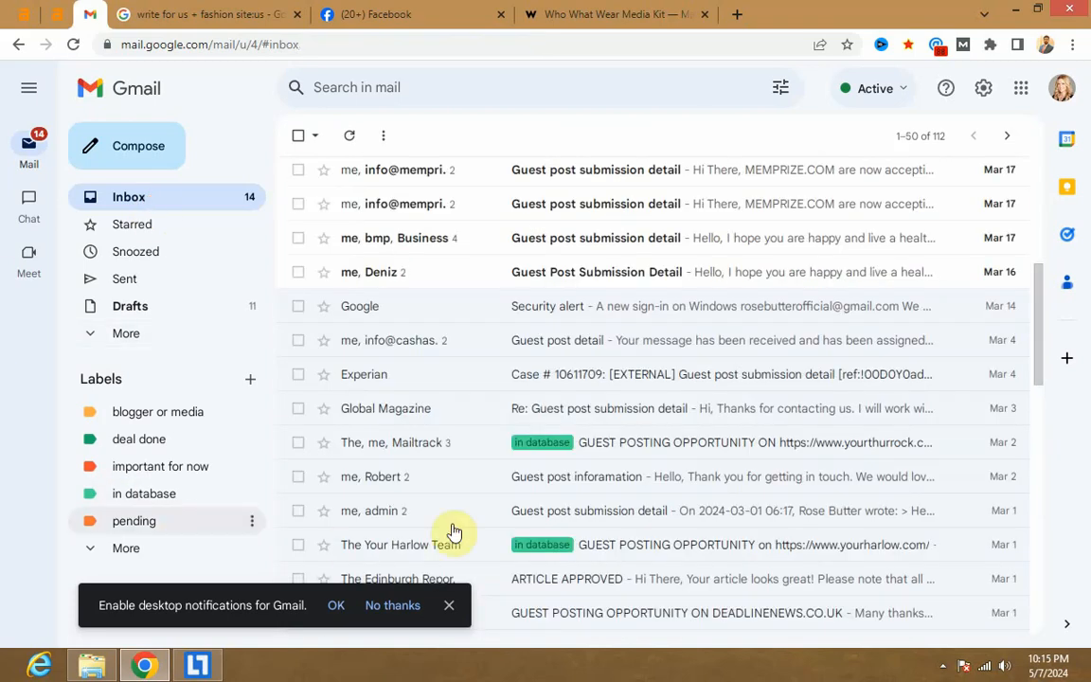
{"action": "scroll", "coordinate": [402, 387], "scroll_direction": "down", "scroll_amount": 3}
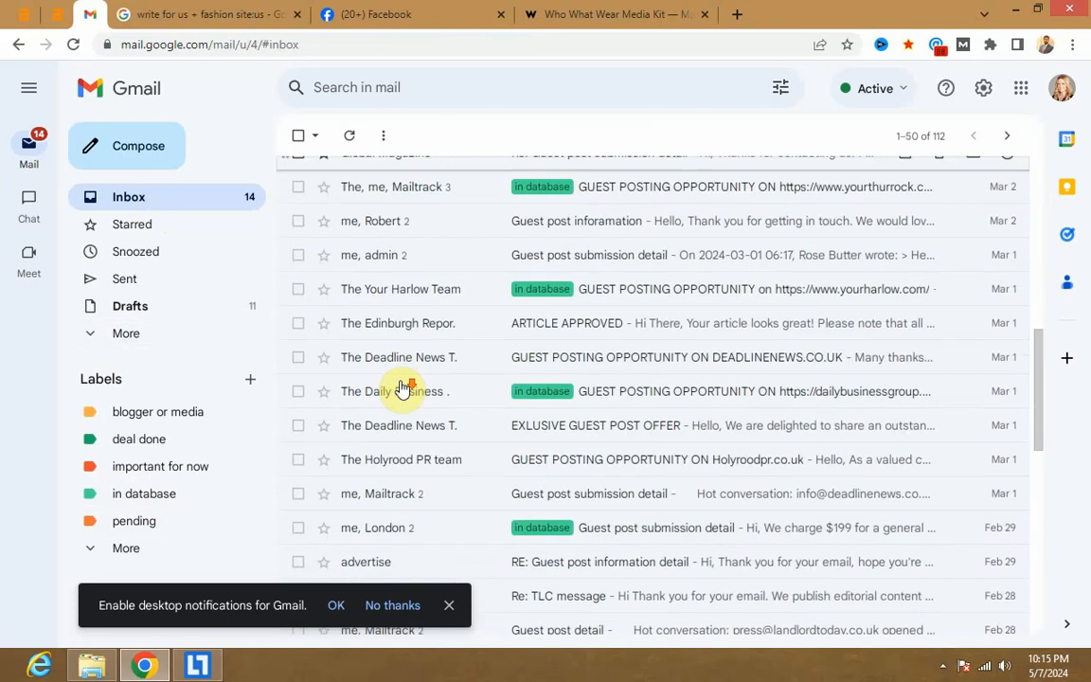
{"action": "left_click", "coordinate": [491, 291]}
{"action": "left_click", "coordinate": [183, 200]}
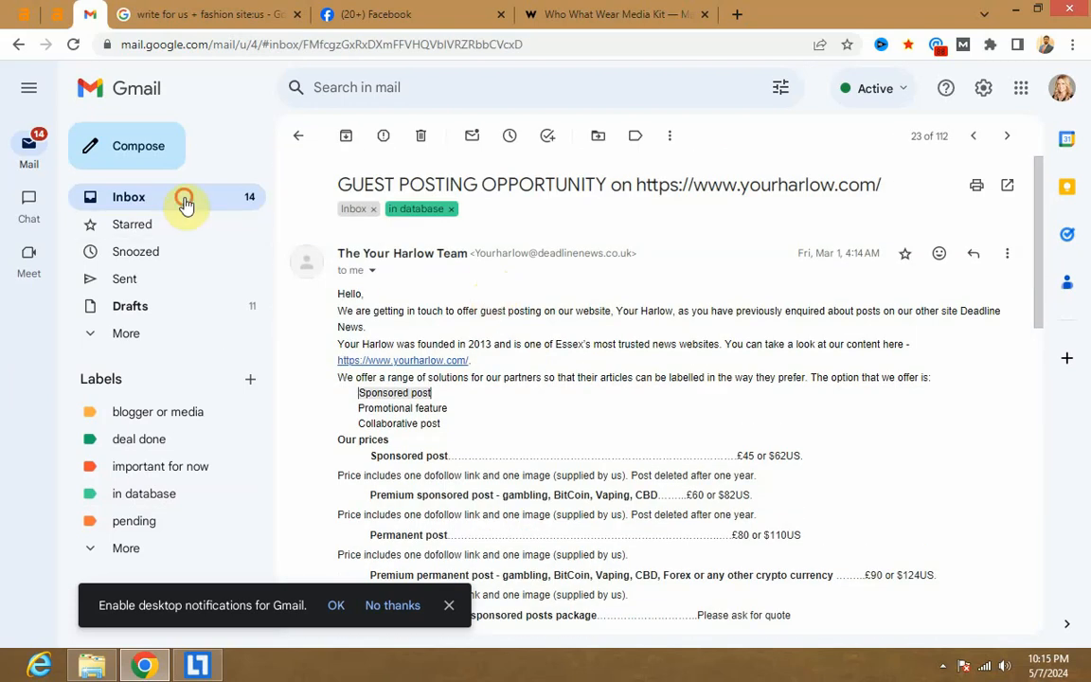
Open the London Insider "Guest post submission detail" thread and read both the pricing reply and the expanded original inquiry
{"action": "scroll", "coordinate": [446, 383], "scroll_direction": "down", "scroll_amount": 1}
{"action": "left_click", "coordinate": [391, 351]}
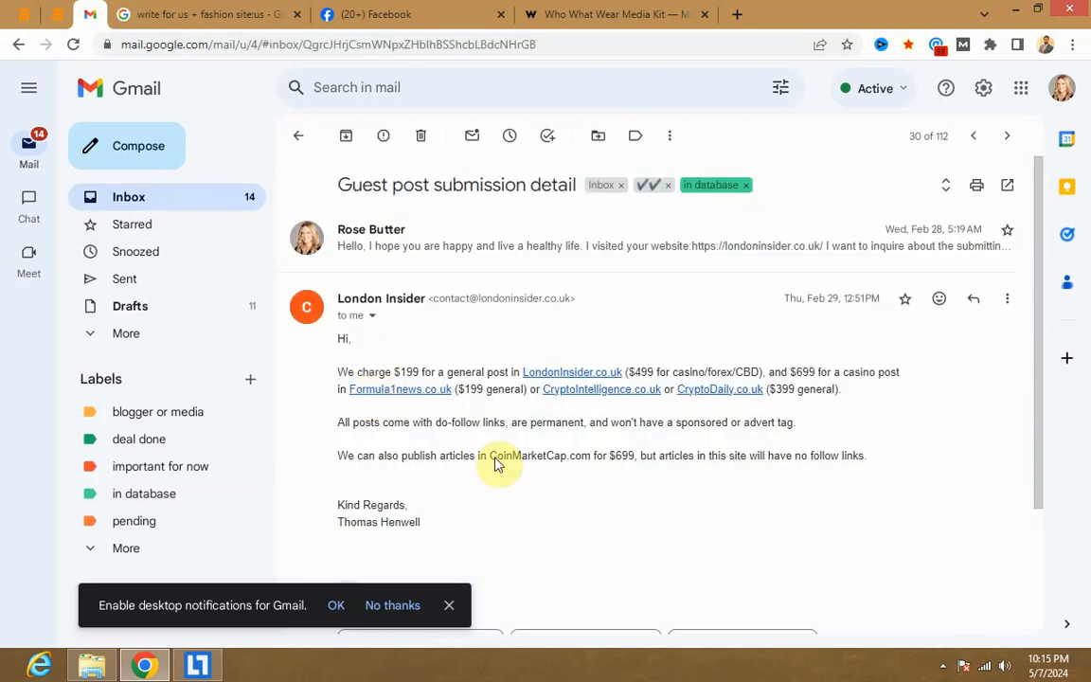
{"action": "left_click", "coordinate": [438, 245]}
{"action": "scroll", "coordinate": [416, 303], "scroll_direction": "down", "scroll_amount": 5}
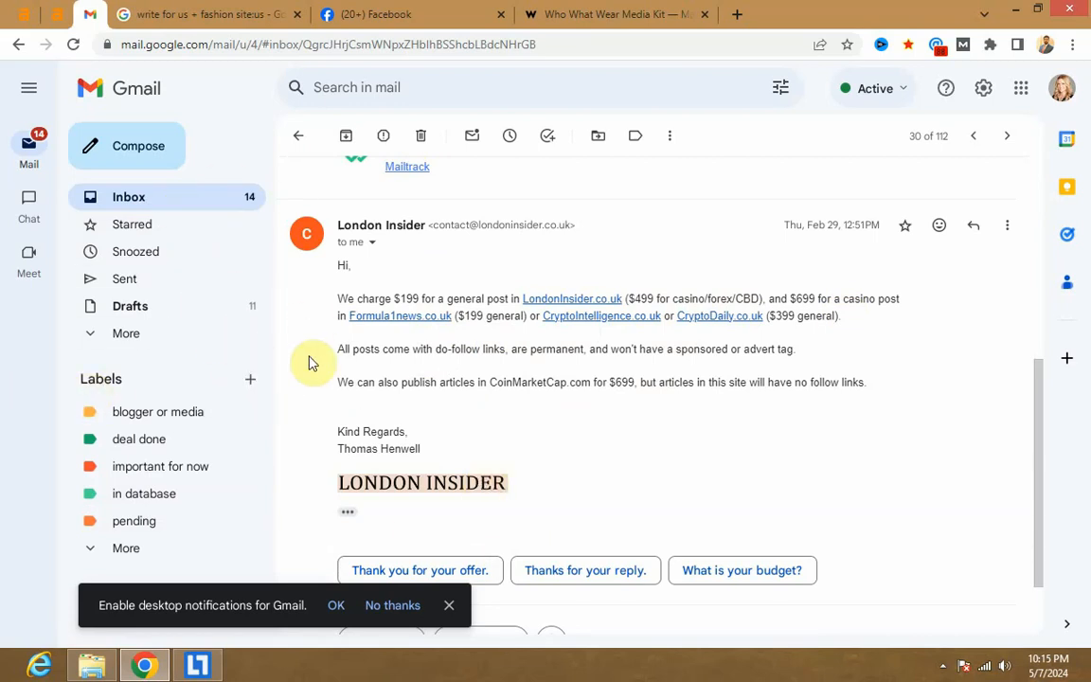
{"action": "scroll", "coordinate": [310, 364], "scroll_direction": "up", "scroll_amount": 5}
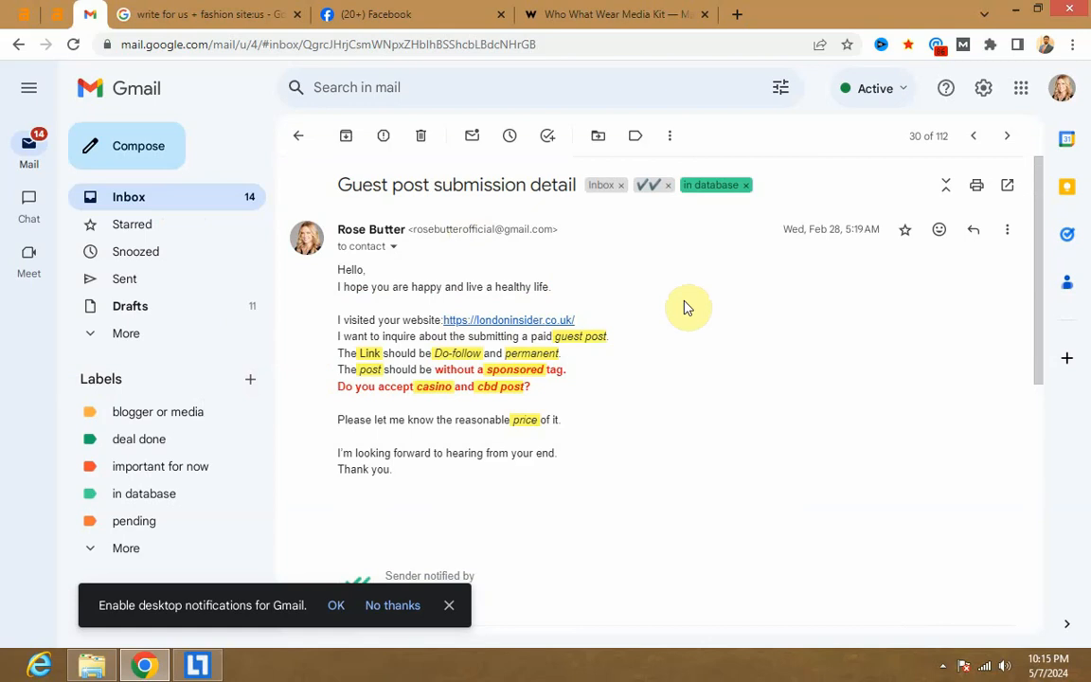
Start a new Gmail label named "in database" and cancel its creation
{"action": "left_click", "coordinate": [251, 382]}
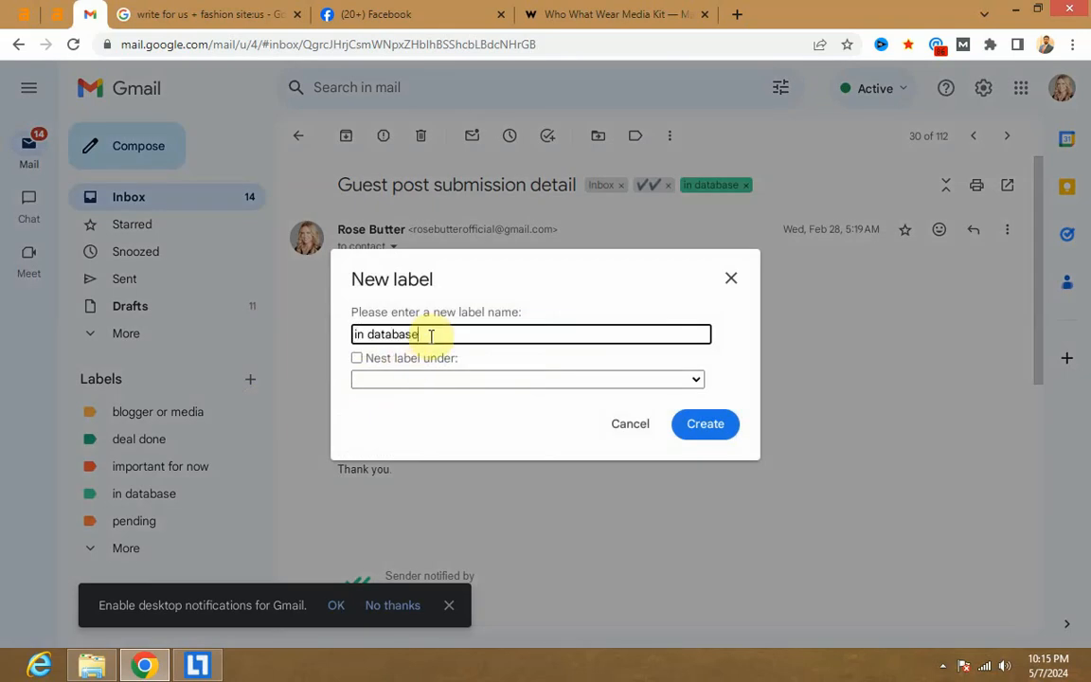
{"action": "left_click", "coordinate": [642, 425]}
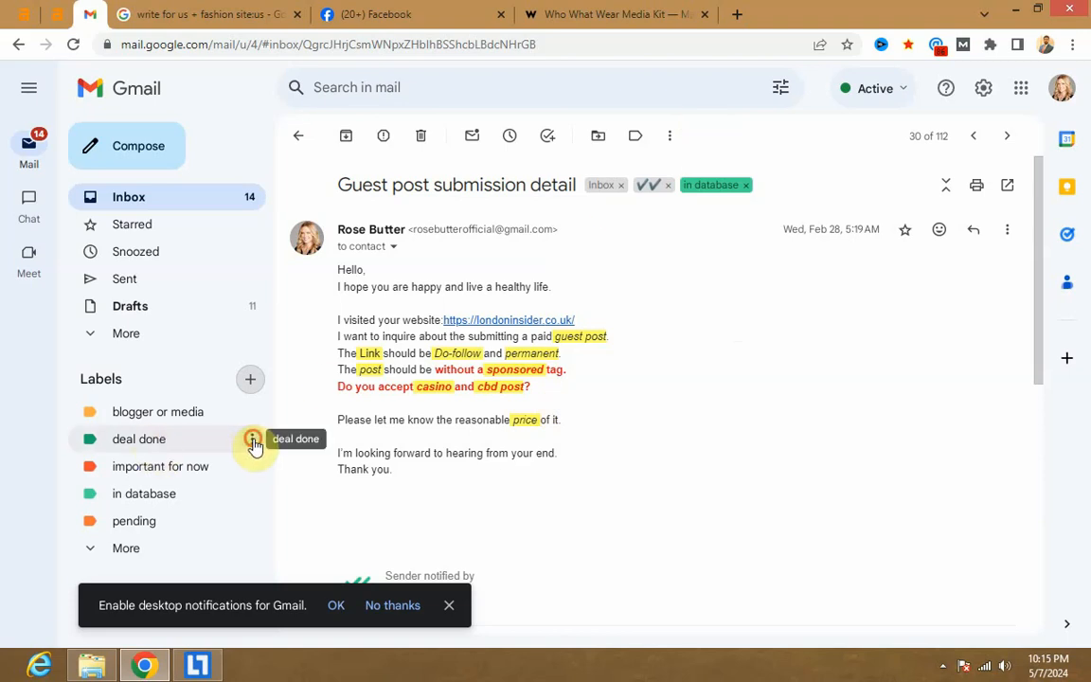
Look at the colour and visibility options of the "deal done" label and return to the inbox
{"action": "left_click", "coordinate": [253, 442]}
{"action": "mouse_move", "coordinate": [388, 116]}
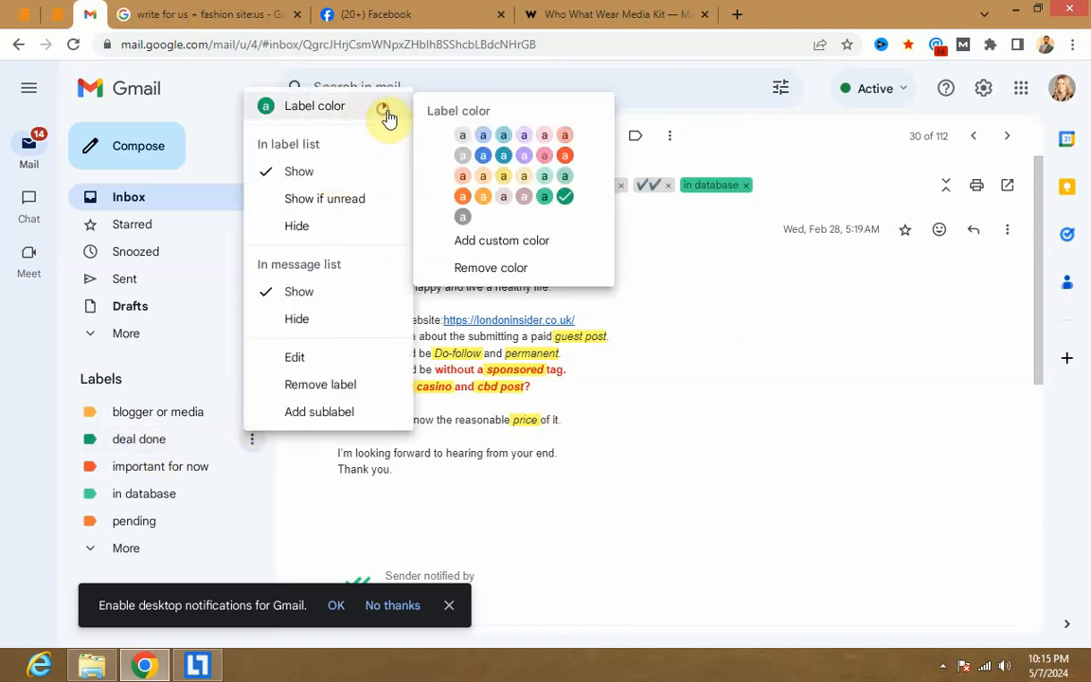
{"action": "left_click", "coordinate": [694, 248]}
{"action": "left_click", "coordinate": [130, 201]}
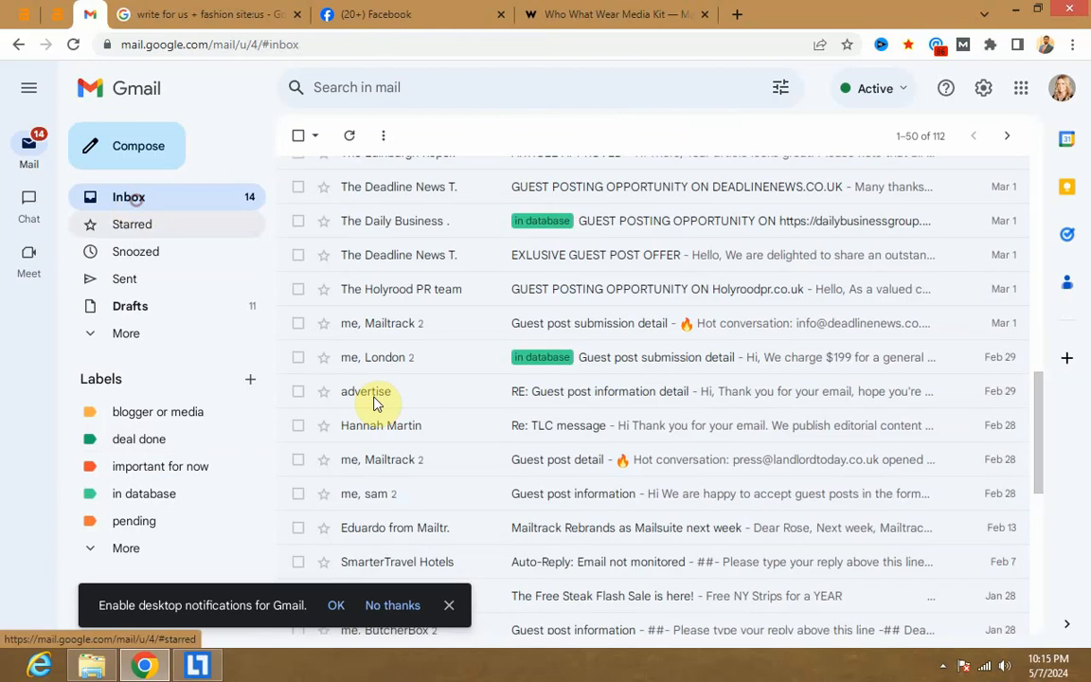
Open the Somiibo "Detail about guest post submission" thread, select the "in database" label for it and return to the inbox without applying it
{"action": "scroll", "coordinate": [373, 404], "scroll_direction": "up", "scroll_amount": 10}
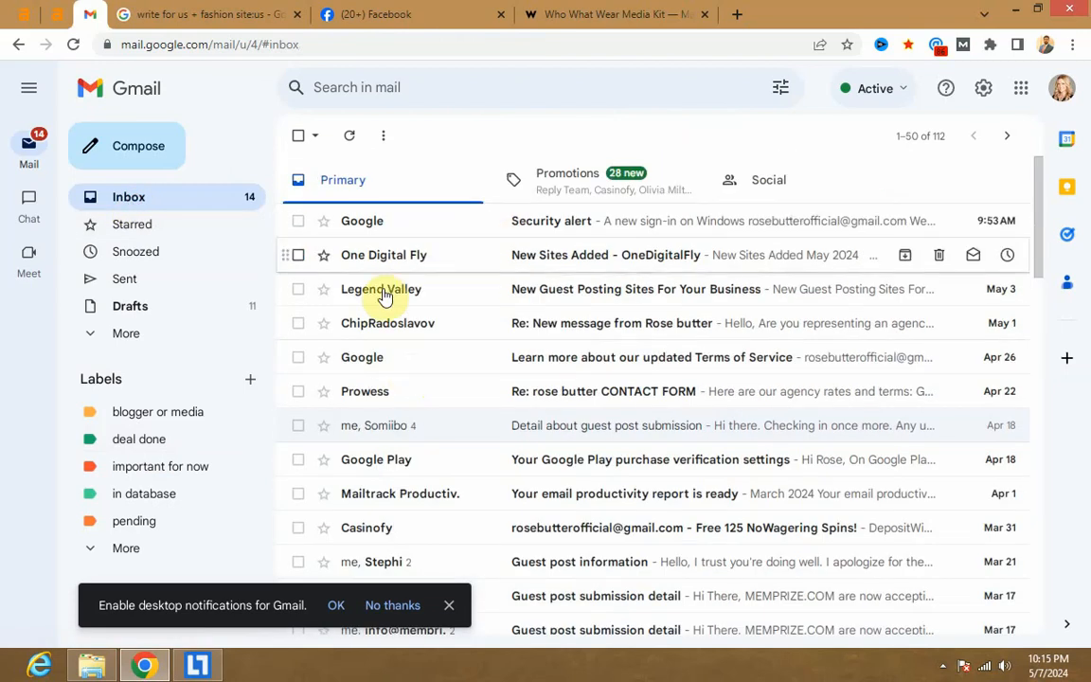
{"action": "scroll", "coordinate": [373, 369], "scroll_direction": "down", "scroll_amount": 3}
{"action": "scroll", "coordinate": [360, 253], "scroll_direction": "up", "scroll_amount": 2}
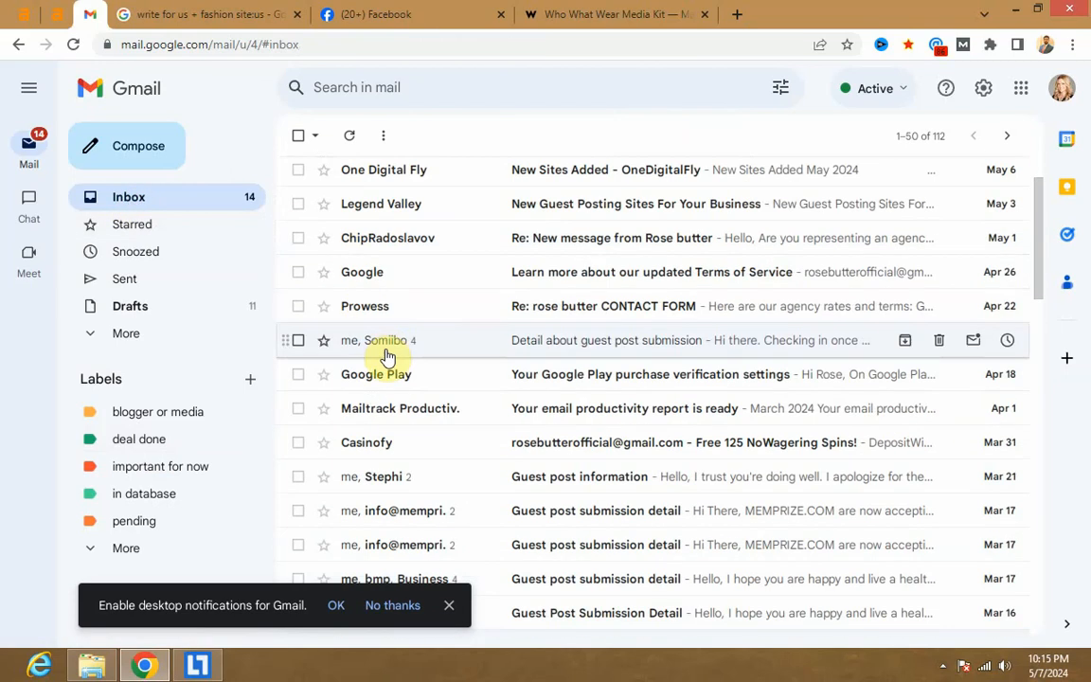
{"action": "left_click", "coordinate": [388, 351]}
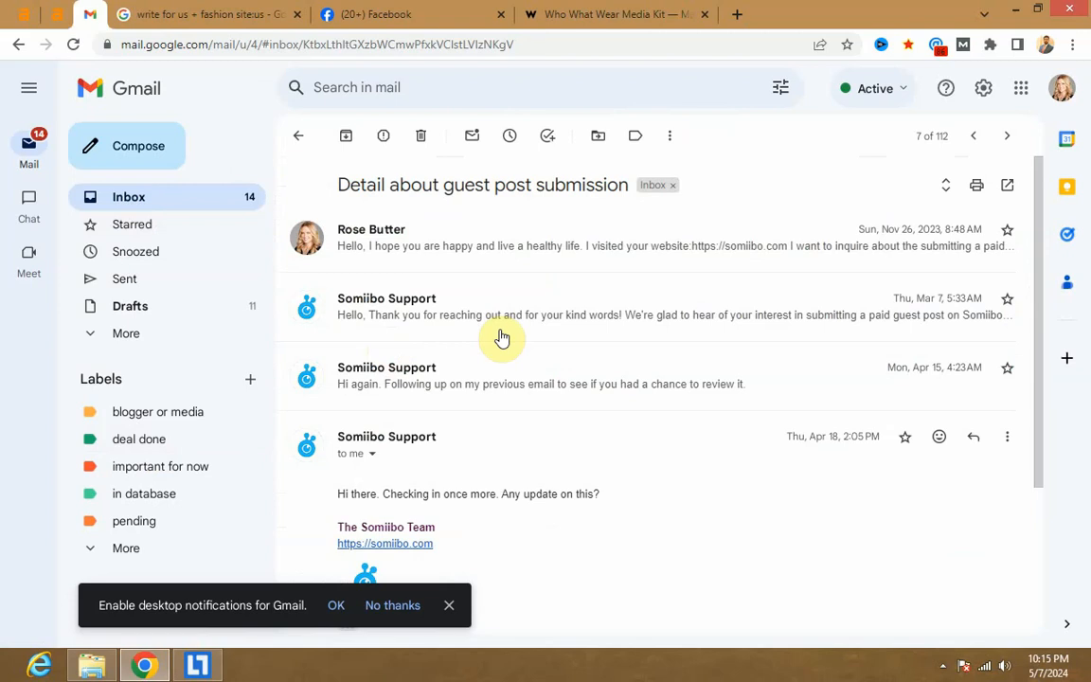
{"action": "left_click", "coordinate": [636, 138]}
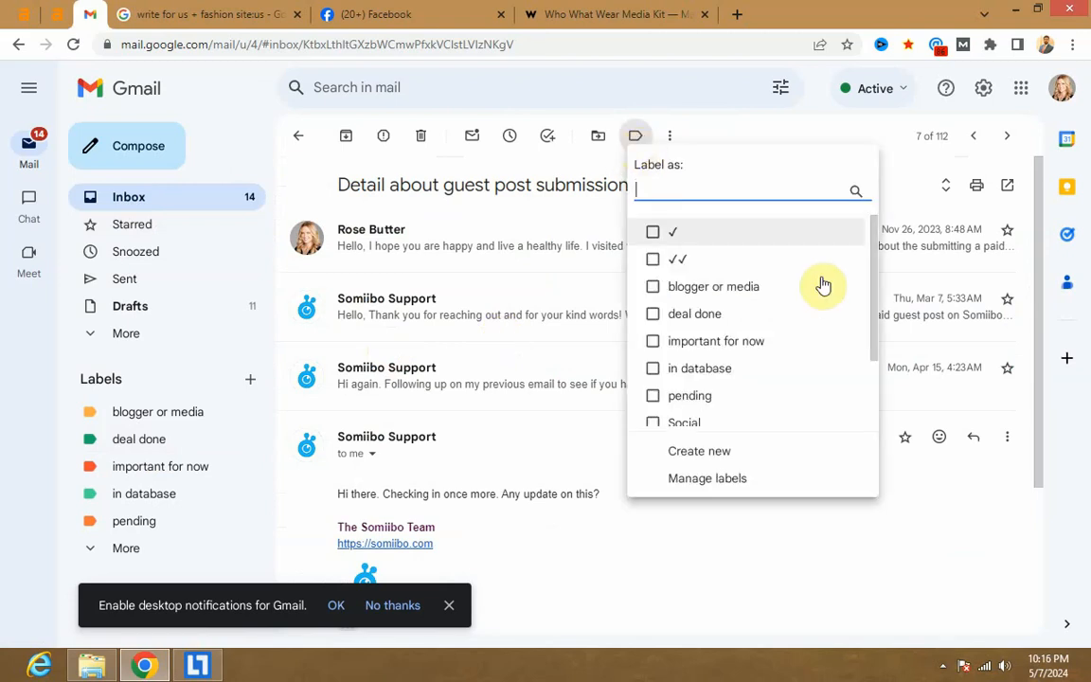
{"action": "left_click_drag", "start_coordinate": [869, 312], "coordinate": [874, 400]}
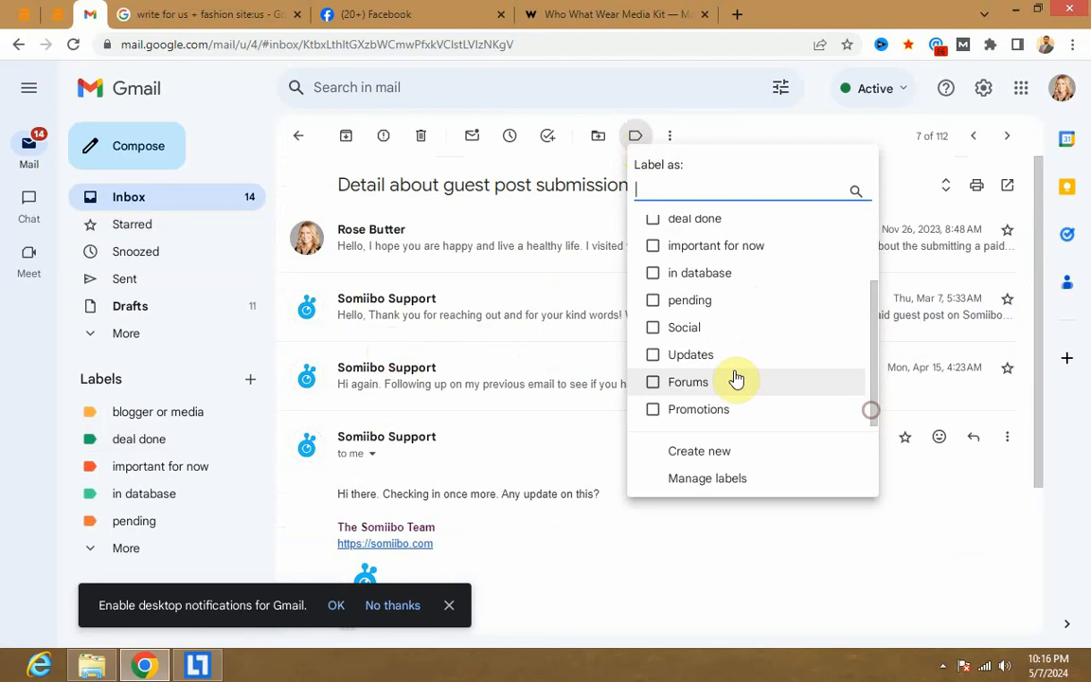
{"action": "left_click", "coordinate": [653, 275]}
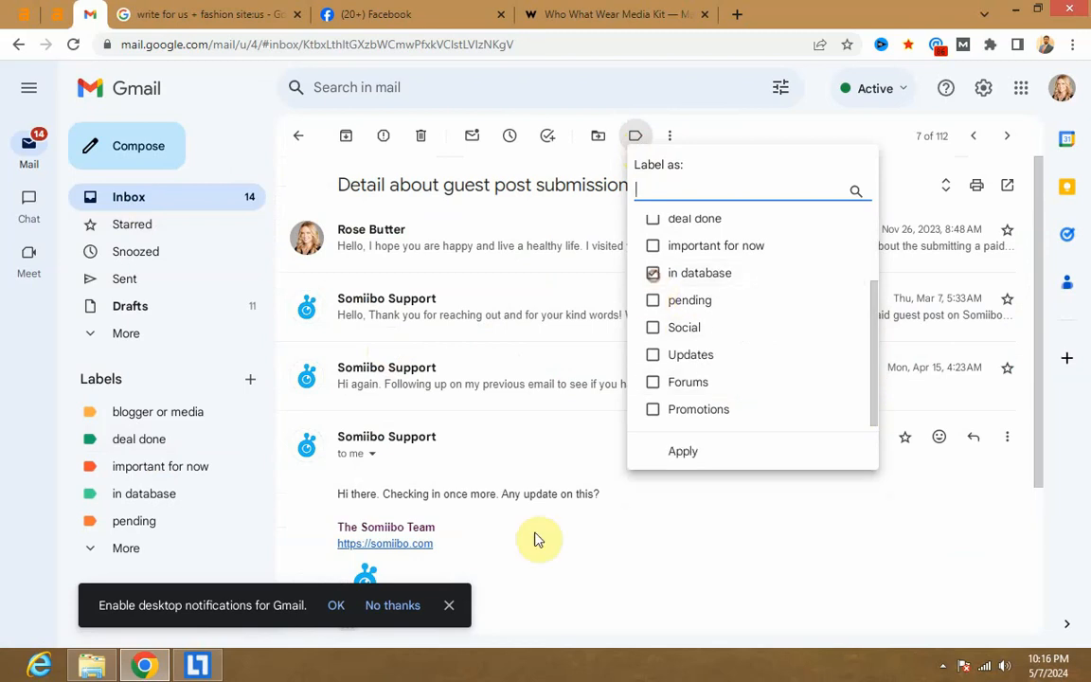
{"action": "left_click", "coordinate": [133, 199]}
{"action": "scroll", "coordinate": [486, 311], "scroll_direction": "up", "scroll_amount": 1}
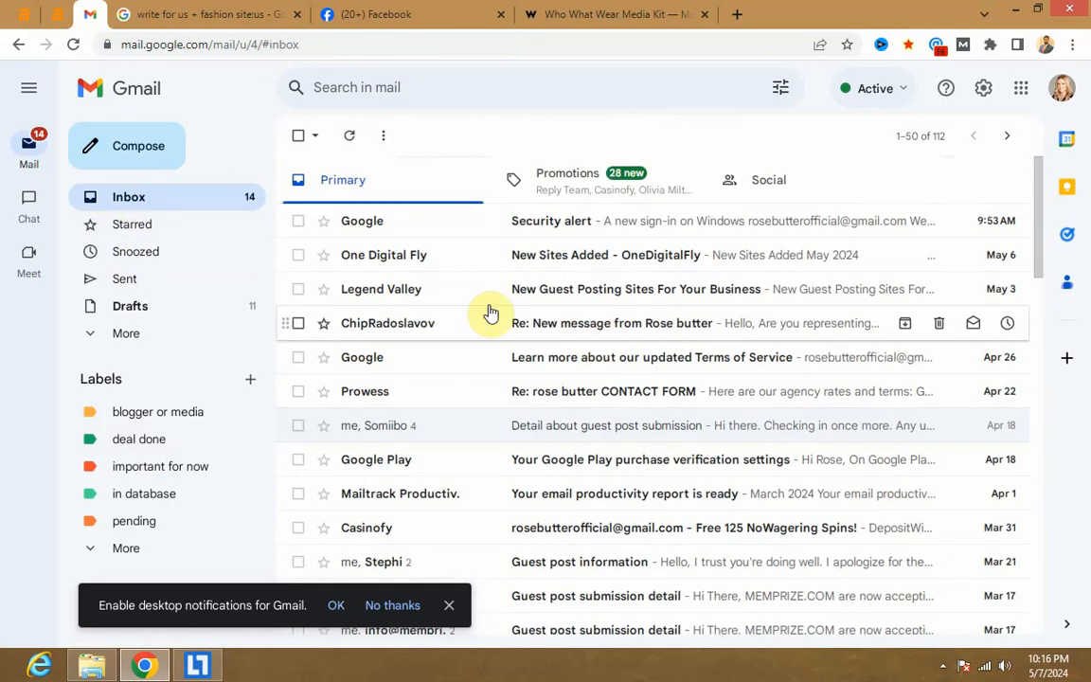
Look through the labelled guest post threads in the inbox and dismiss the desktop notifications prompt
{"action": "scroll", "coordinate": [487, 311], "scroll_direction": "down", "scroll_amount": 5}
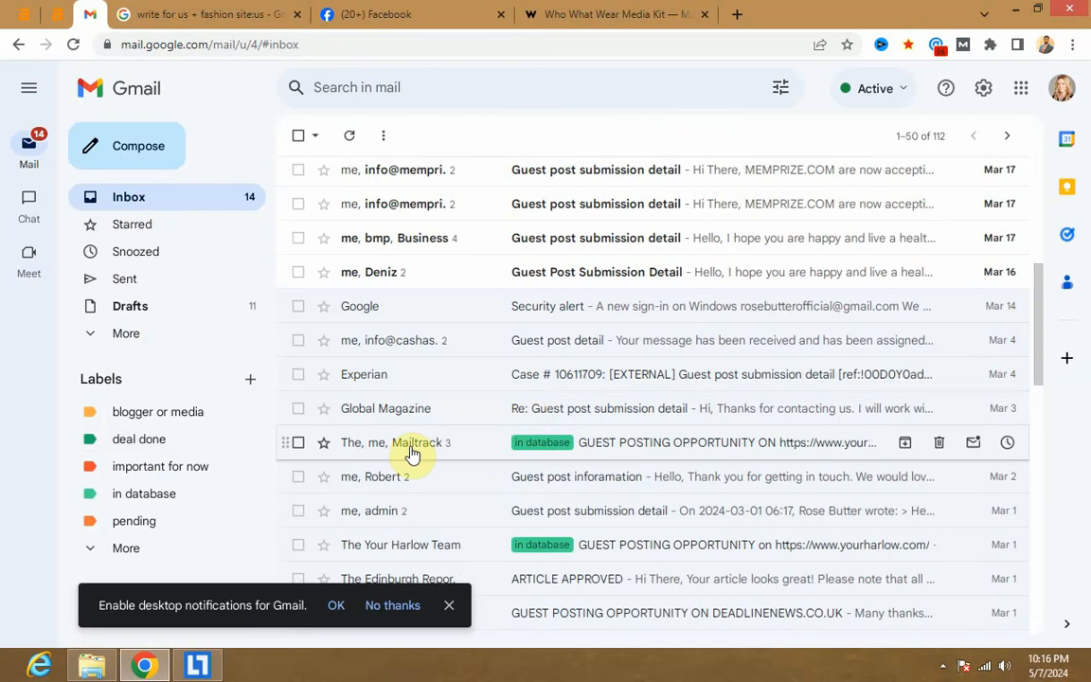
{"action": "left_click", "coordinate": [157, 195]}
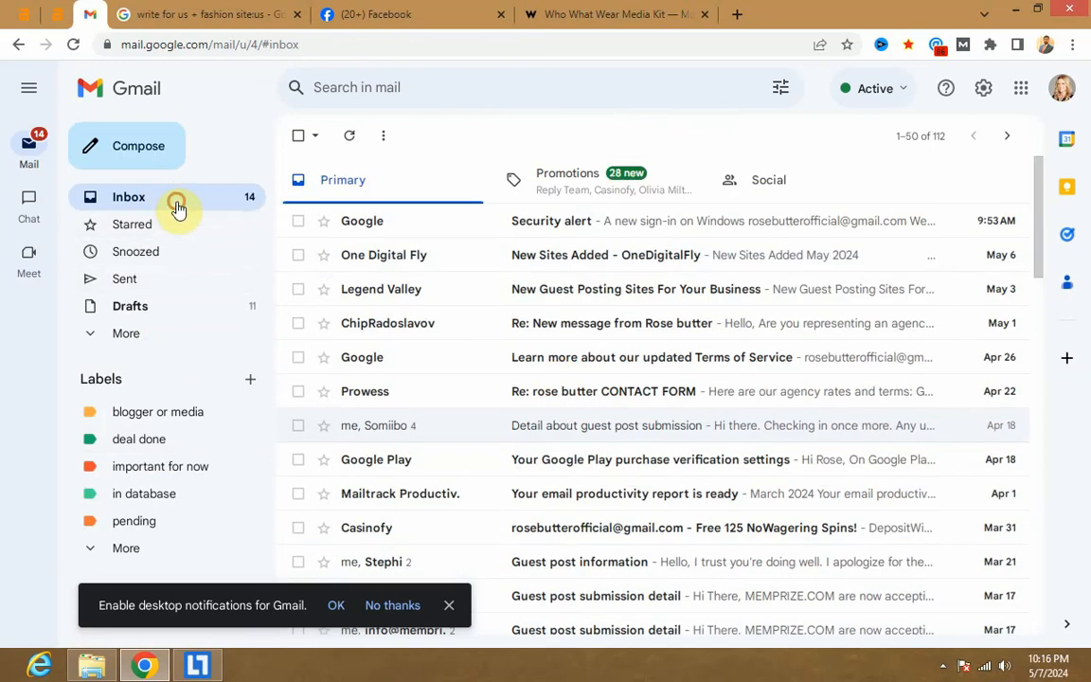
{"action": "scroll", "coordinate": [463, 419], "scroll_direction": "down", "scroll_amount": 1}
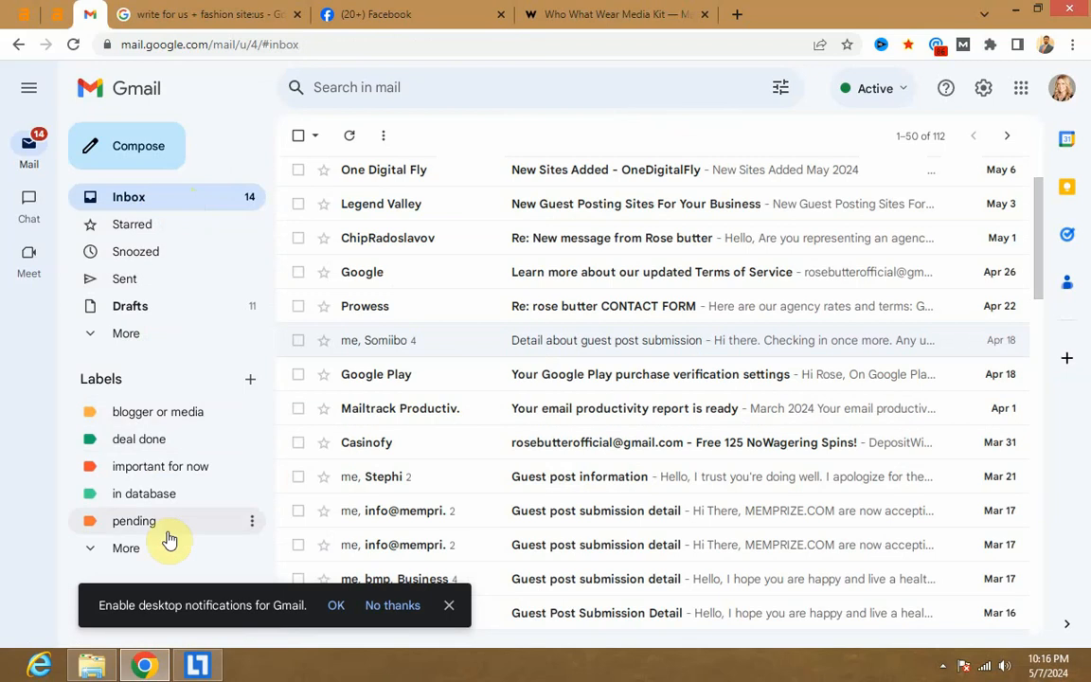
{"action": "left_click", "coordinate": [449, 605]}
{"action": "scroll", "coordinate": [464, 418], "scroll_direction": "down", "scroll_amount": 5}
{"action": "scroll", "coordinate": [451, 424], "scroll_direction": "up", "scroll_amount": 8}
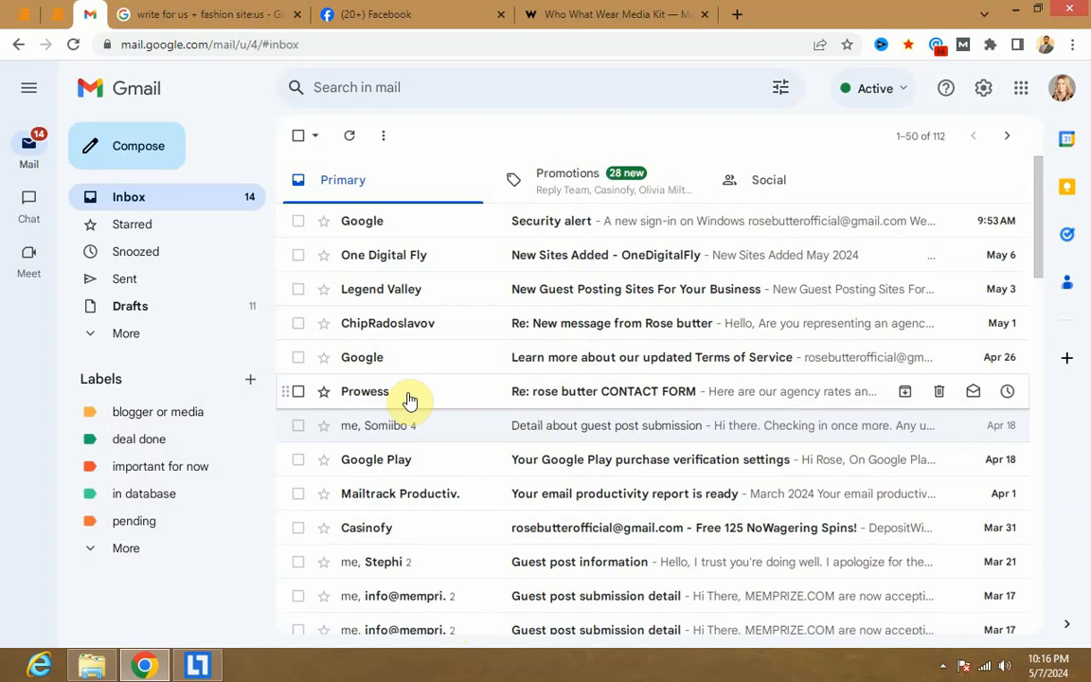
Start a new email, select its recipient text for replacement and copy the contact e-mail from Who What Wear's Facebook page
{"action": "left_click", "coordinate": [129, 146]}
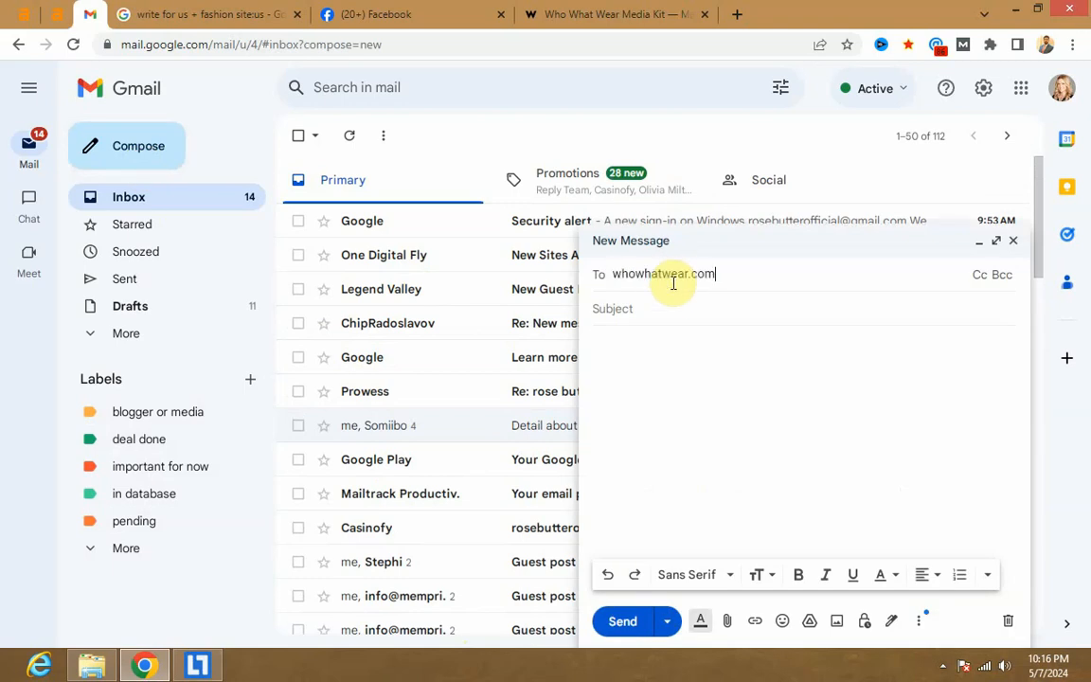
{"action": "left_click_drag", "start_coordinate": [781, 278], "coordinate": [618, 314]}
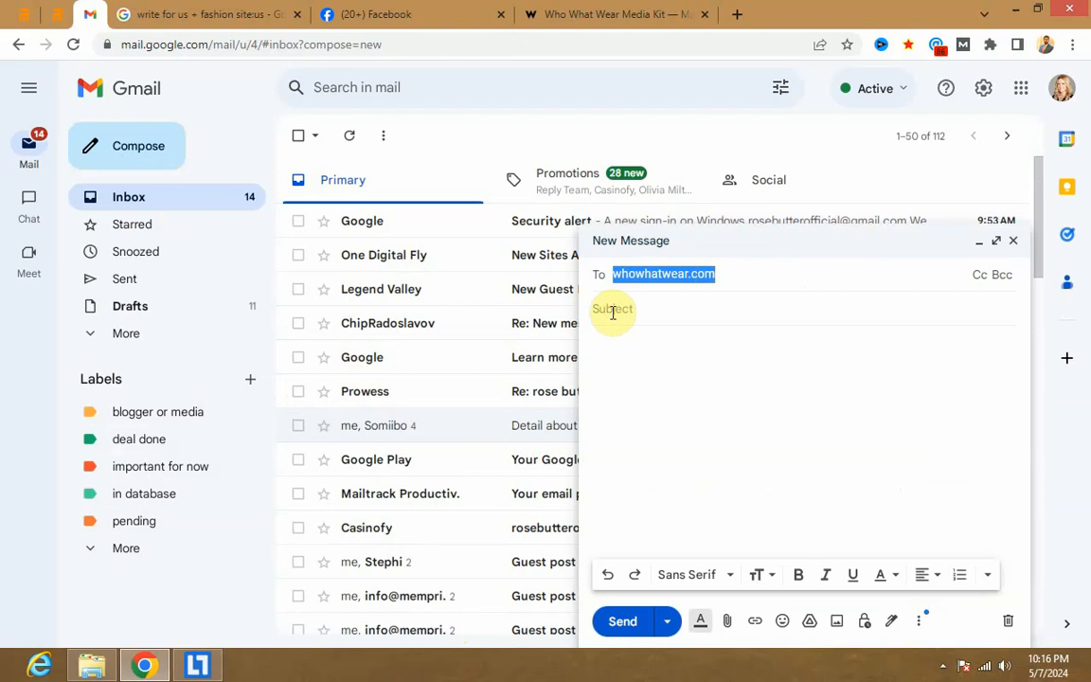
{"action": "left_click", "coordinate": [369, 14]}
{"action": "left_click_drag", "start_coordinate": [395, 433], "coordinate": [203, 436]}
{"action": "key", "text": "ctrl+c"}
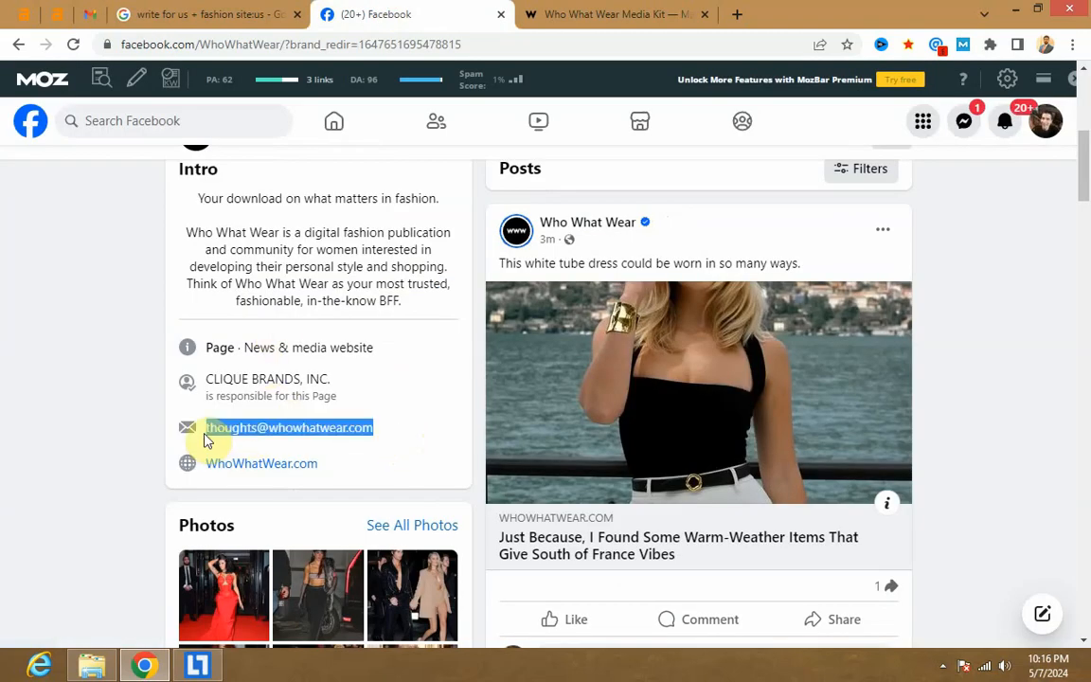
Address the new Gmail message to the copied Who What Wear contact e-mail and set the subject to "Guest post submission"
{"action": "left_click", "coordinate": [263, 7]}
{"action": "left_click", "coordinate": [621, 13]}
{"action": "left_click", "coordinate": [378, 12]}
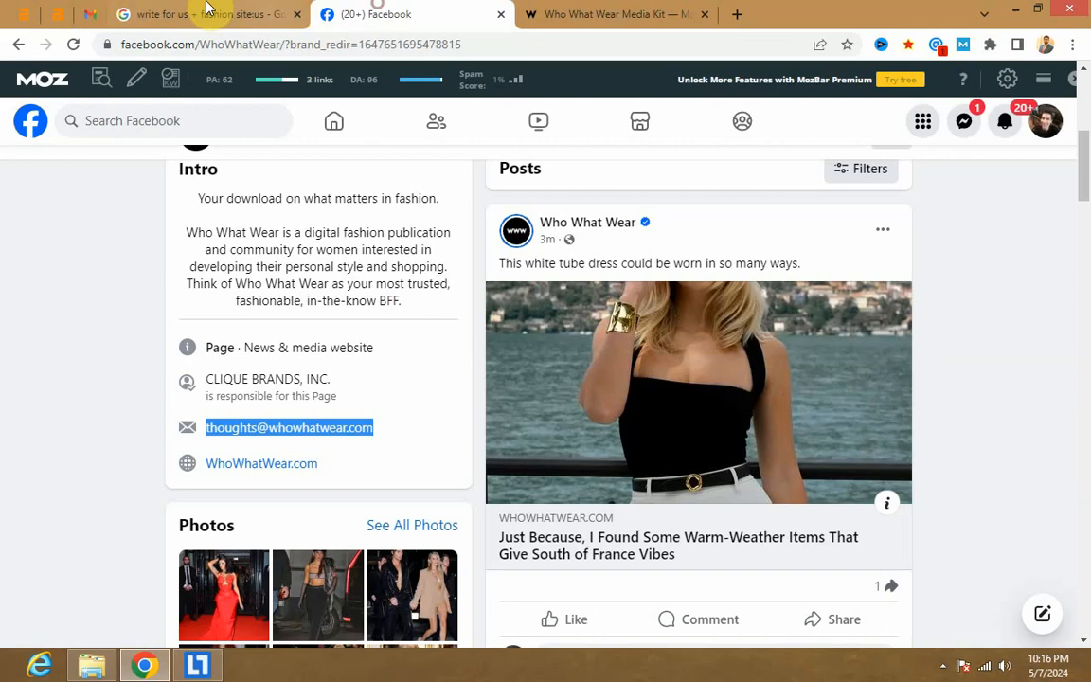
{"action": "left_click", "coordinate": [99, 14]}
{"action": "key", "text": "ctrl+v"}
{"action": "left_click", "coordinate": [674, 320]}
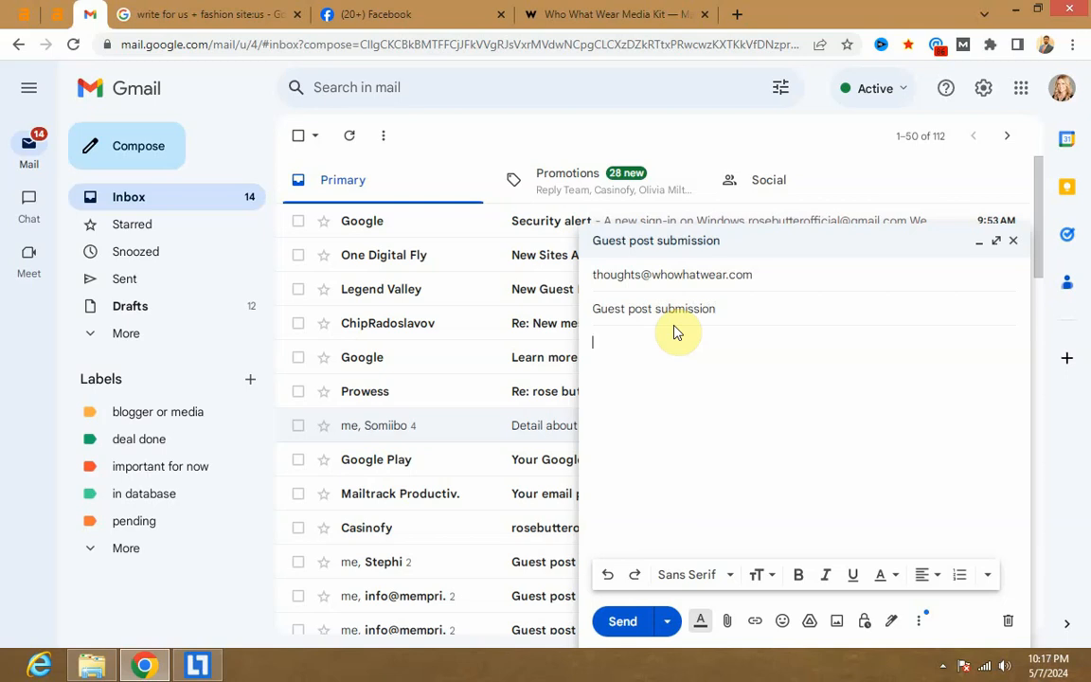
Replace the Who What Wear media kit page with a Google search for "briskine extension" and open the Briskine website
{"action": "left_click", "coordinate": [706, 10]}
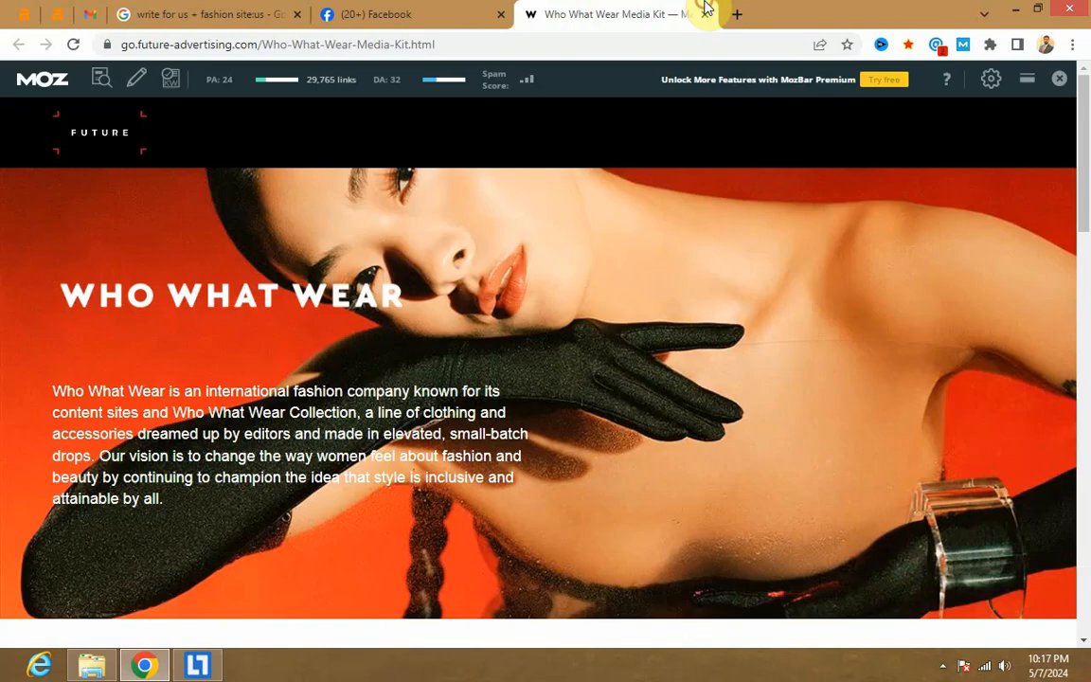
{"action": "left_click", "coordinate": [467, 45]}
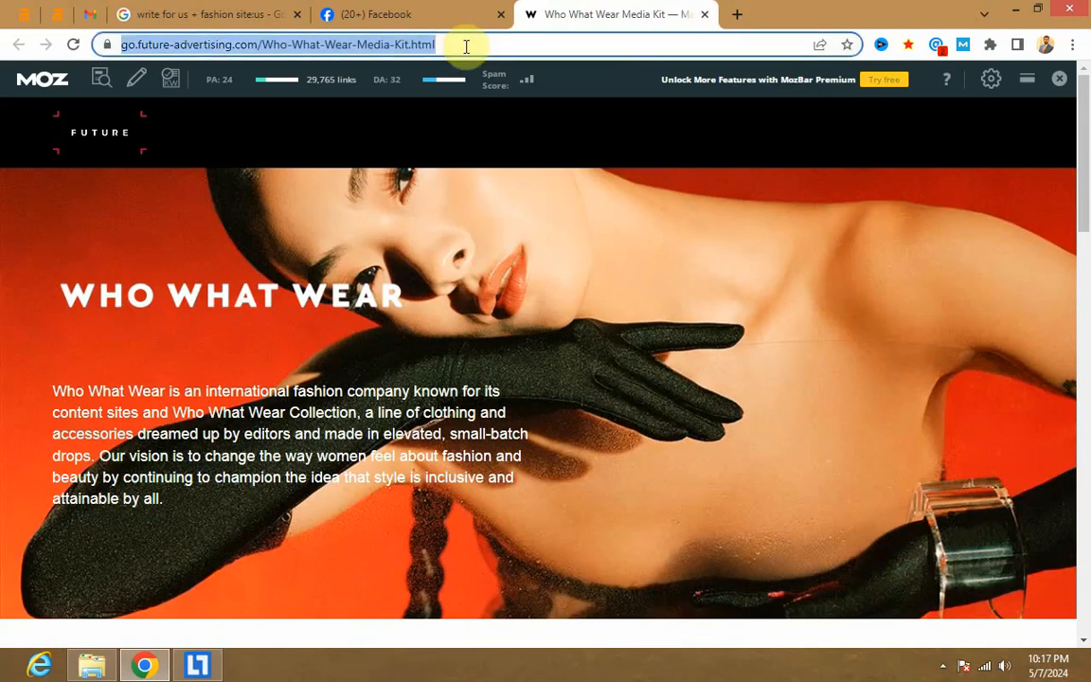
{"action": "type", "text": "brins"}
{"action": "key", "text": "BackSpace"}
{"action": "key", "text": "BackSpace"}
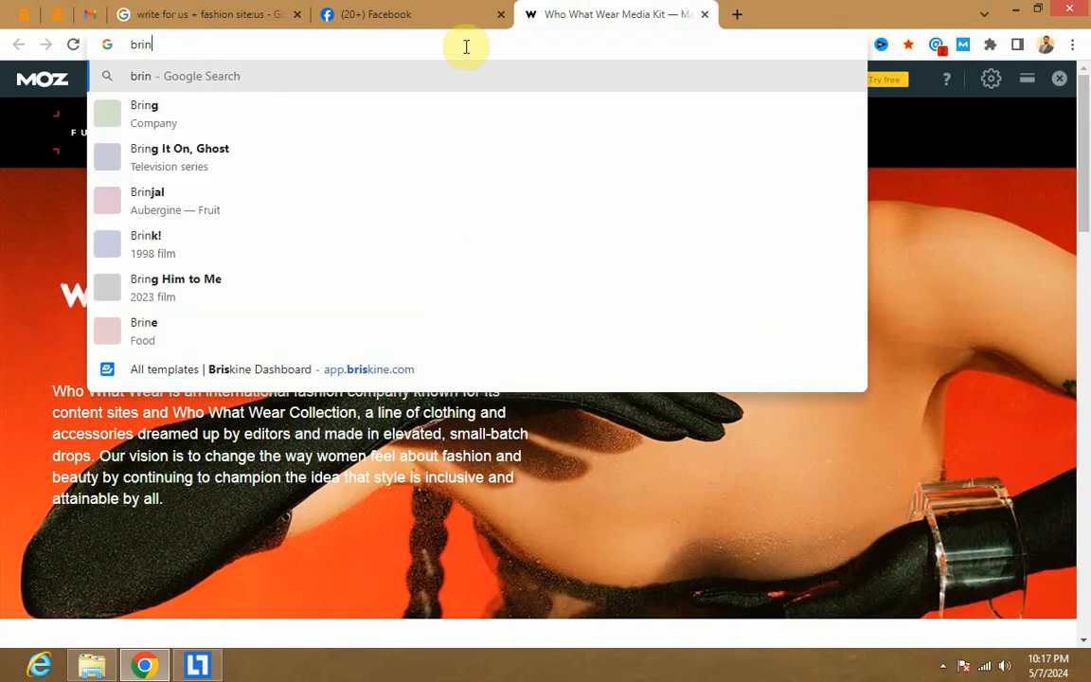
{"action": "type", "text": "s"}
{"action": "key", "text": "Return"}
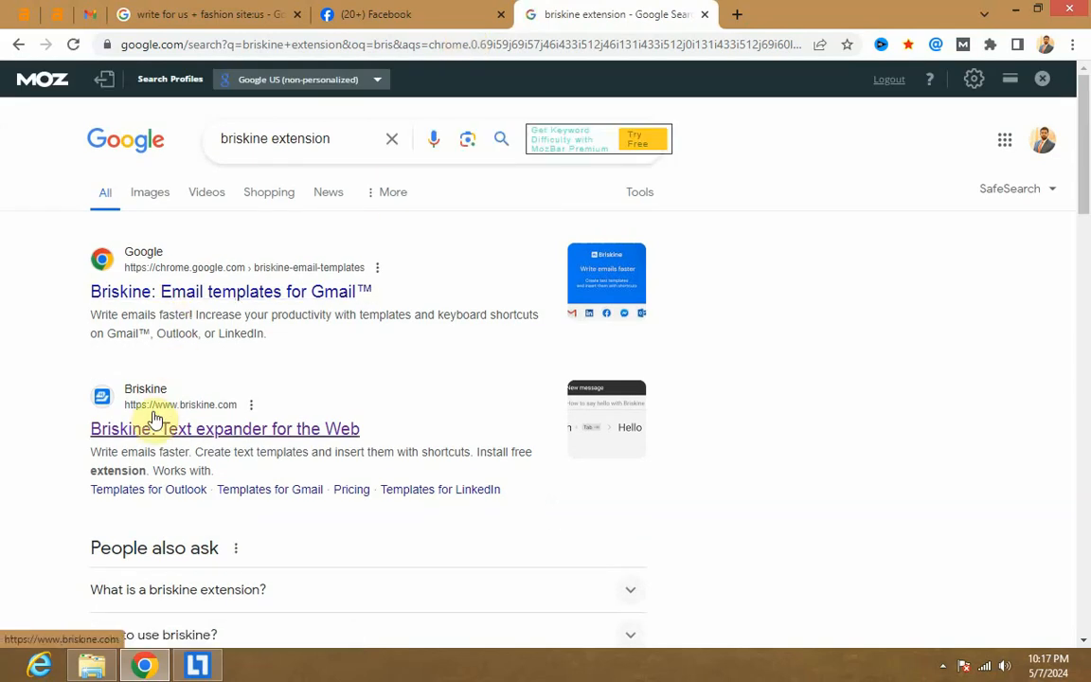
{"action": "left_click", "coordinate": [180, 434]}
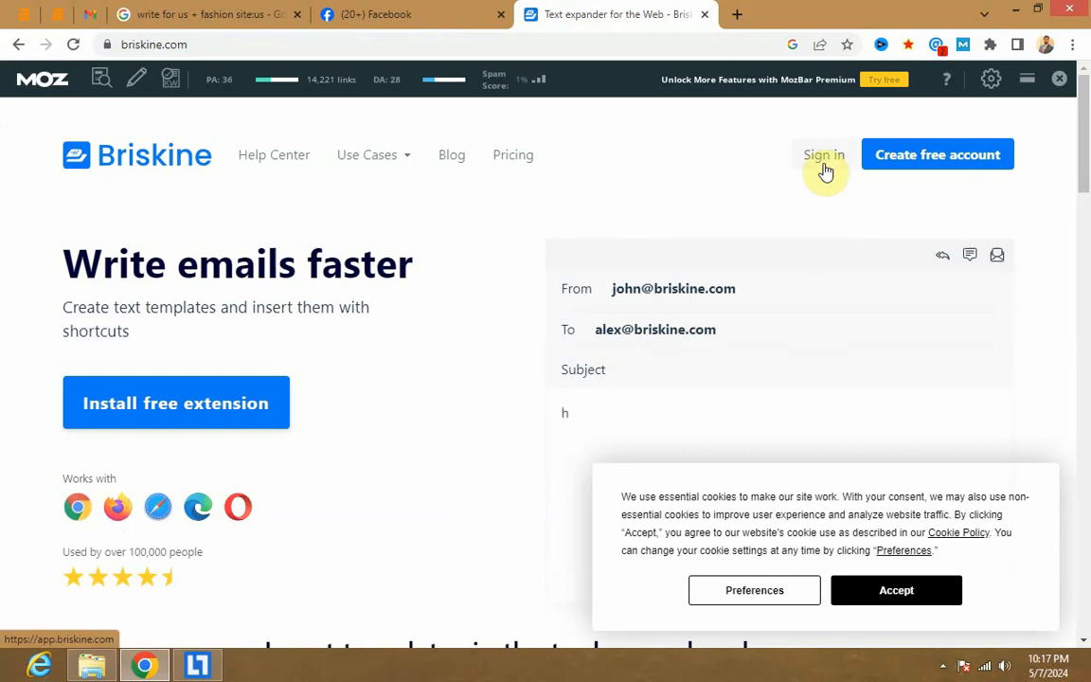
Check the browser's installed extensions, sign in to the Briskine dashboard and look through the list of all saved email templates
{"action": "left_click", "coordinate": [990, 44]}
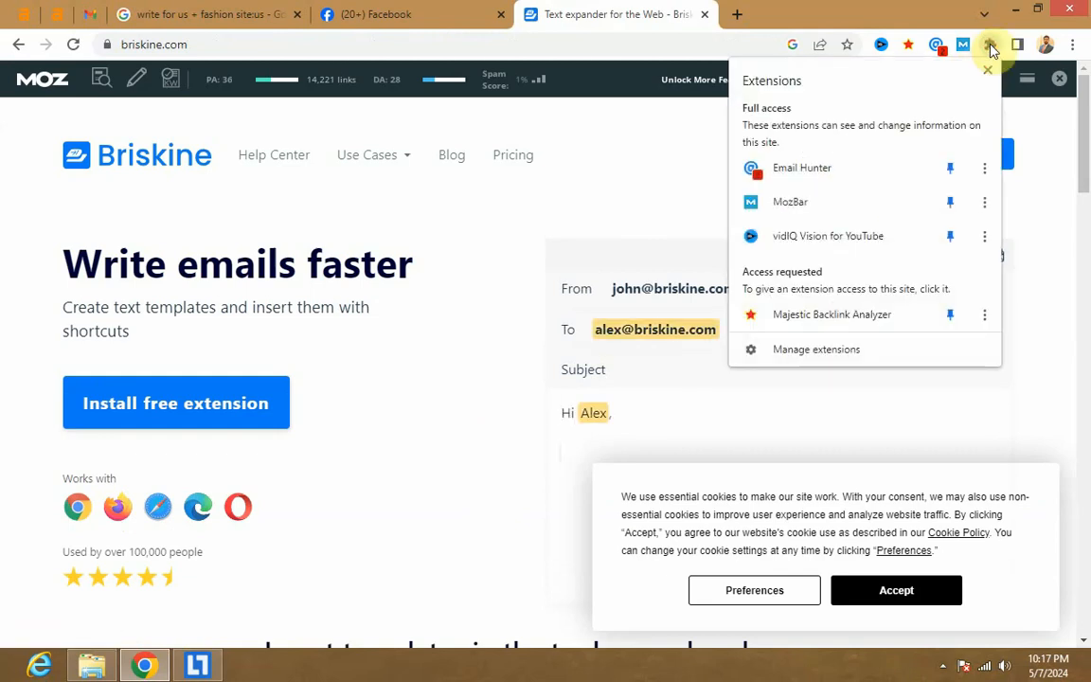
{"action": "left_click", "coordinate": [833, 154]}
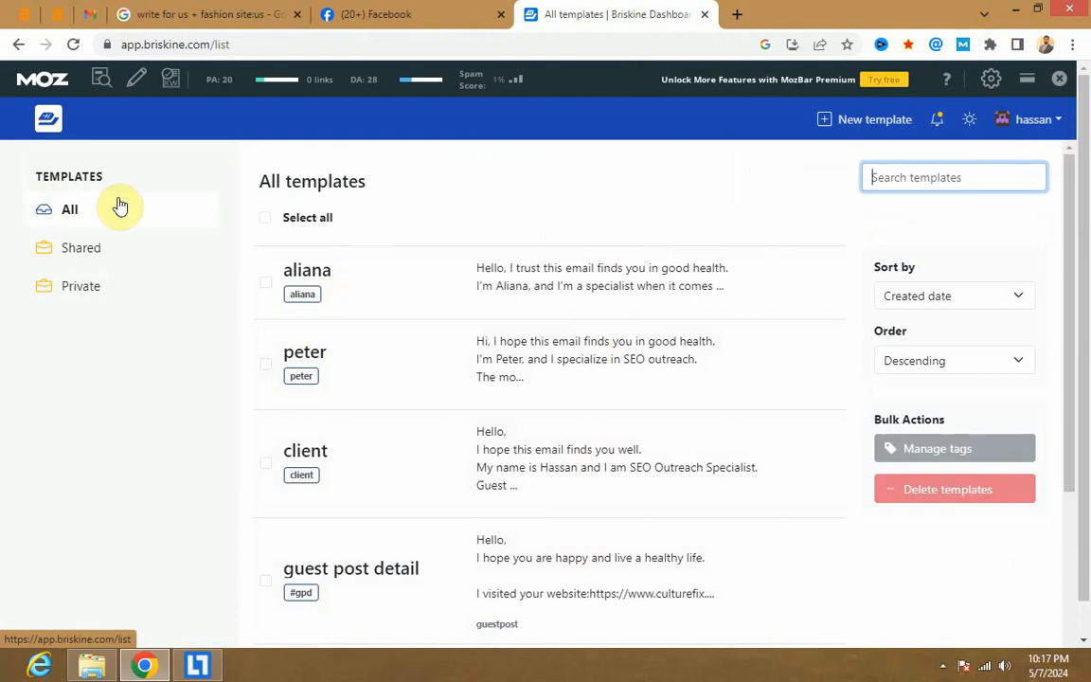
{"action": "scroll", "coordinate": [314, 243], "scroll_direction": "down", "scroll_amount": 1}
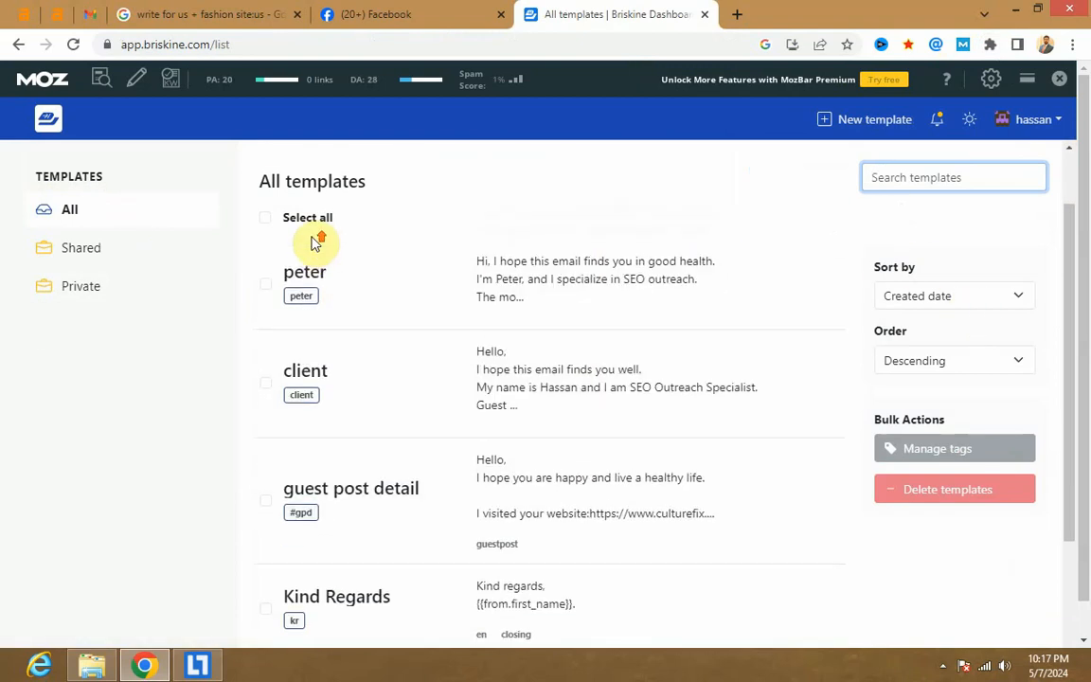
{"action": "scroll", "coordinate": [316, 242], "scroll_direction": "up", "scroll_amount": 1}
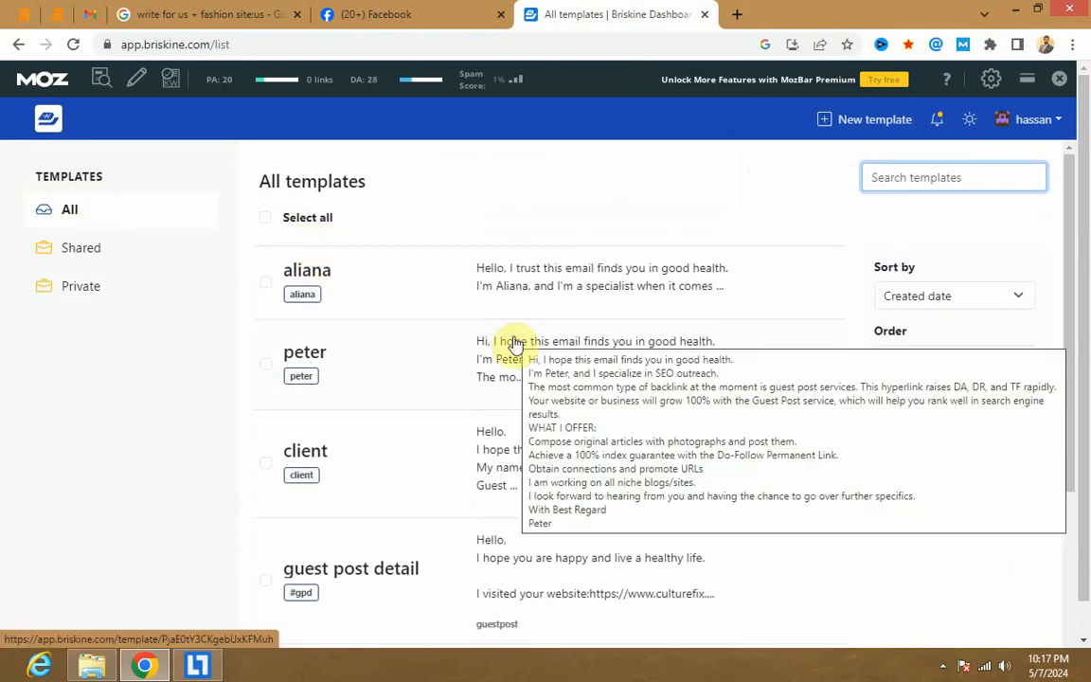
{"action": "scroll", "coordinate": [843, 576], "scroll_direction": "down", "scroll_amount": 3}
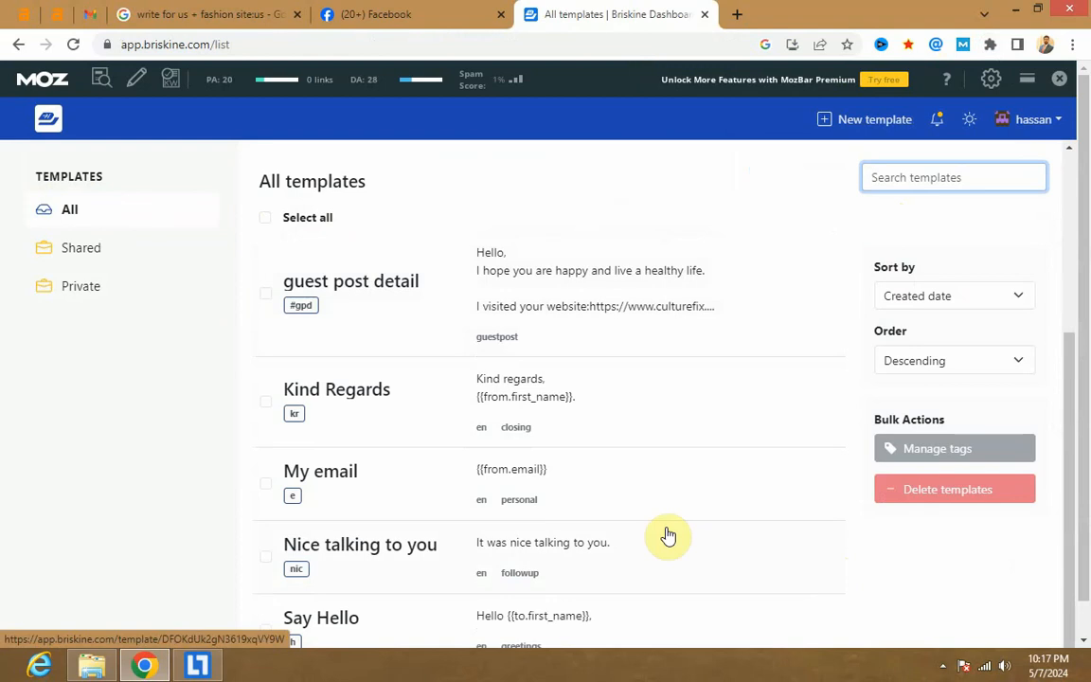
{"action": "scroll", "coordinate": [667, 530], "scroll_direction": "up", "scroll_amount": 3}
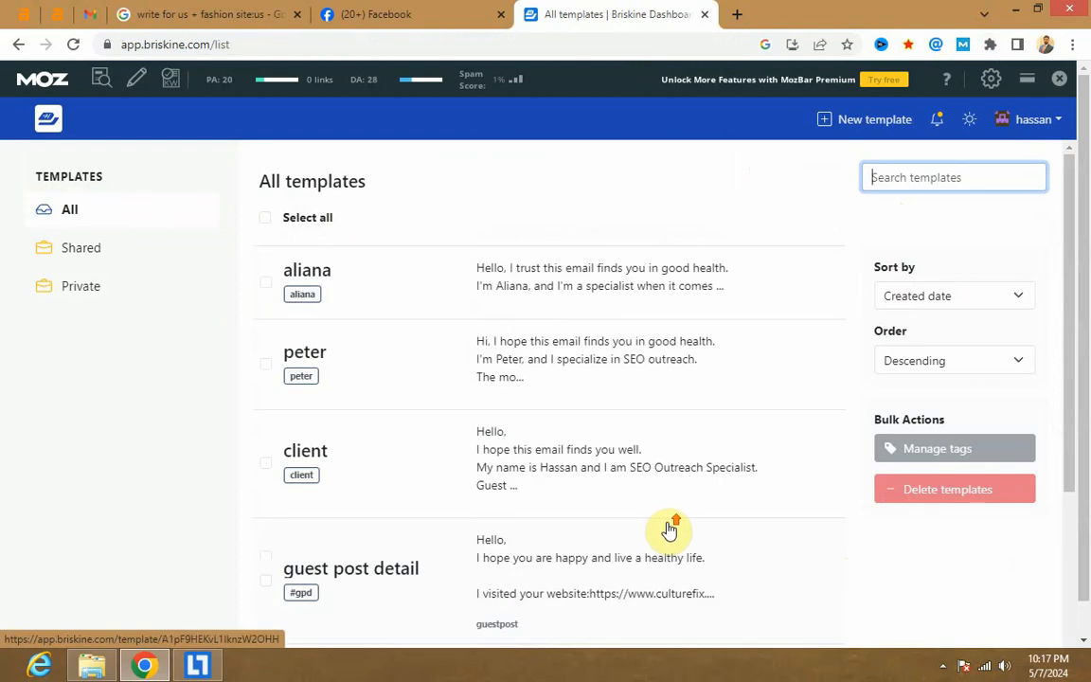
Start a new Briskine template and enter "admin" as its name
{"action": "left_click", "coordinate": [856, 123]}
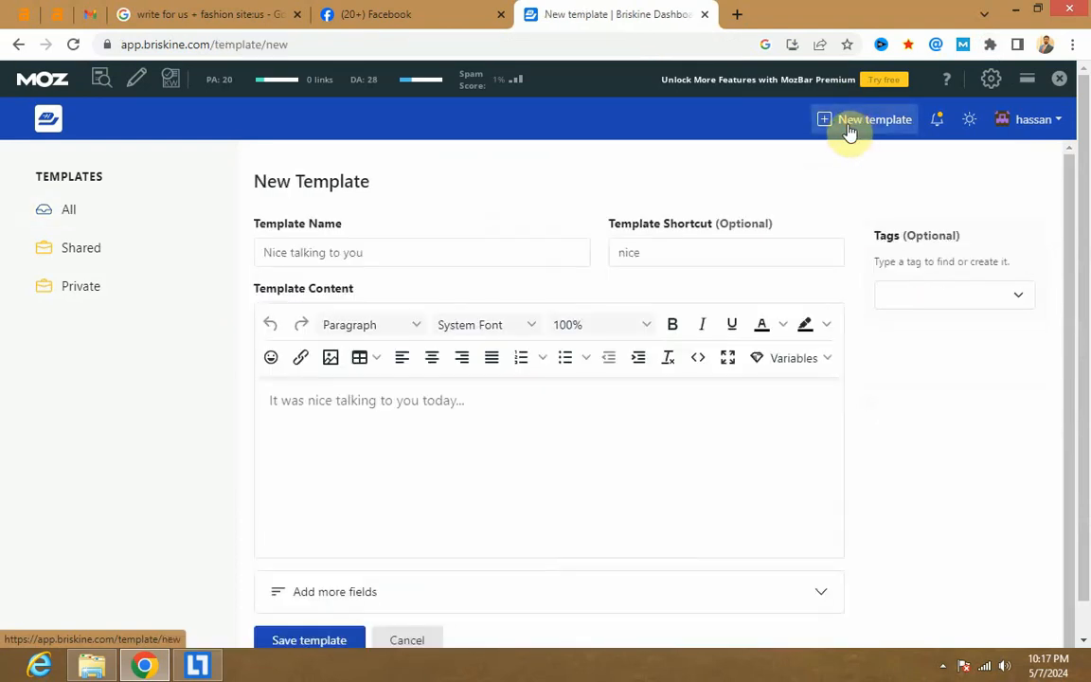
{"action": "left_click", "coordinate": [327, 253]}
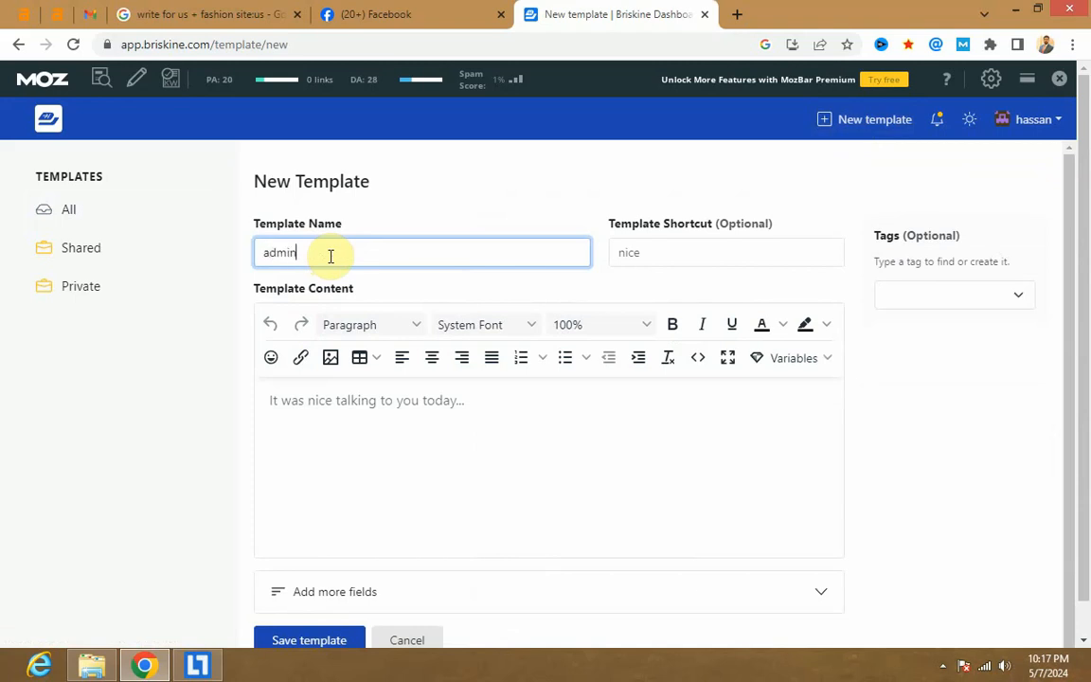
{"action": "left_click", "coordinate": [693, 248]}
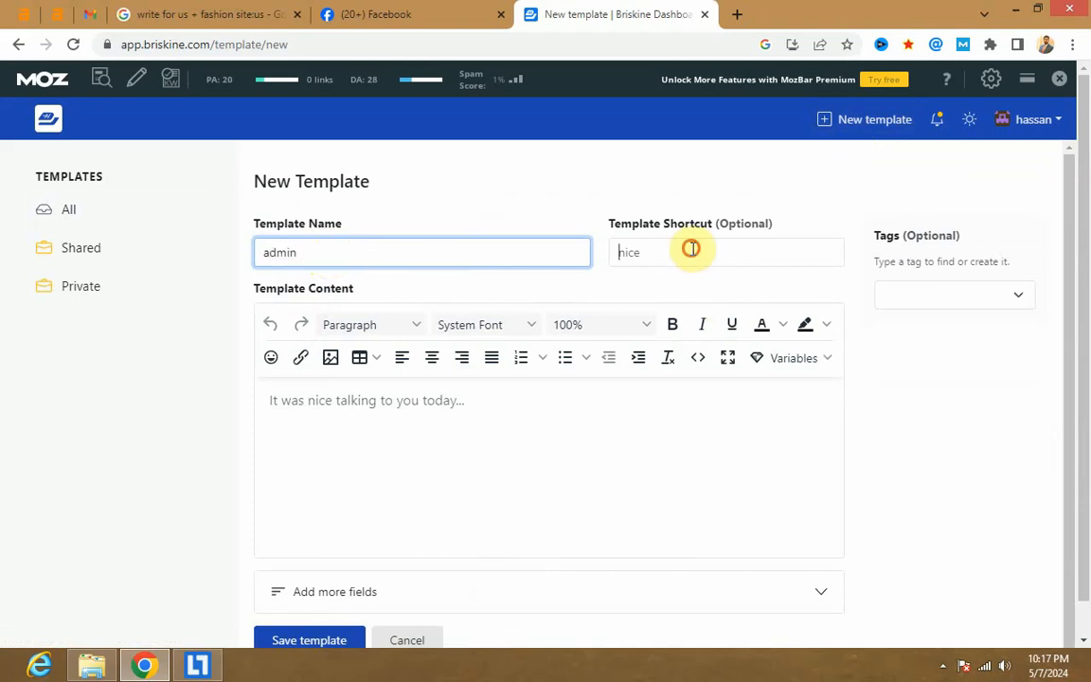
{"action": "left_click", "coordinate": [443, 460]}
Switch back to Gmail and open a previously sent "Guest post submission" inquiry to read its wording beside the new draft
{"action": "left_click", "coordinate": [199, 14]}
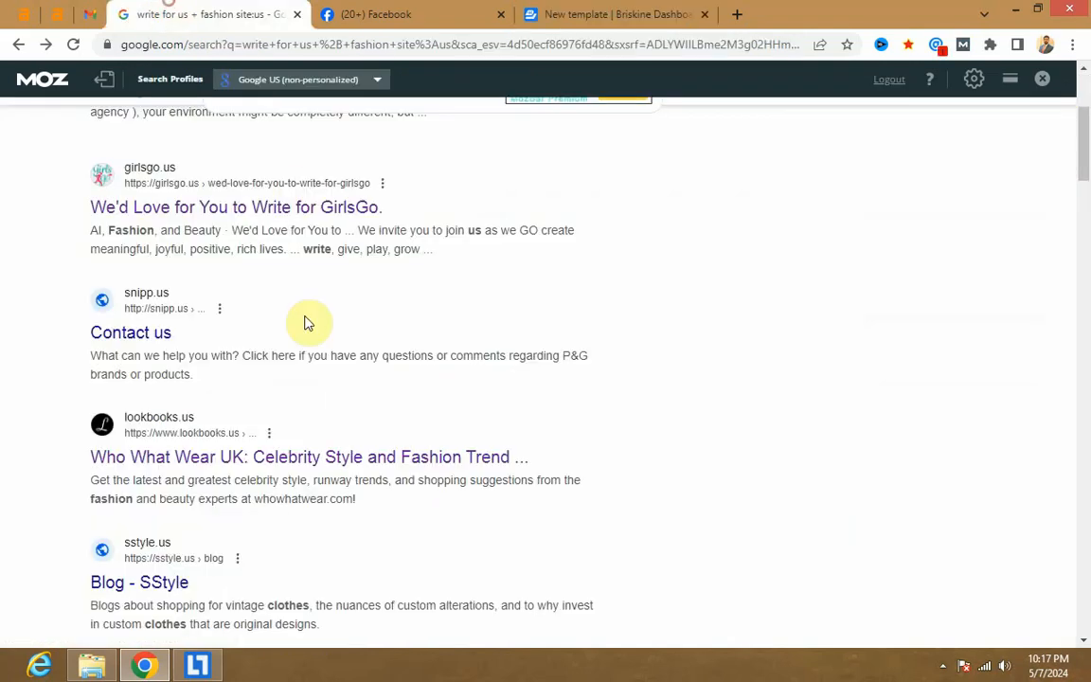
{"action": "left_click", "coordinate": [351, 15]}
{"action": "left_click", "coordinate": [59, 14]}
{"action": "left_click", "coordinate": [87, 14]}
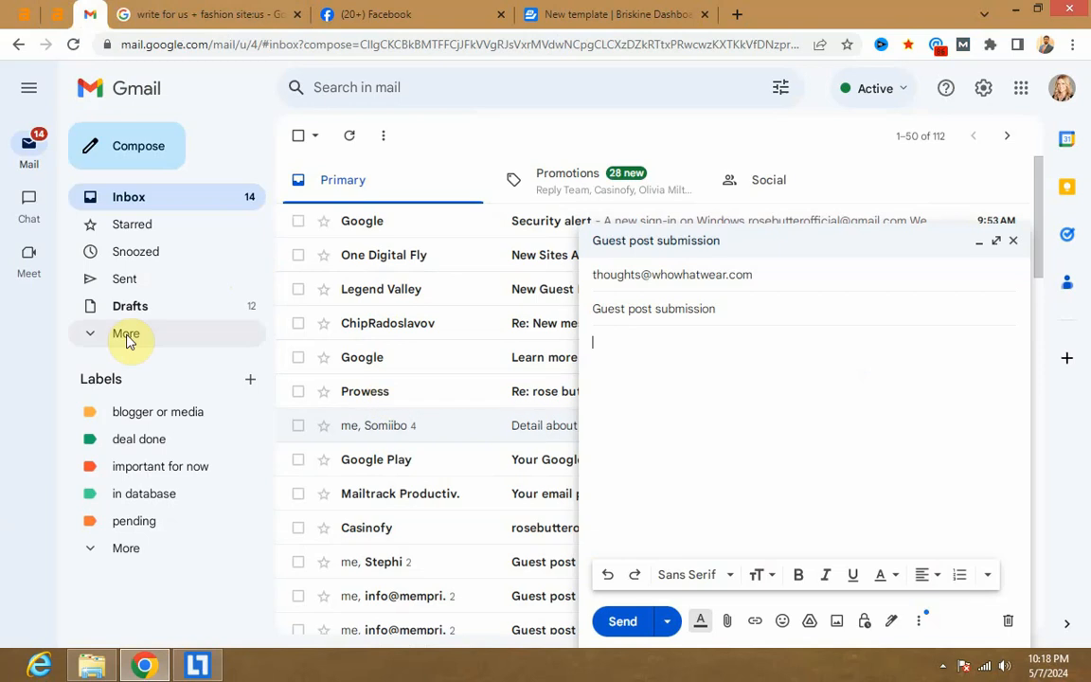
{"action": "left_click", "coordinate": [138, 281]}
{"action": "left_click", "coordinate": [383, 374]}
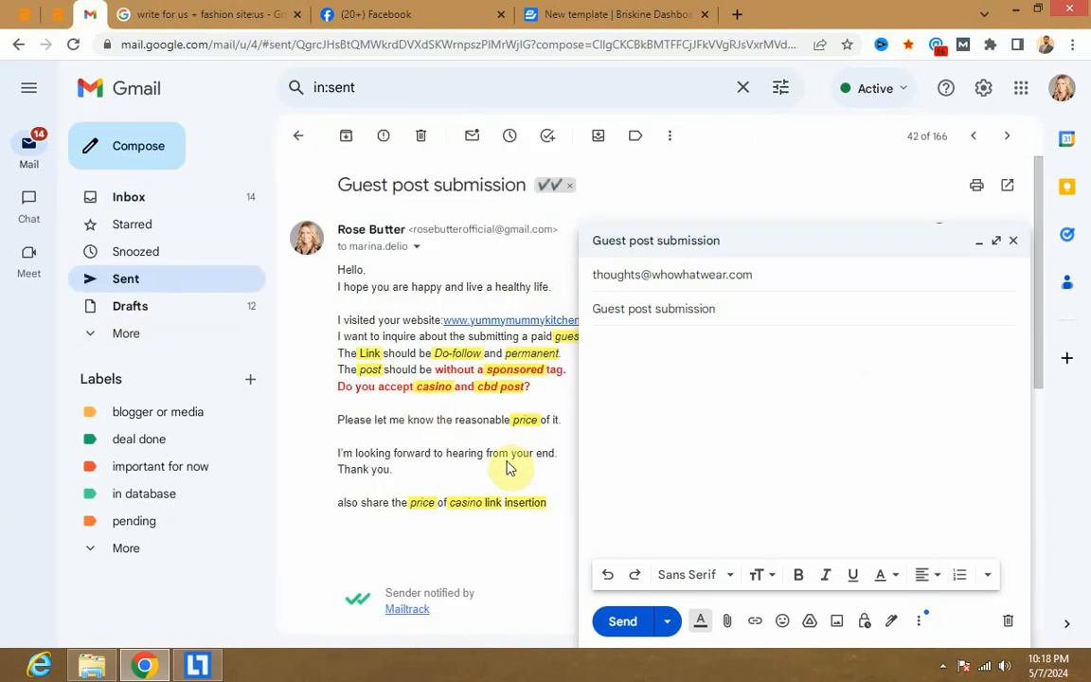
Copy the full body of the sent "Guest post submission" email into the content of the new Briskine template
{"action": "left_click_drag", "start_coordinate": [548, 506], "coordinate": [331, 289]}
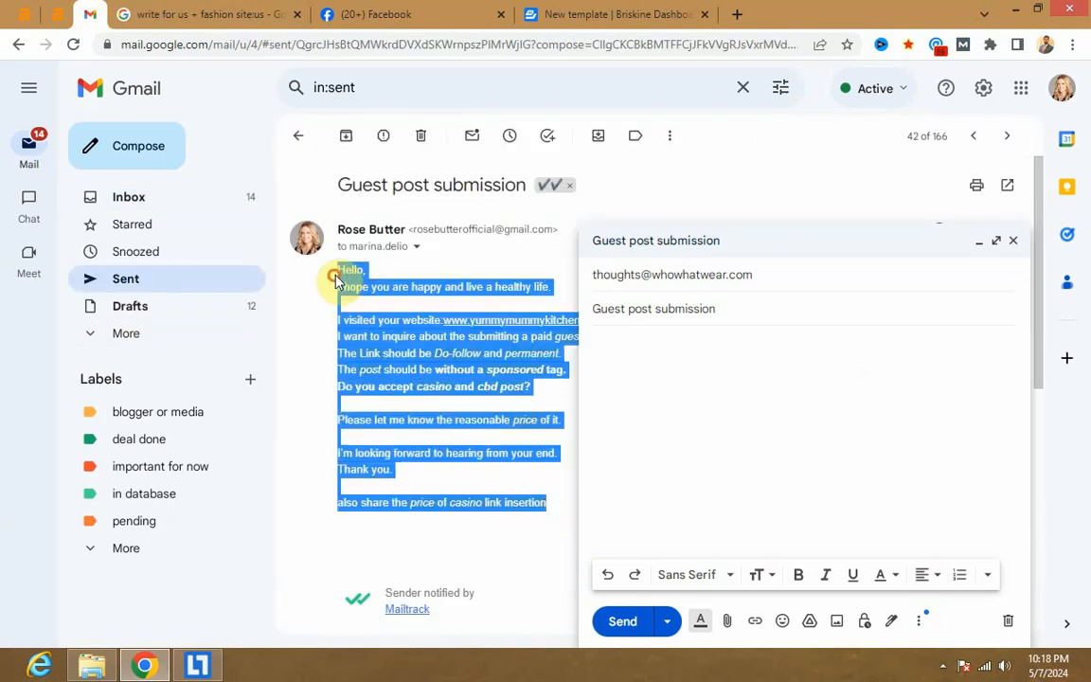
{"action": "left_click", "coordinate": [545, 14]}
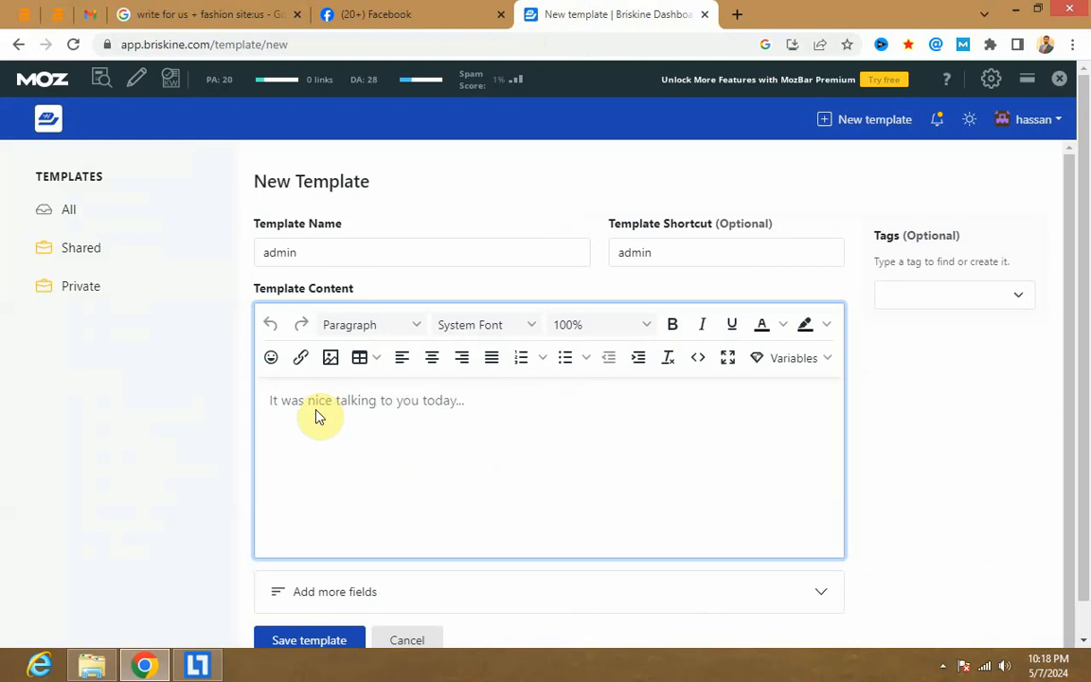
{"action": "type", "text": "Hello, I hope you are happy and live a healthy life.  I visited your website:www.yummymummykitchen.com I want to inquire about the submitting a paid guest post. The Link should be Do-follow and permanent. The post should be without a sponsored tag. Do you accept casino and cbd post?  Please let me know the reasonable price of it.  I'm looking forward to hearing from your end. Thank you.  also share the price of casino link insertion"}
{"action": "scroll", "coordinate": [414, 474], "scroll_direction": "down", "scroll_amount": 1}
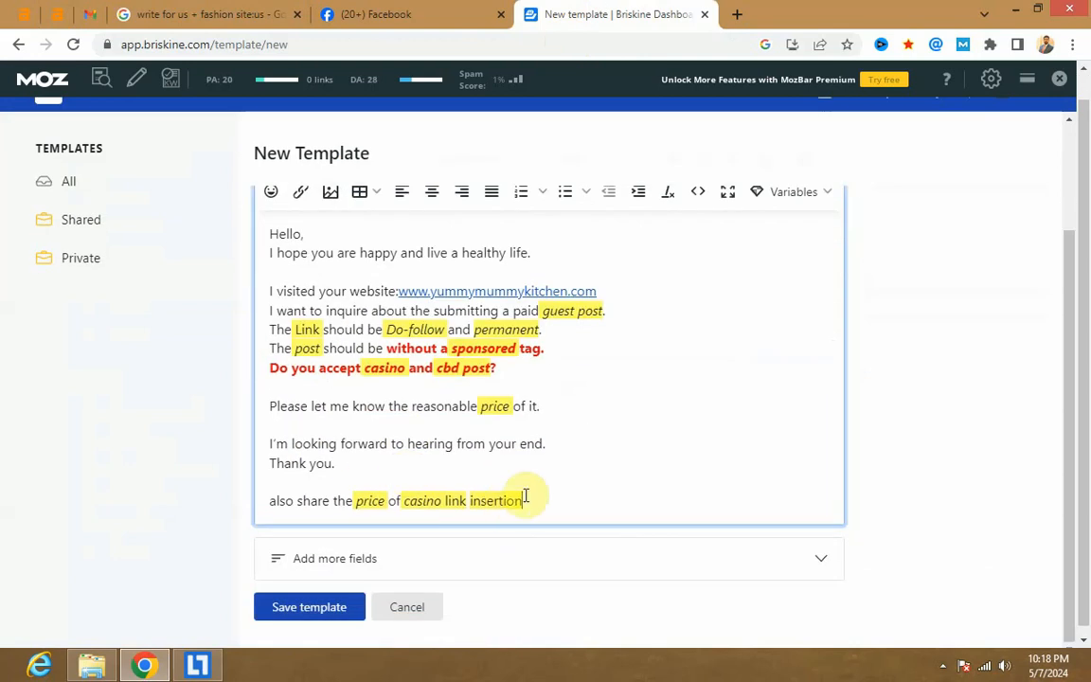
Delete the closing line about the casino link insertion price and the website address after "I visited your website:"
{"action": "left_click_drag", "start_coordinate": [524, 498], "coordinate": [331, 486]}
{"action": "key", "text": "BackSpace"}
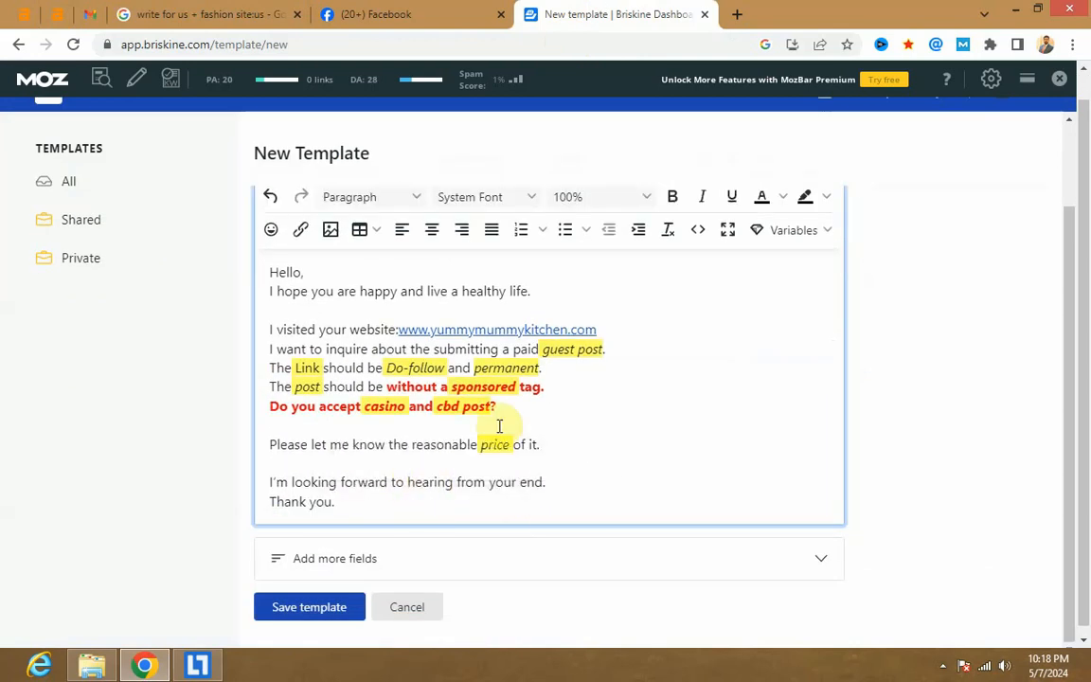
{"action": "left_click_drag", "start_coordinate": [601, 329], "coordinate": [402, 329]}
{"action": "key", "text": "BackSpace"}
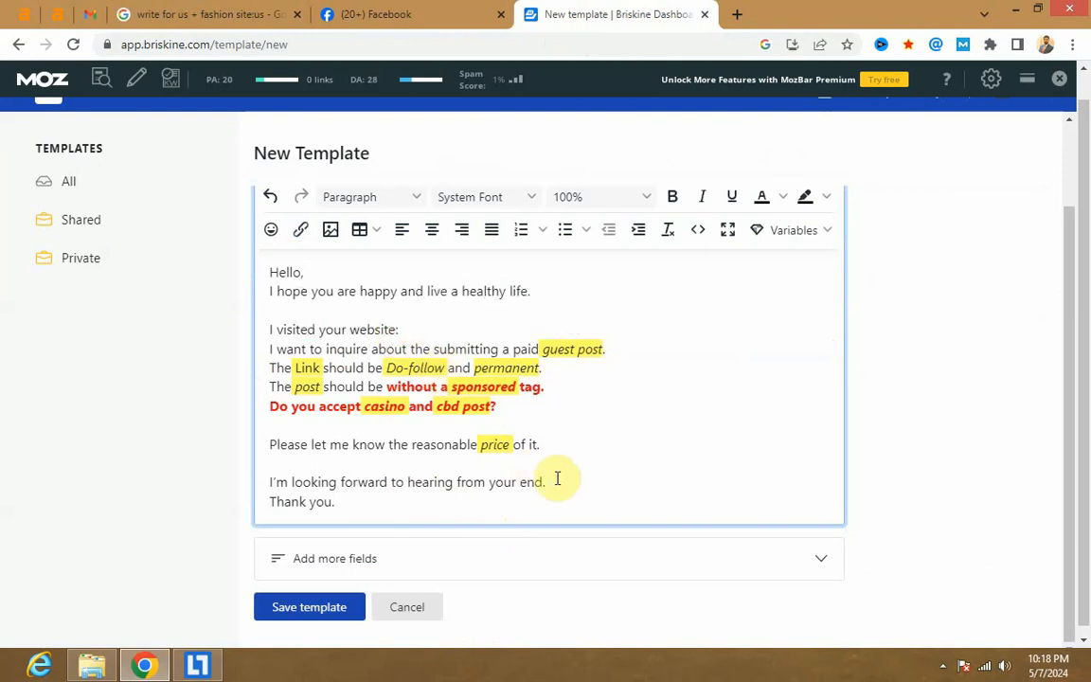
Try to remove the yellow highlight from the lines "The Link should be" through "Please let me know the reasonable price of it."
{"action": "left_click_drag", "start_coordinate": [560, 448], "coordinate": [244, 366]}
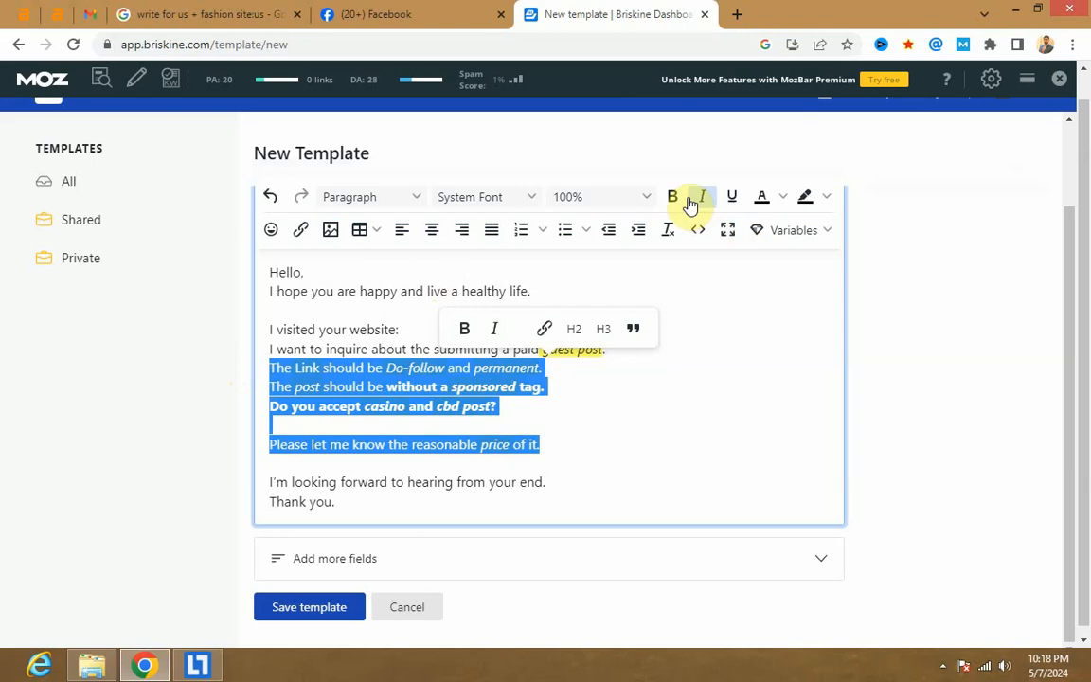
{"action": "left_click", "coordinate": [825, 204]}
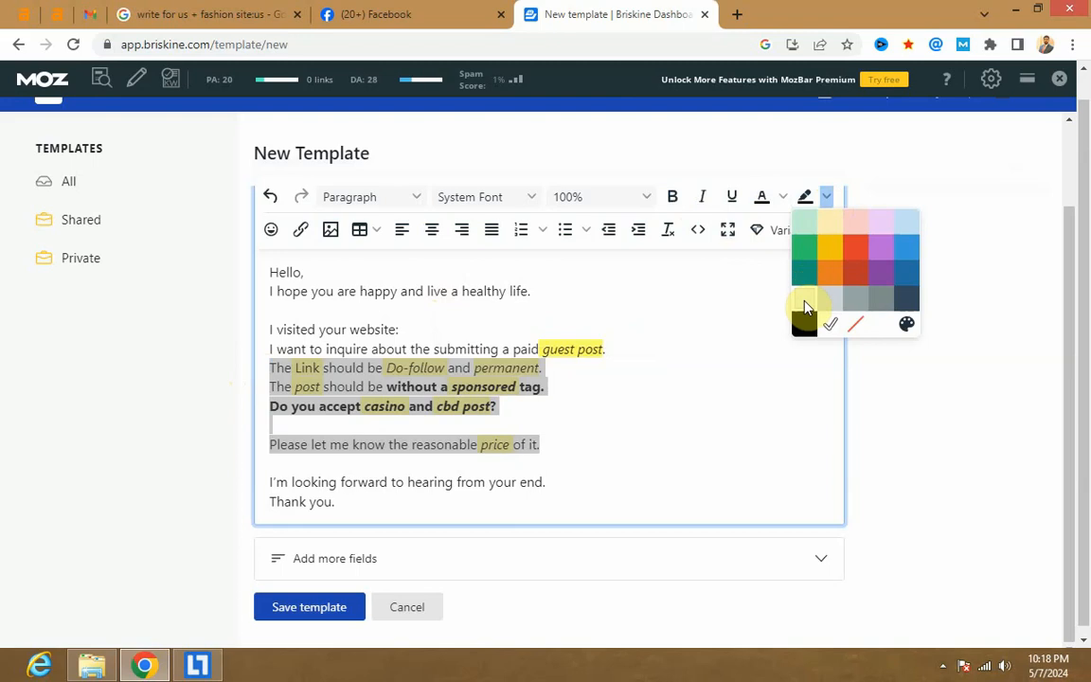
{"action": "left_click", "coordinate": [653, 406]}
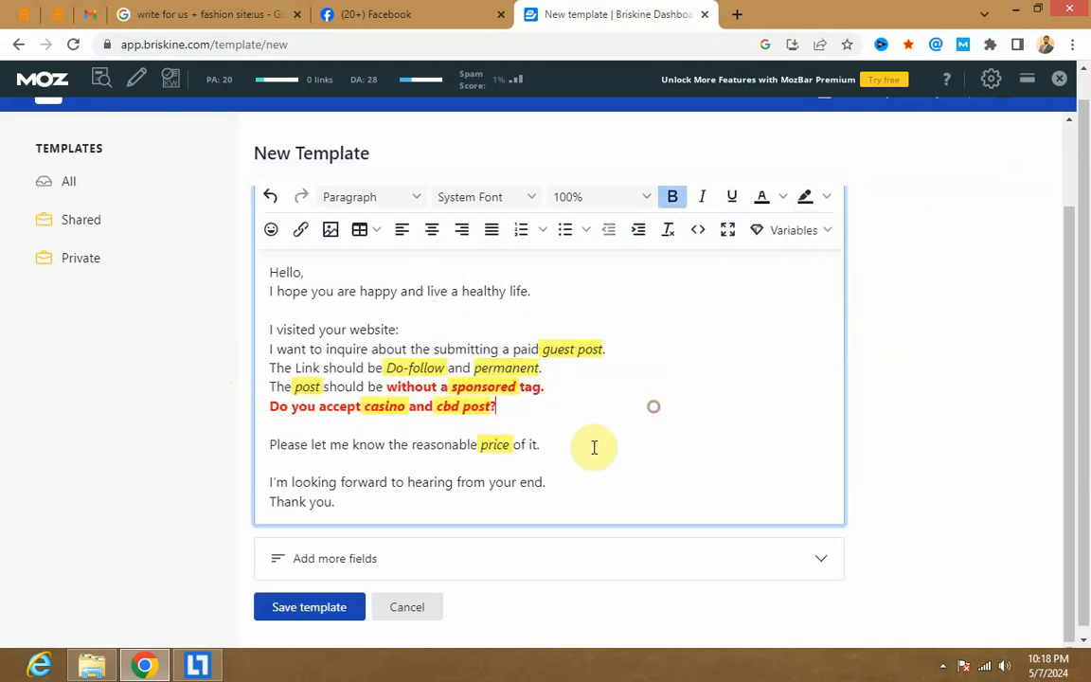
{"action": "left_click", "coordinate": [607, 467]}
{"action": "left_click", "coordinate": [360, 509]}
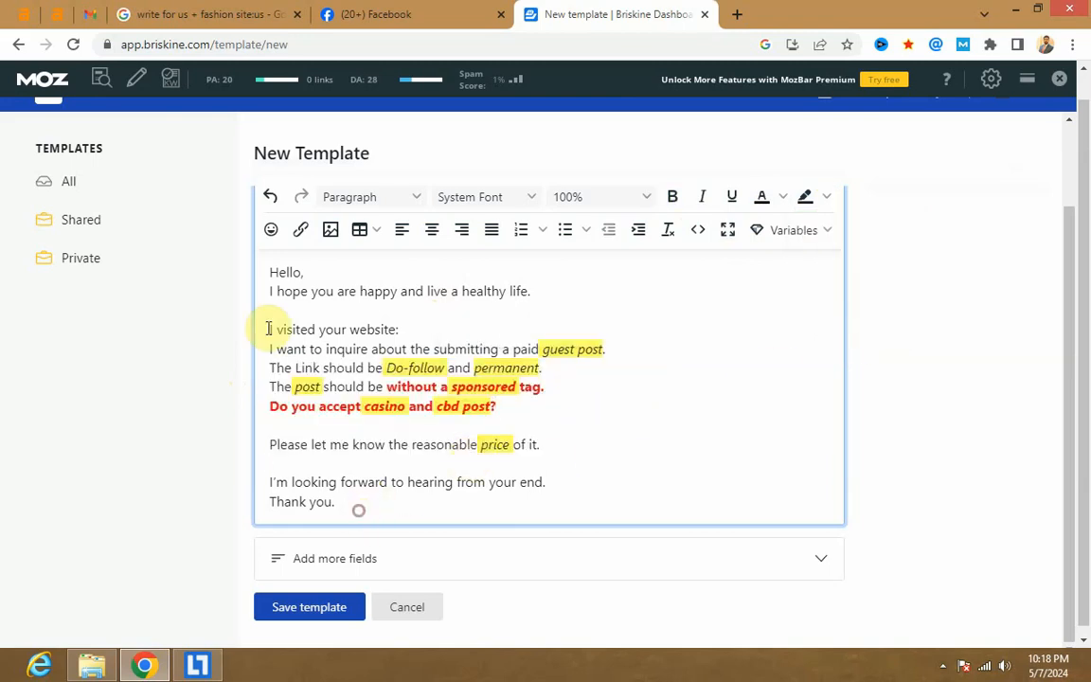
Set the text colour of the entire template message to black
{"action": "left_click_drag", "start_coordinate": [355, 507], "coordinate": [236, 231]}
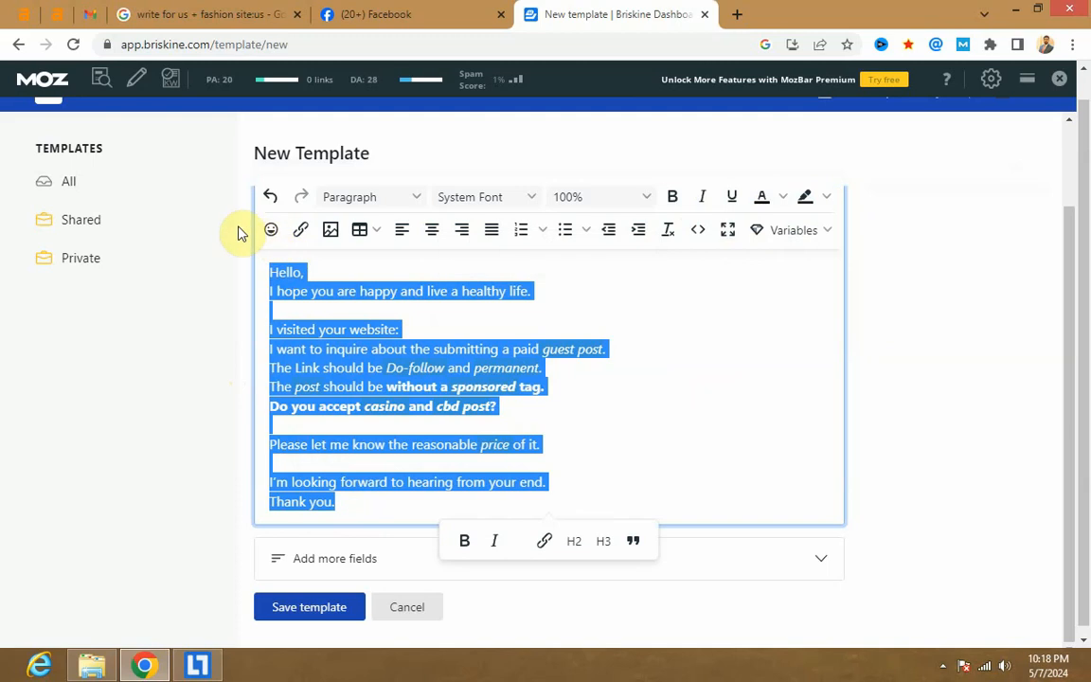
{"action": "left_click", "coordinate": [780, 196]}
{"action": "left_click", "coordinate": [805, 333]}
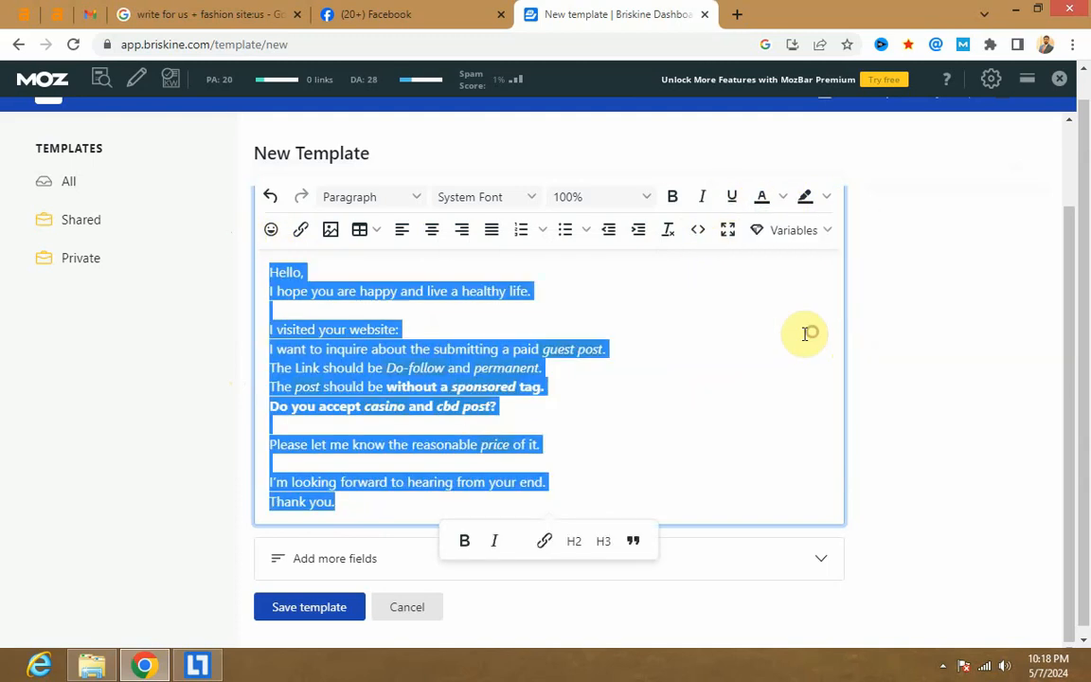
{"action": "left_click", "coordinate": [659, 435]}
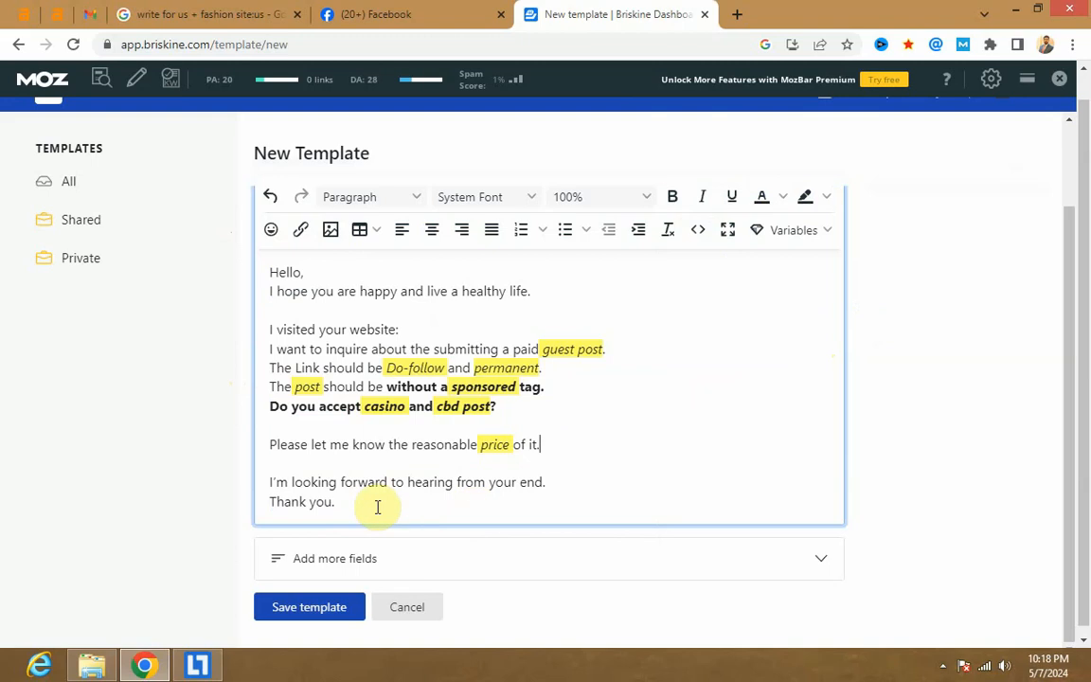
Try to remove the yellow highlight from the words "guest post" in the template message
{"action": "left_click_drag", "start_coordinate": [376, 505], "coordinate": [254, 300]}
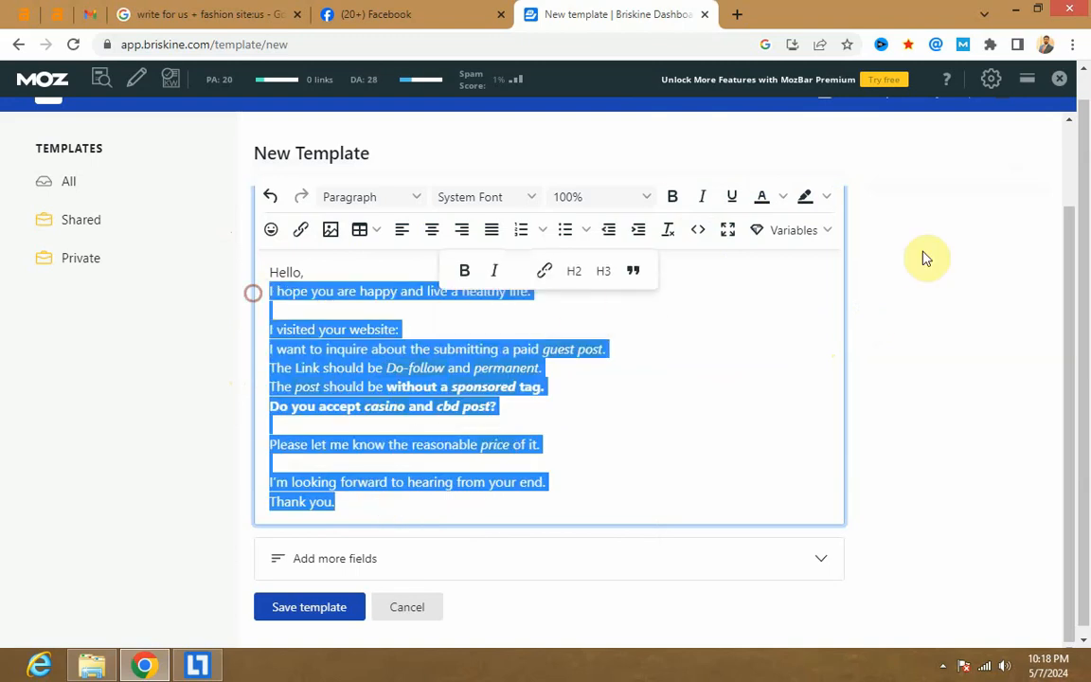
{"action": "left_click", "coordinate": [783, 198]}
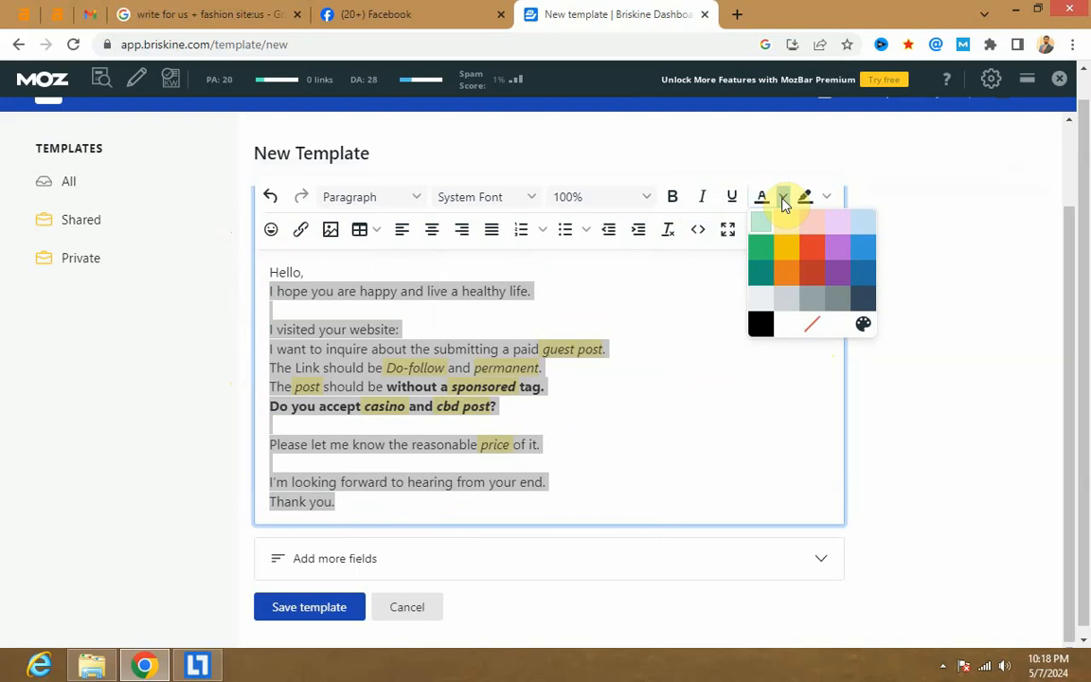
{"action": "left_click", "coordinate": [783, 201]}
{"action": "left_click", "coordinate": [565, 349]}
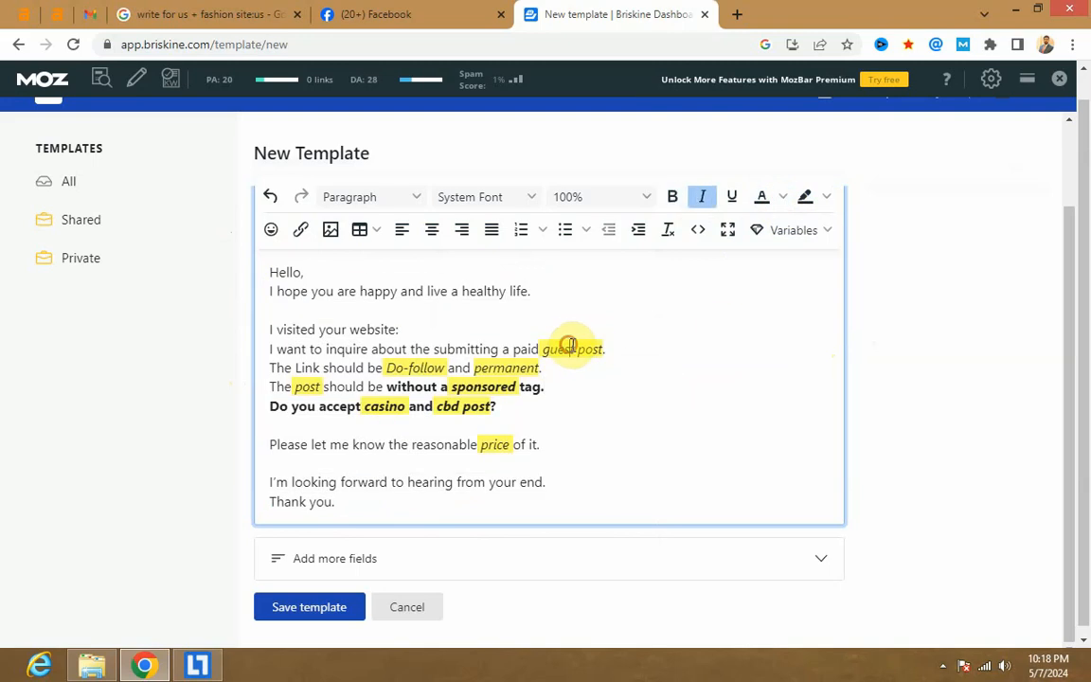
{"action": "left_click", "coordinate": [611, 350]}
{"action": "left_click_drag", "start_coordinate": [574, 351], "coordinate": [542, 352]}
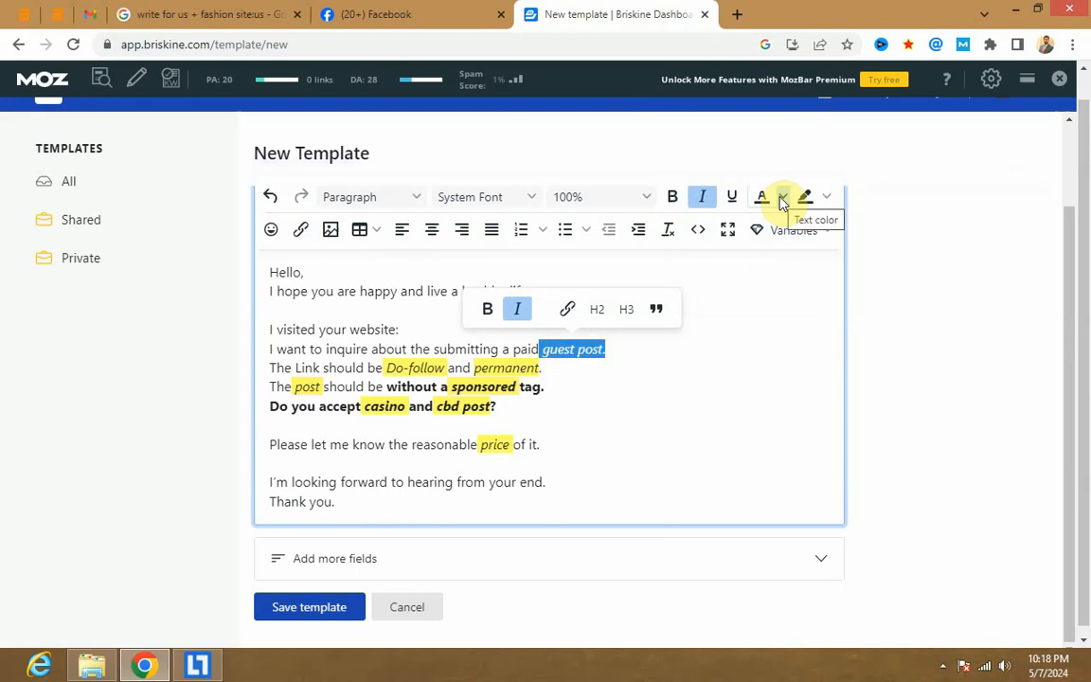
{"action": "left_click", "coordinate": [826, 197]}
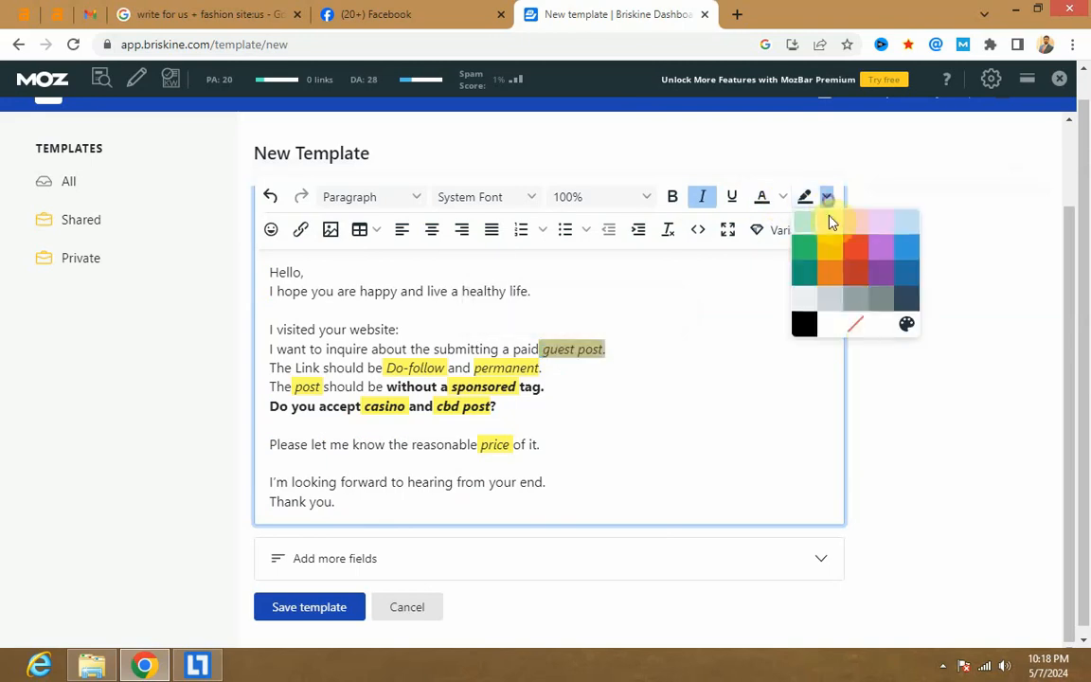
{"action": "left_click", "coordinate": [862, 322]}
{"action": "left_click", "coordinate": [673, 380]}
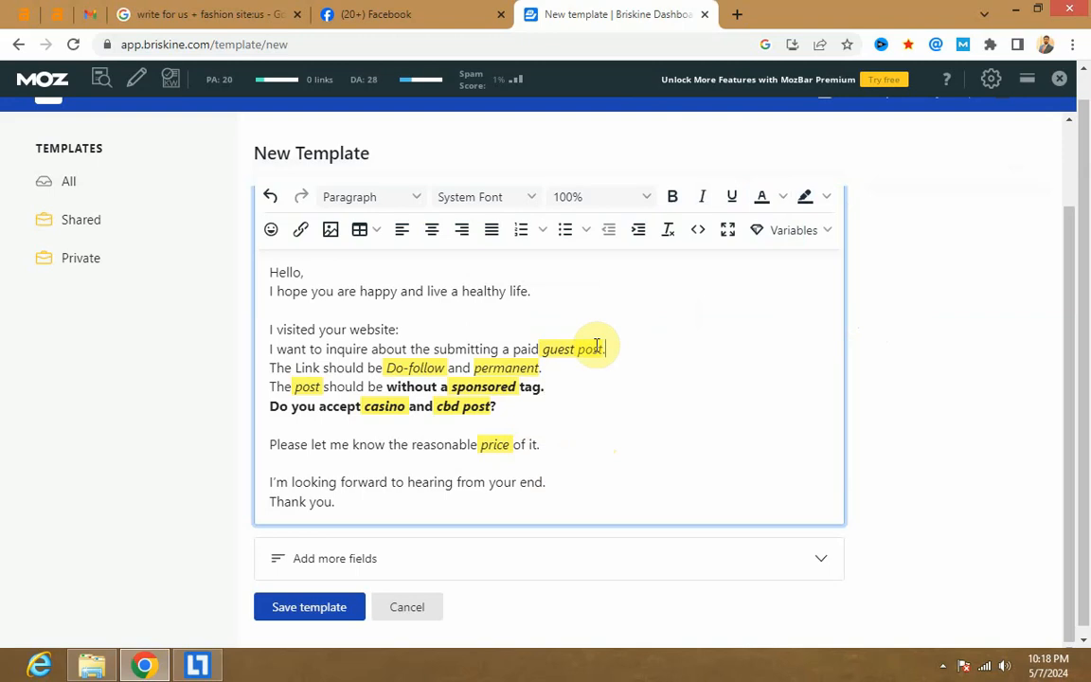
Check the text colour options for the words "guest post" and undo the last formatting change
{"action": "left_click_drag", "start_coordinate": [394, 504], "coordinate": [246, 263]}
{"action": "left_click", "coordinate": [606, 409]}
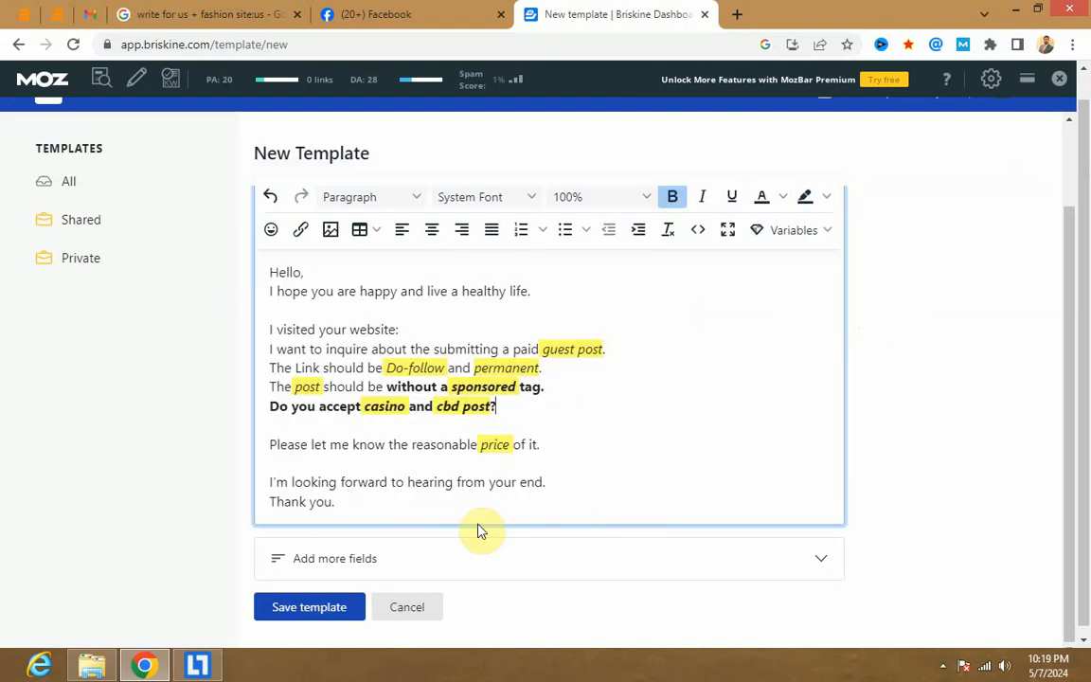
{"action": "left_click_drag", "start_coordinate": [611, 351], "coordinate": [542, 350]}
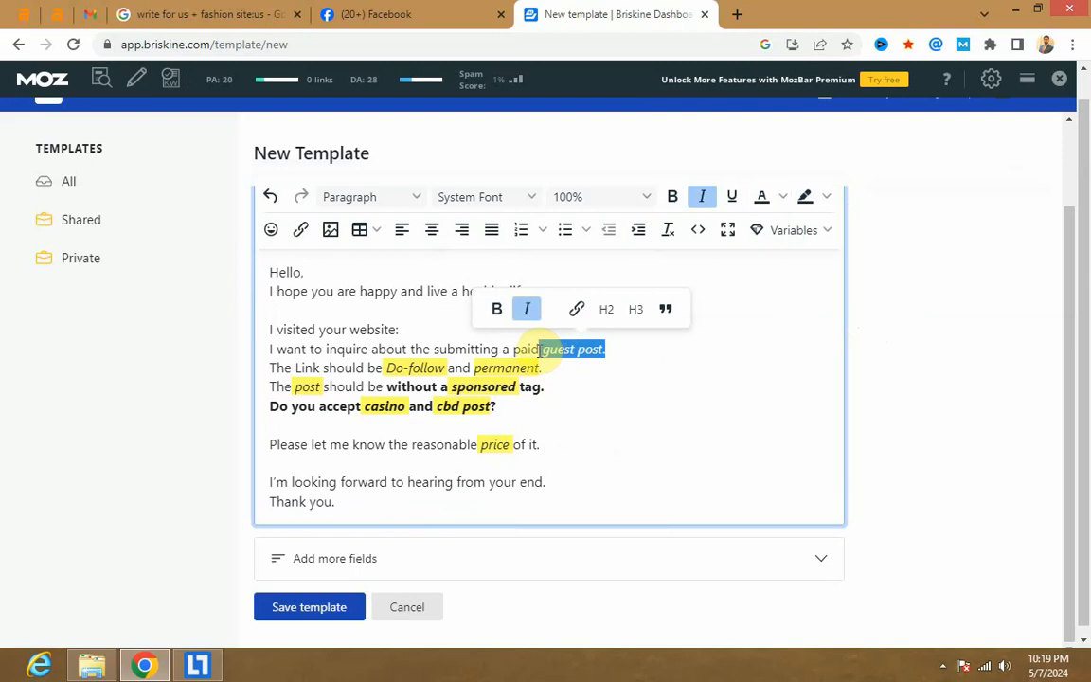
{"action": "left_click", "coordinate": [784, 199]}
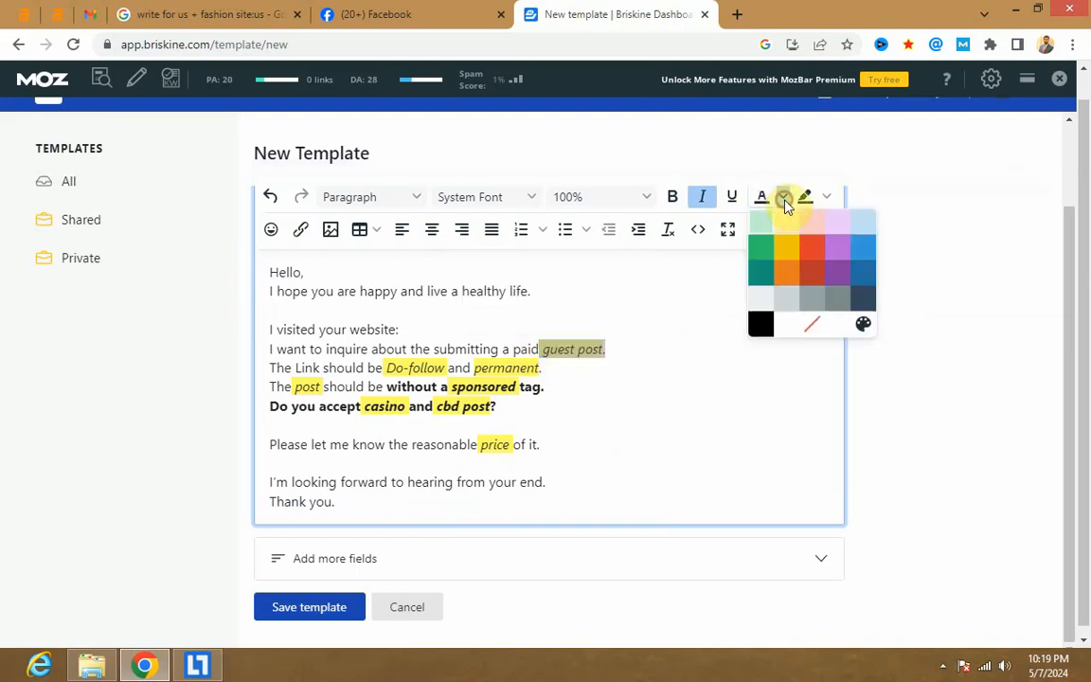
{"action": "left_click", "coordinate": [643, 392]}
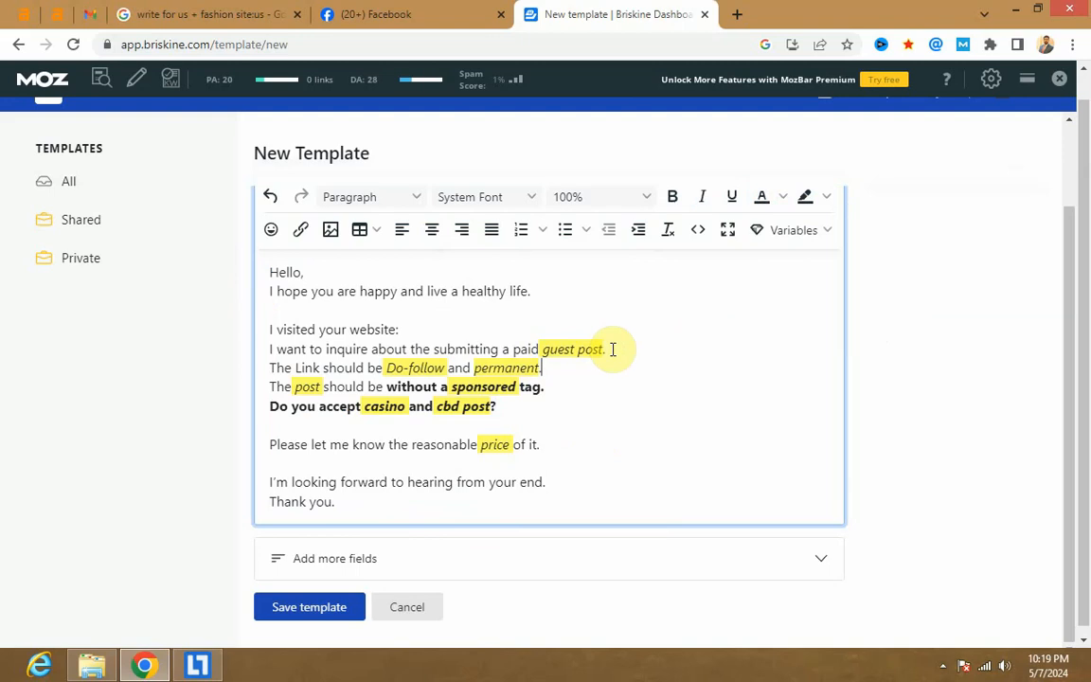
{"action": "key", "text": "ctrl+z"}
{"action": "left_click", "coordinate": [626, 414]}
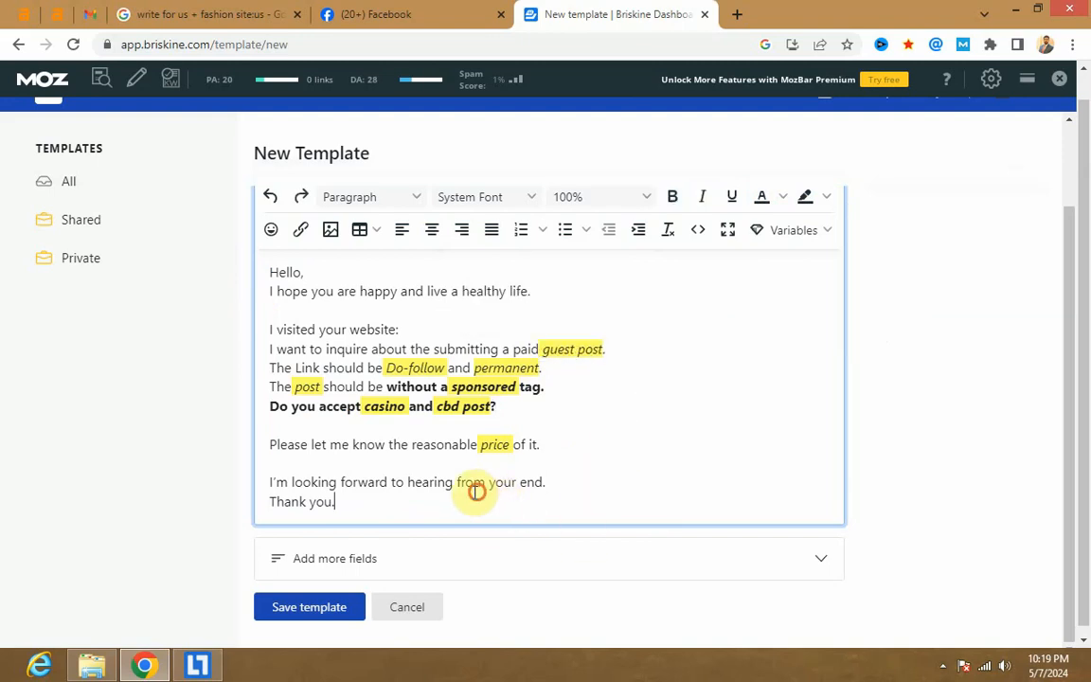
{"action": "left_click_drag", "start_coordinate": [476, 492], "coordinate": [243, 281]}
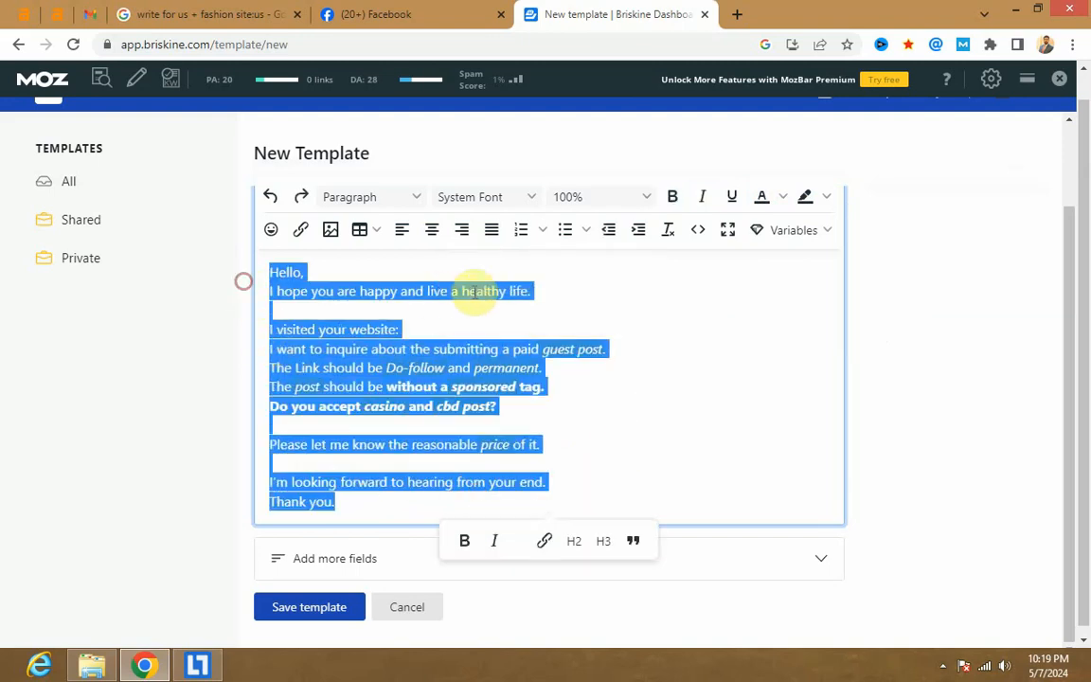
{"action": "left_click", "coordinate": [620, 360]}
{"action": "left_click_drag", "start_coordinate": [538, 350], "coordinate": [588, 354]}
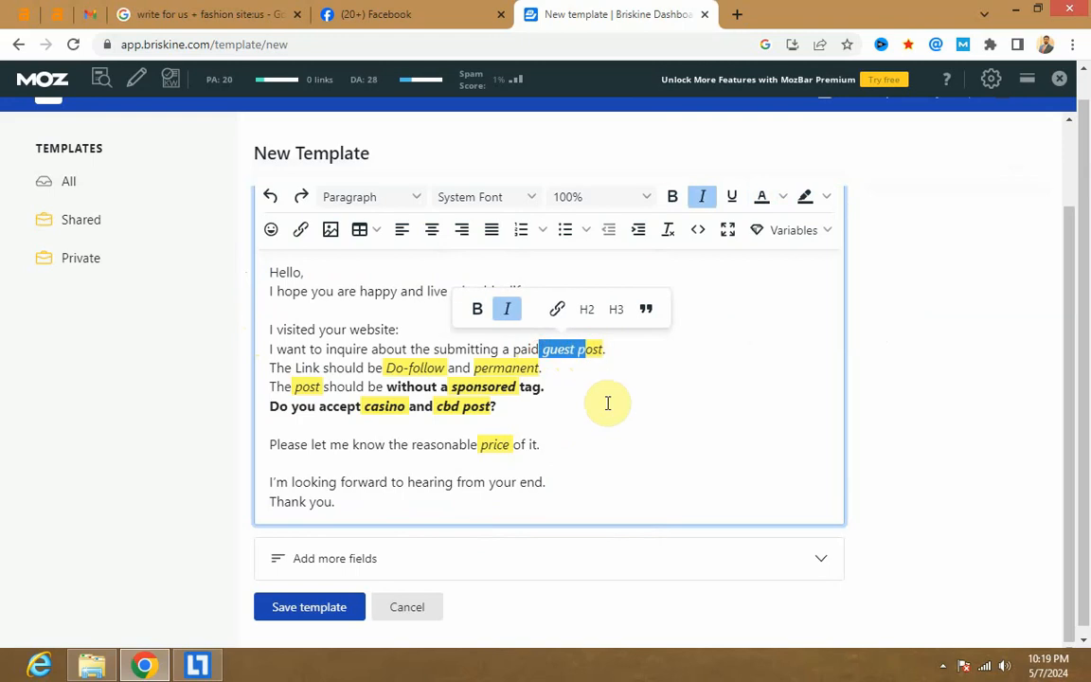
{"action": "left_click", "coordinate": [597, 415]}
Colour the line "Do you accept casino and cbd post?" red
{"action": "left_click_drag", "start_coordinate": [504, 405], "coordinate": [263, 407]}
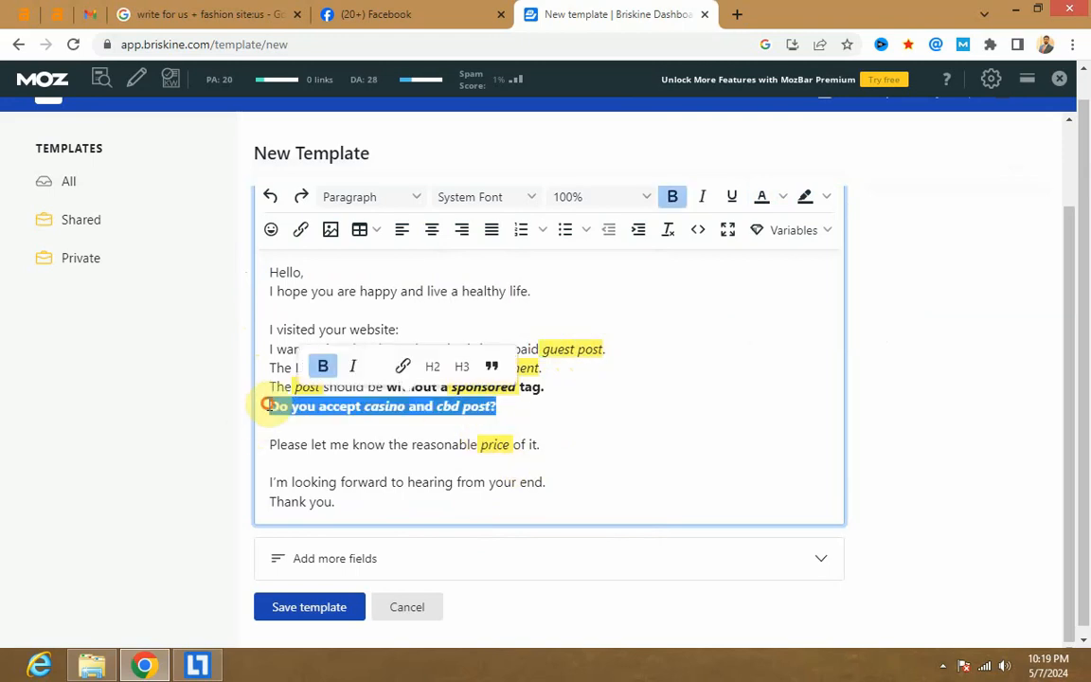
{"action": "left_click", "coordinate": [782, 197]}
{"action": "left_click", "coordinate": [813, 251]}
{"action": "left_click", "coordinate": [658, 423]}
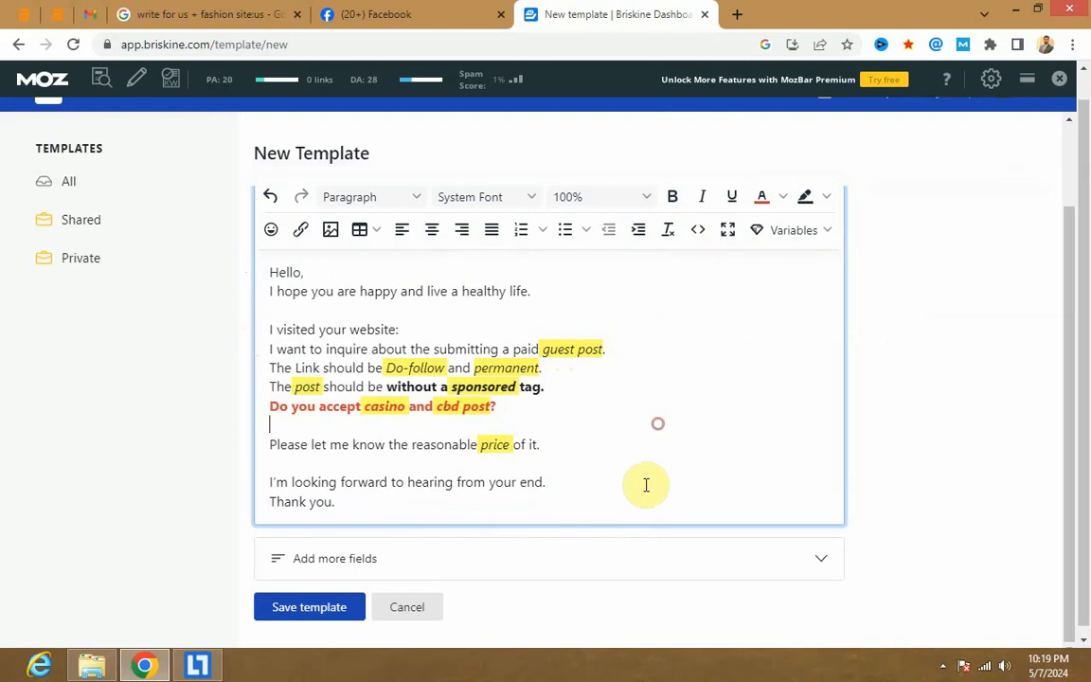
Review the "admin" template's name, shortcut and message, and save the template
{"action": "left_click", "coordinate": [373, 502]}
{"action": "scroll", "coordinate": [474, 375], "scroll_direction": "up", "scroll_amount": 2}
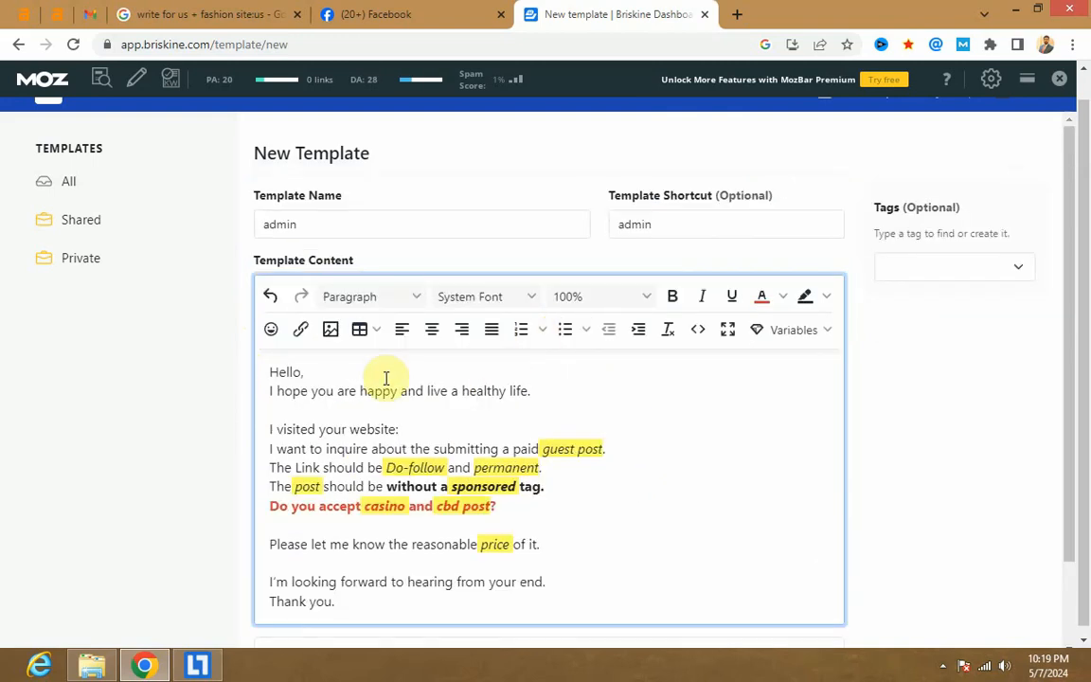
{"action": "scroll", "coordinate": [318, 592], "scroll_direction": "down", "scroll_amount": 2}
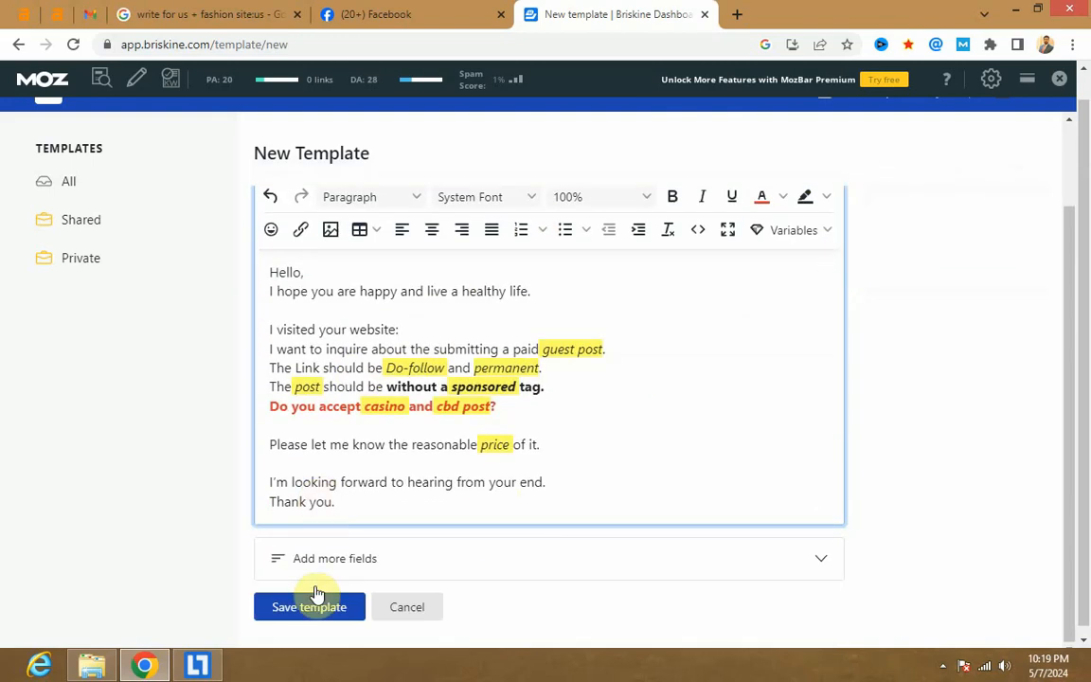
{"action": "scroll", "coordinate": [435, 402], "scroll_direction": "up", "scroll_amount": 2}
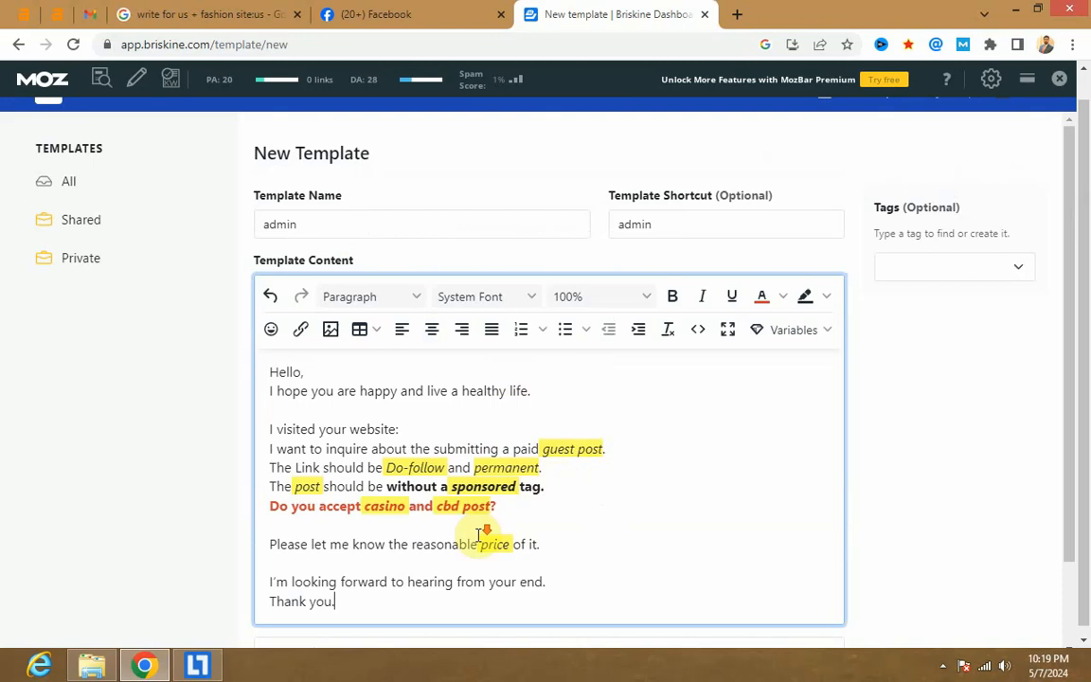
{"action": "scroll", "coordinate": [482, 531], "scroll_direction": "down", "scroll_amount": 2}
{"action": "left_click", "coordinate": [287, 621]}
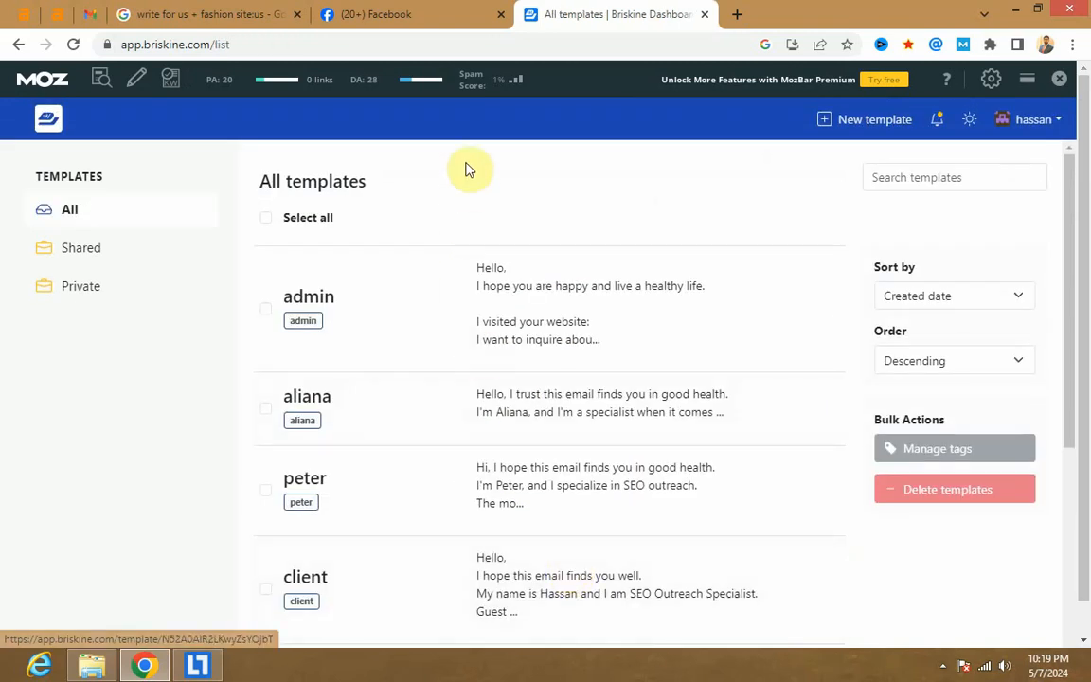
Check the browser's extension list from the Google results page and return to the Briskine template list
{"action": "left_click", "coordinate": [426, 9]}
{"action": "left_click", "coordinate": [64, 10]}
{"action": "left_click", "coordinate": [168, 12]}
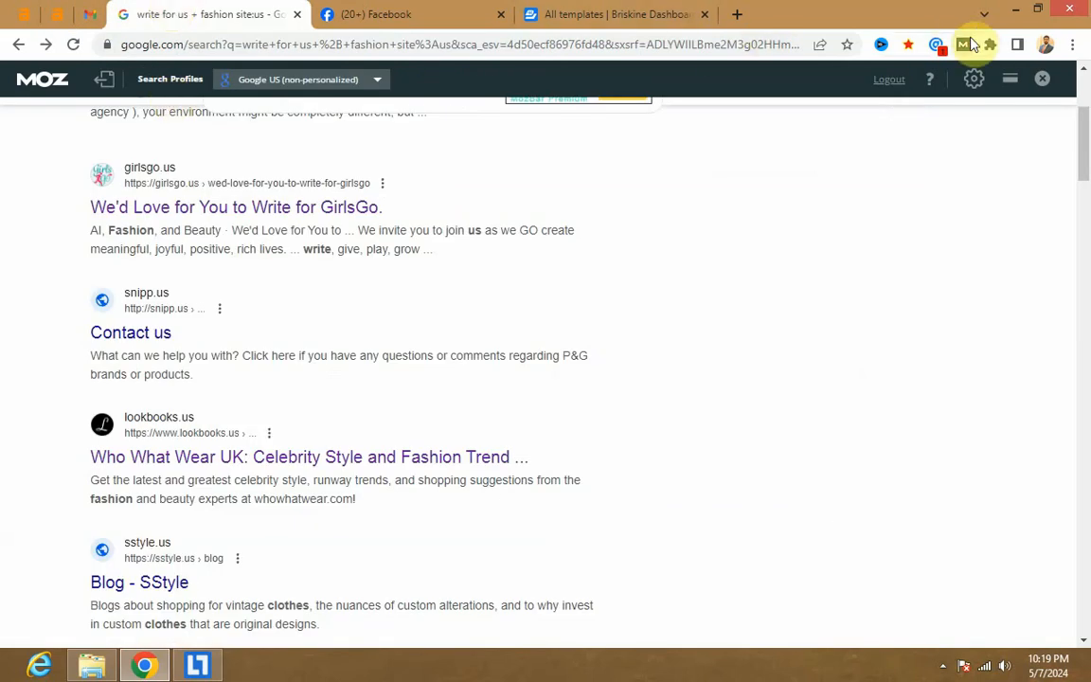
{"action": "left_click", "coordinate": [988, 48]}
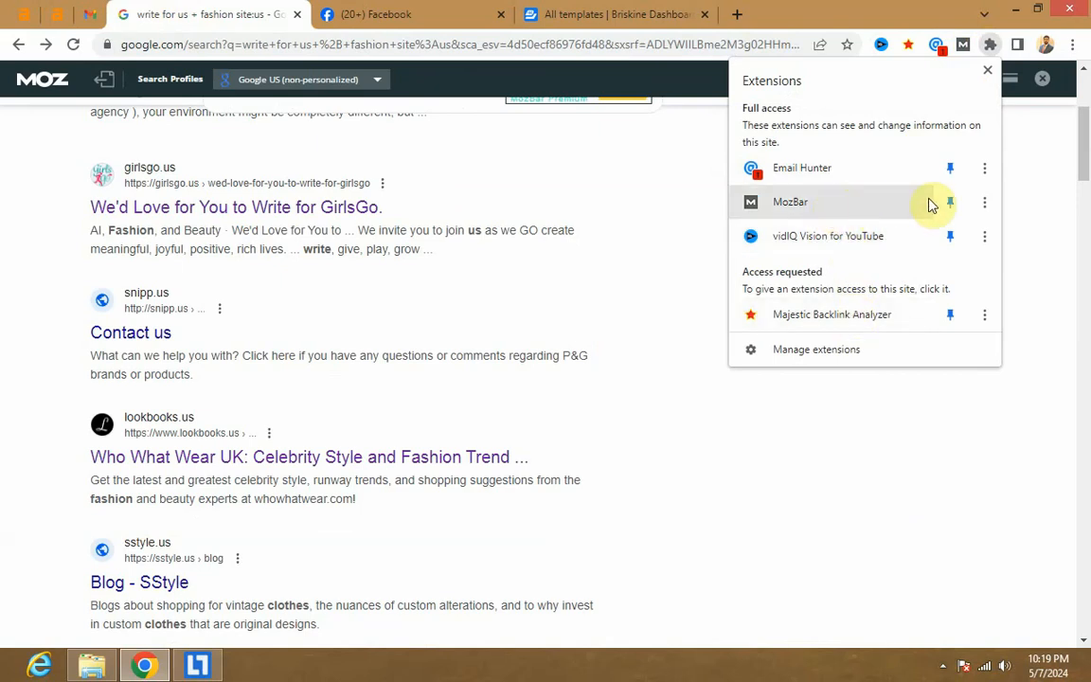
{"action": "left_click", "coordinate": [1020, 221]}
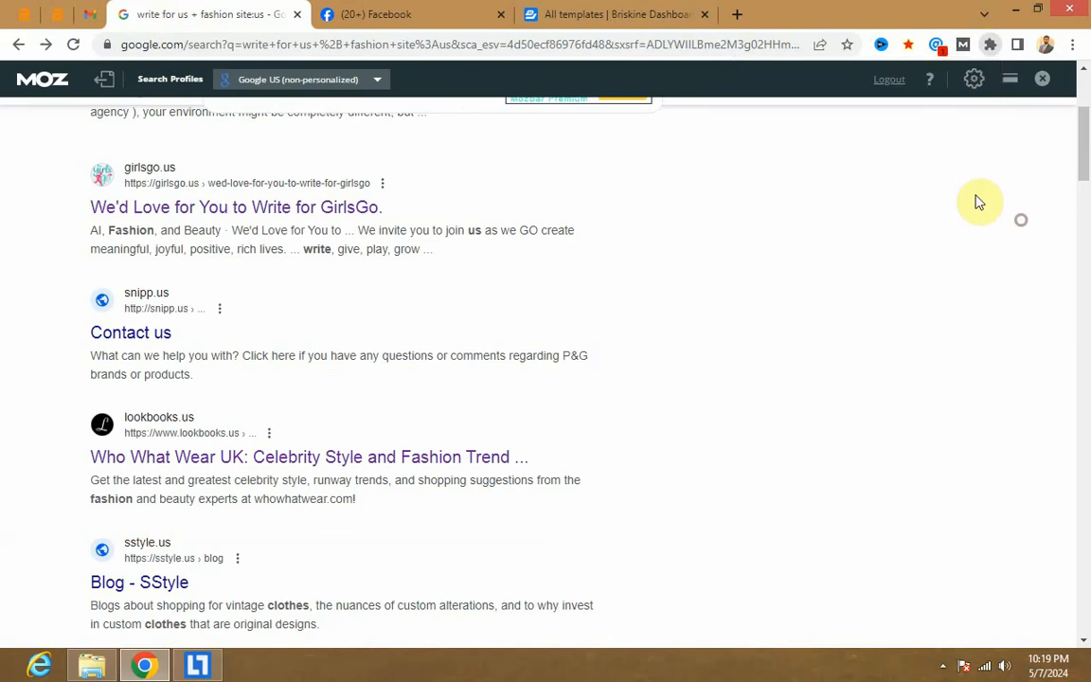
{"action": "left_click", "coordinate": [684, 12]}
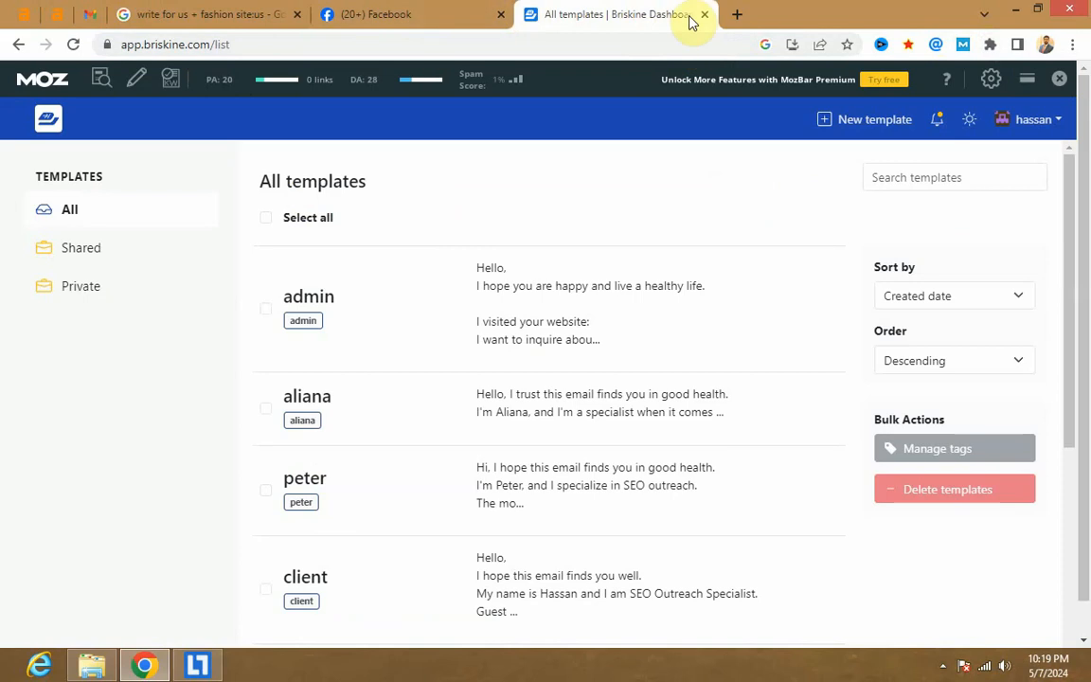
Search the web for "briskine extension" in a new tab and open its Chrome Web Store page
{"action": "left_click", "coordinate": [735, 14]}
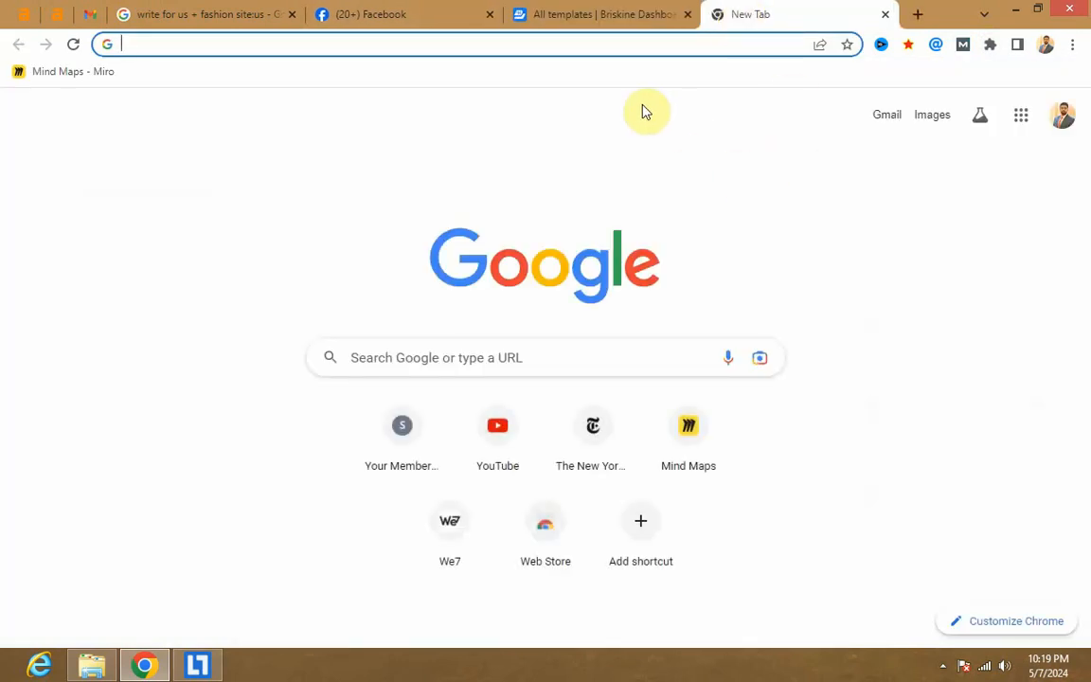
{"action": "left_click", "coordinate": [166, 12]}
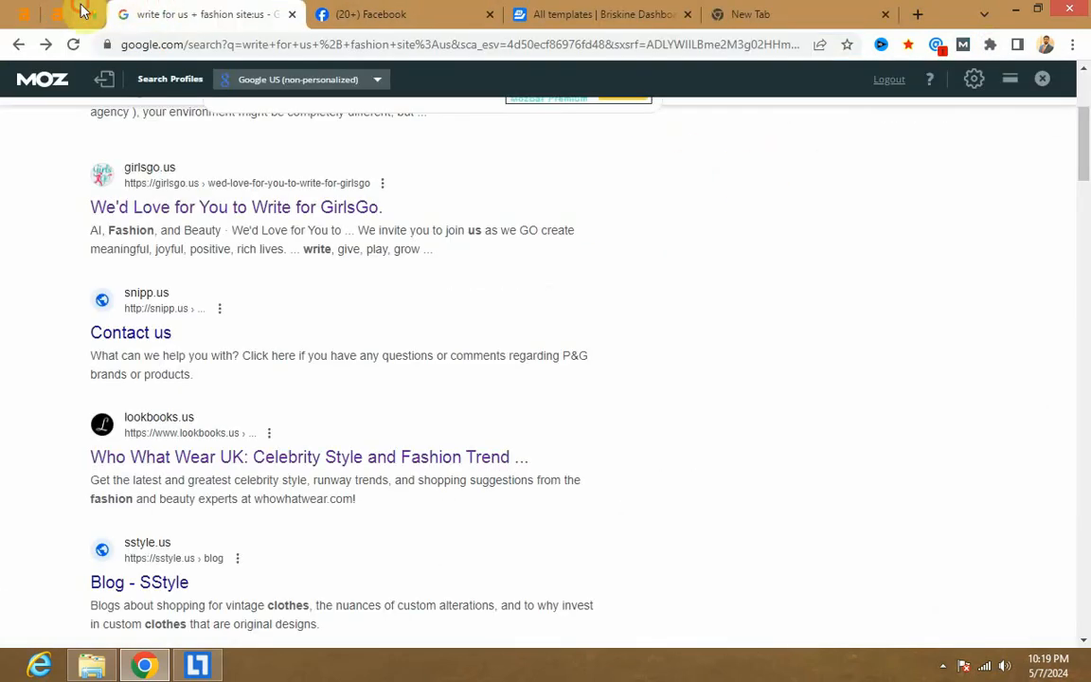
{"action": "left_click", "coordinate": [83, 12]}
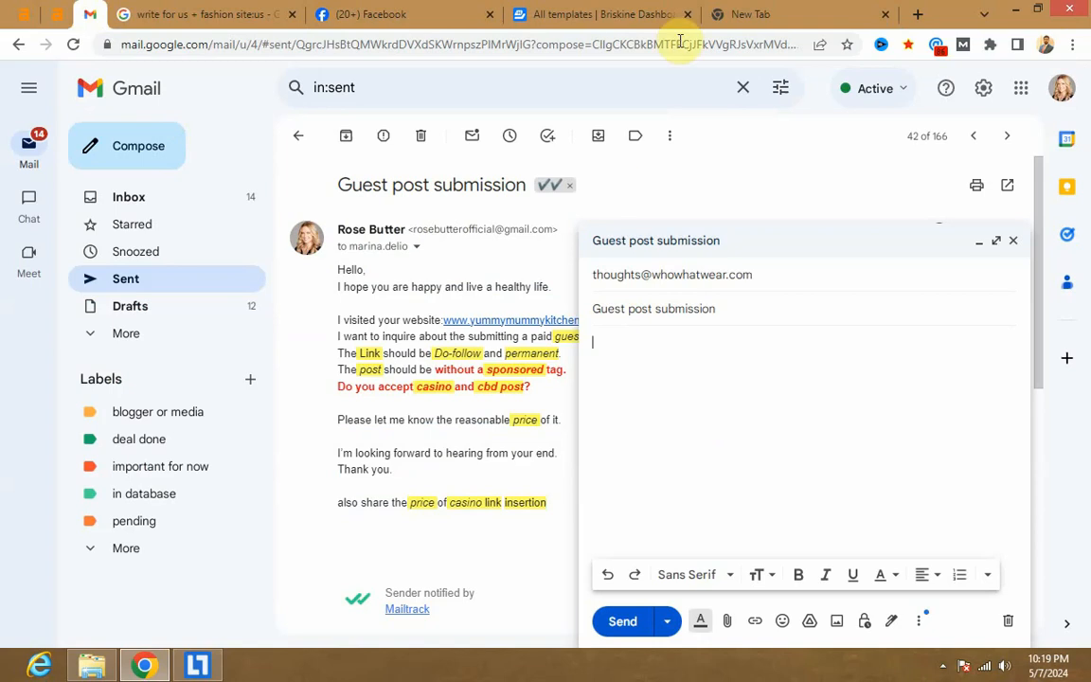
{"action": "left_click", "coordinate": [762, 15]}
{"action": "type", "text": "brisk"}
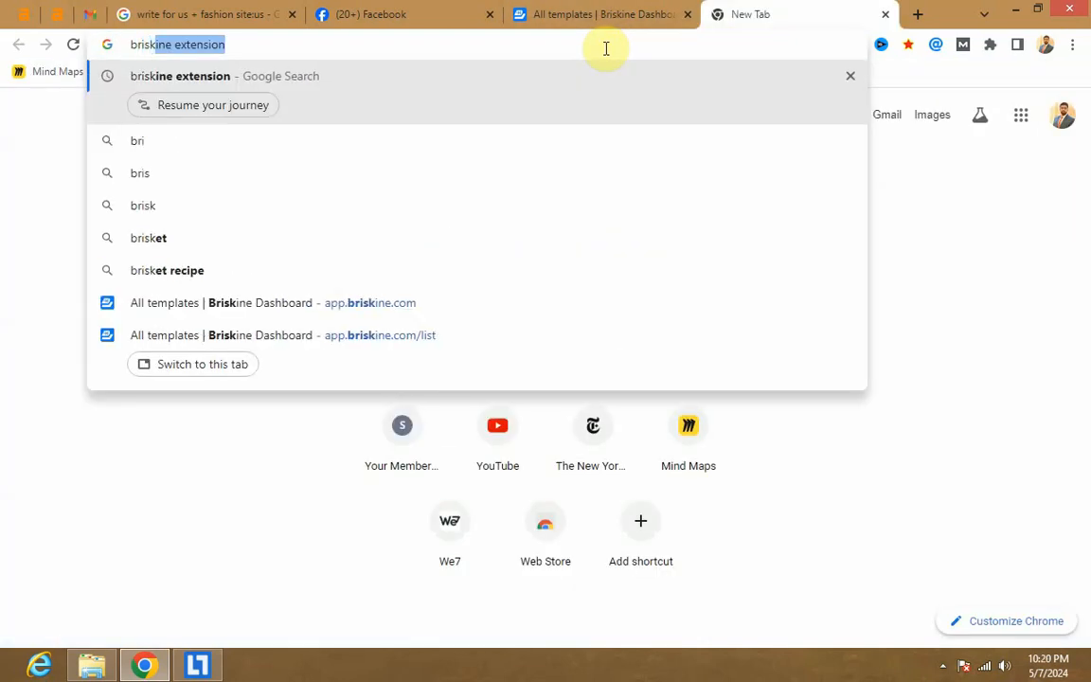
{"action": "key", "text": "Return"}
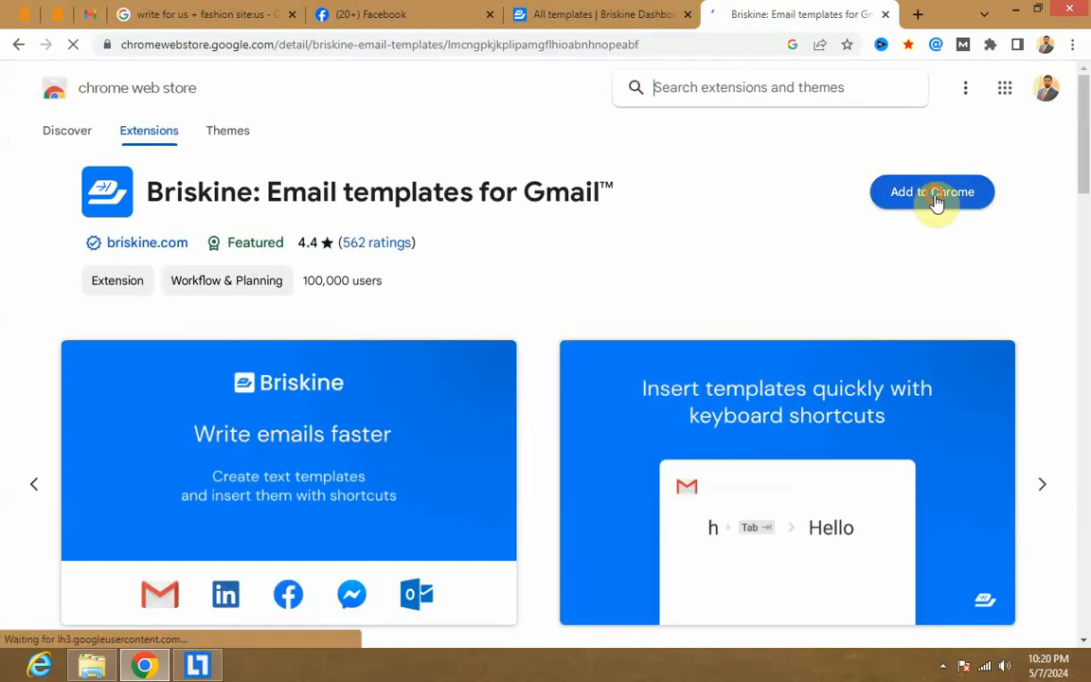
Add the "Briskine: Email templates for Gmail" extension to Chrome and close its getting-started page
{"action": "left_click", "coordinate": [933, 194]}
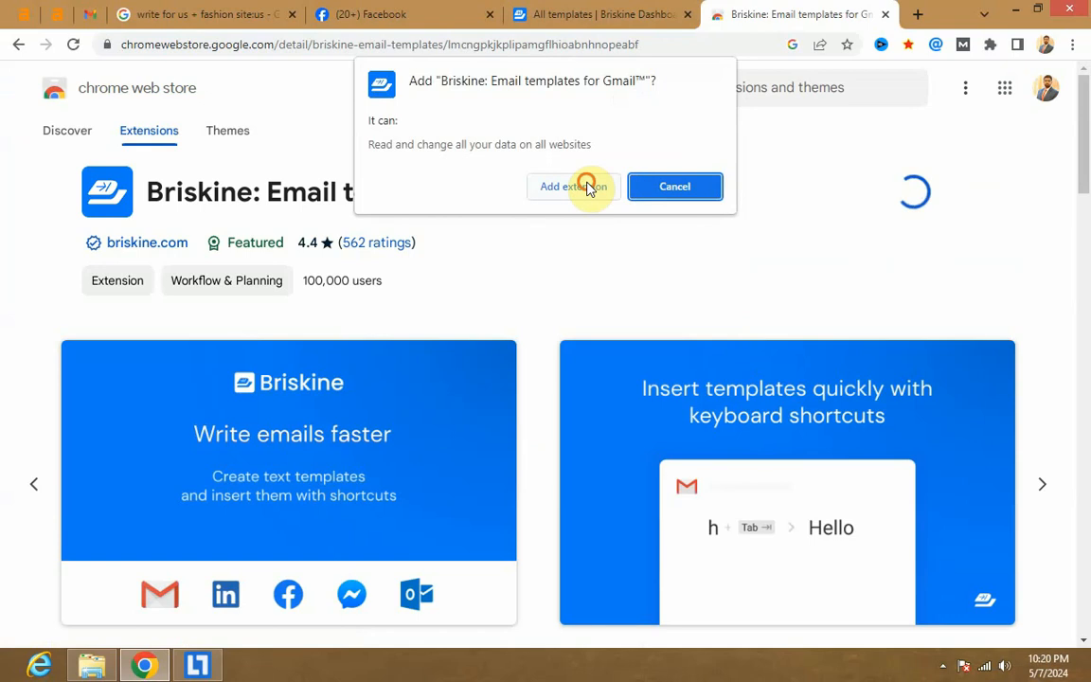
{"action": "left_click", "coordinate": [582, 187]}
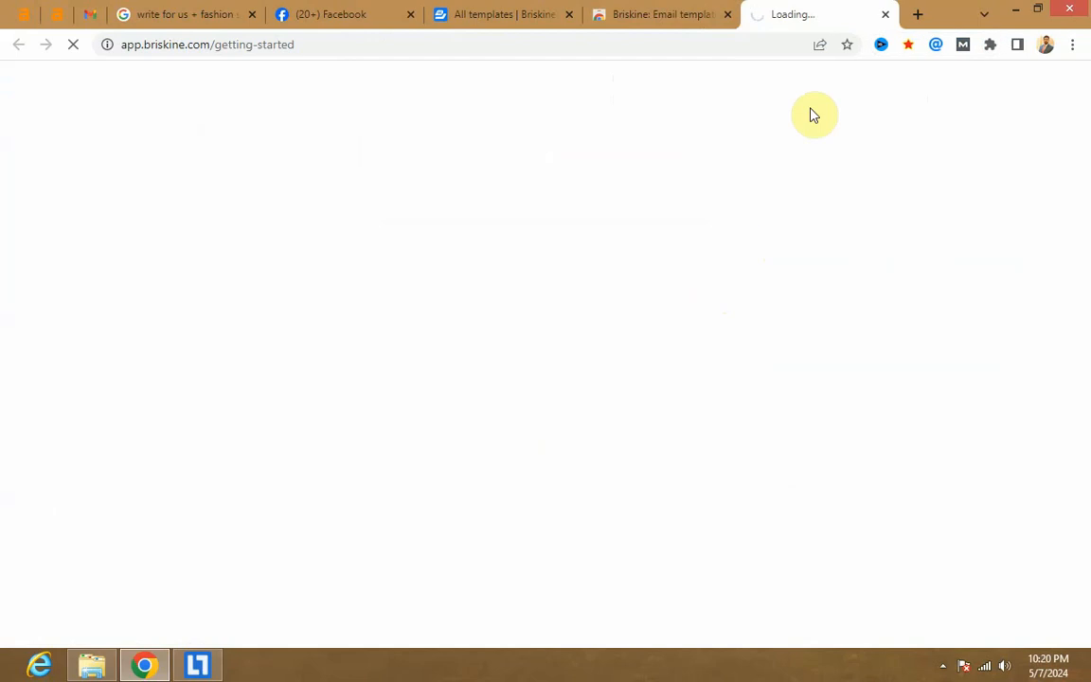
{"action": "left_click", "coordinate": [886, 14]}
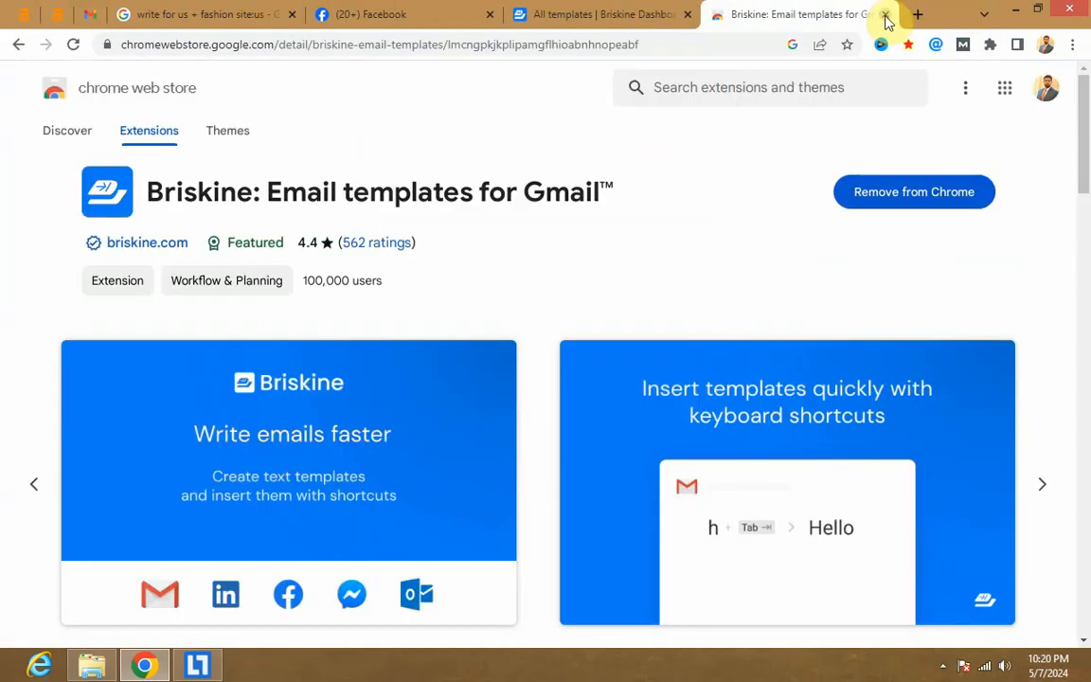
Pin the Briskine extension so that it stays shown in the browser
{"action": "left_click", "coordinate": [990, 46]}
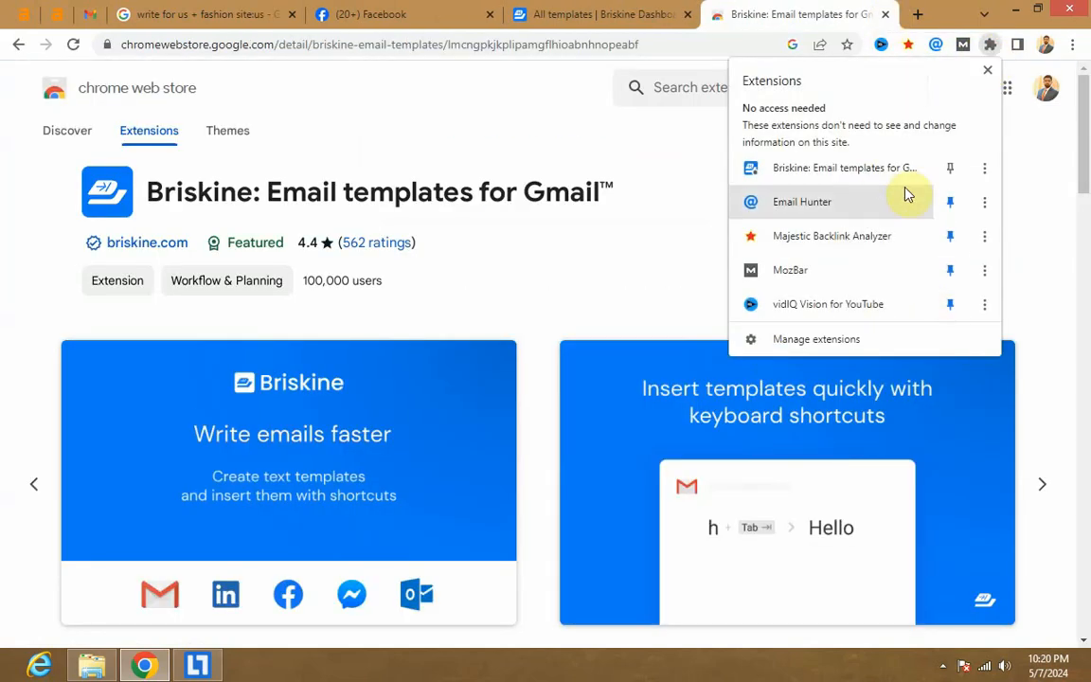
{"action": "left_click", "coordinate": [950, 168]}
{"action": "left_click", "coordinate": [633, 149]}
Return to the "Guest post submission" draft in Gmail and search Briskine's templates for "admin" from the message body
{"action": "left_click", "coordinate": [587, 14]}
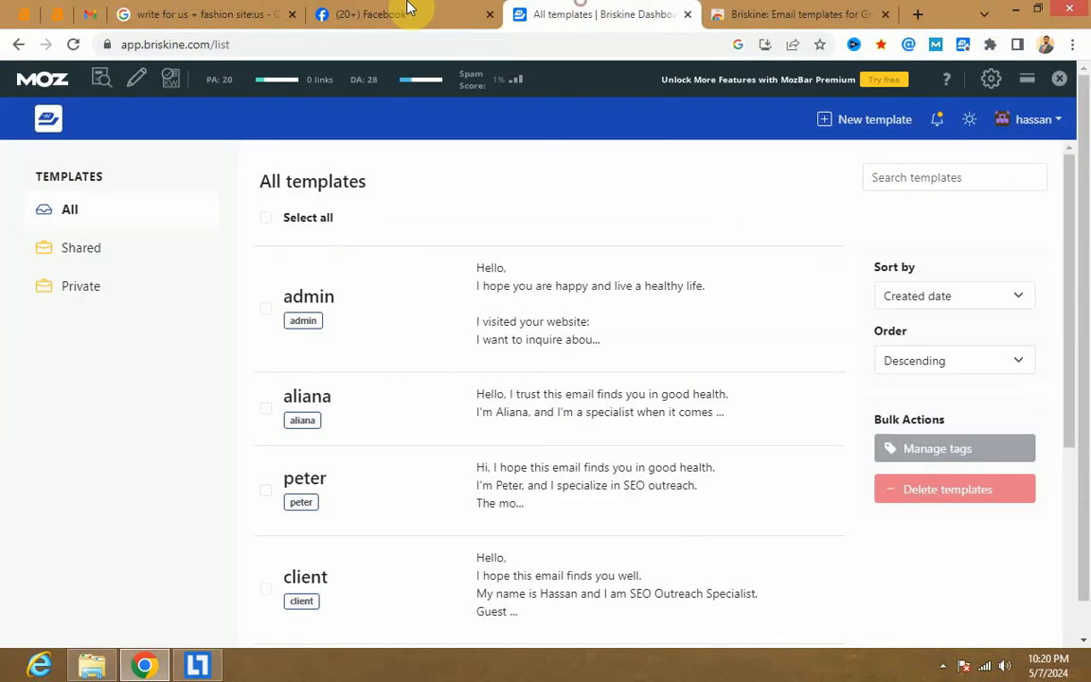
{"action": "left_click", "coordinate": [398, 14]}
{"action": "left_click", "coordinate": [218, 14]}
{"action": "left_click", "coordinate": [58, 14]}
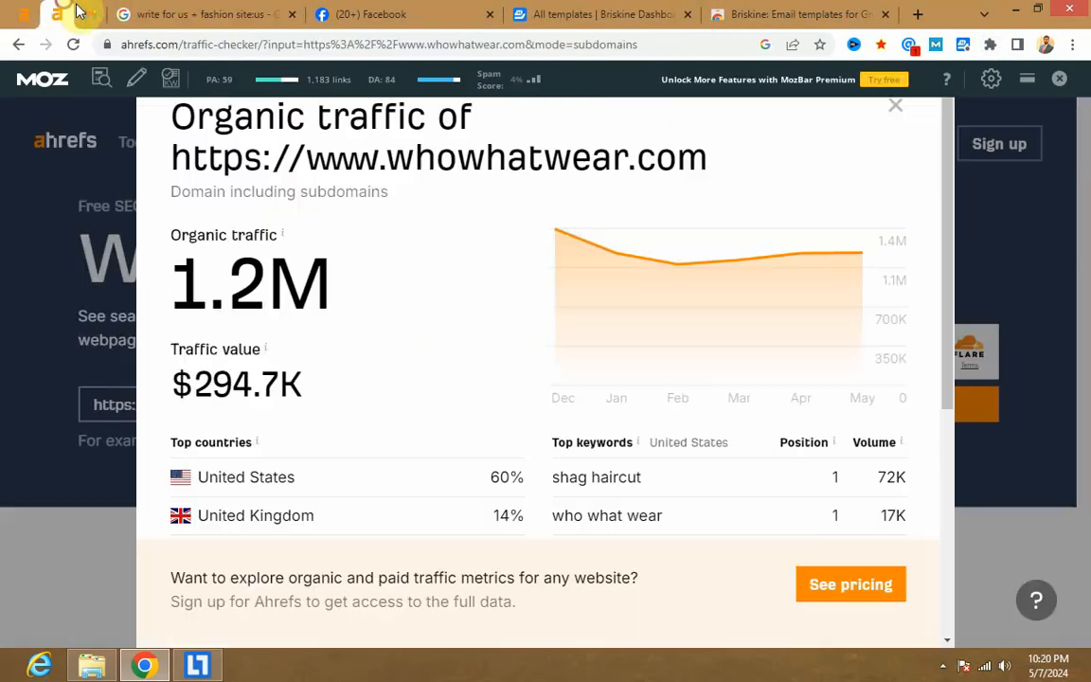
{"action": "left_click", "coordinate": [90, 15]}
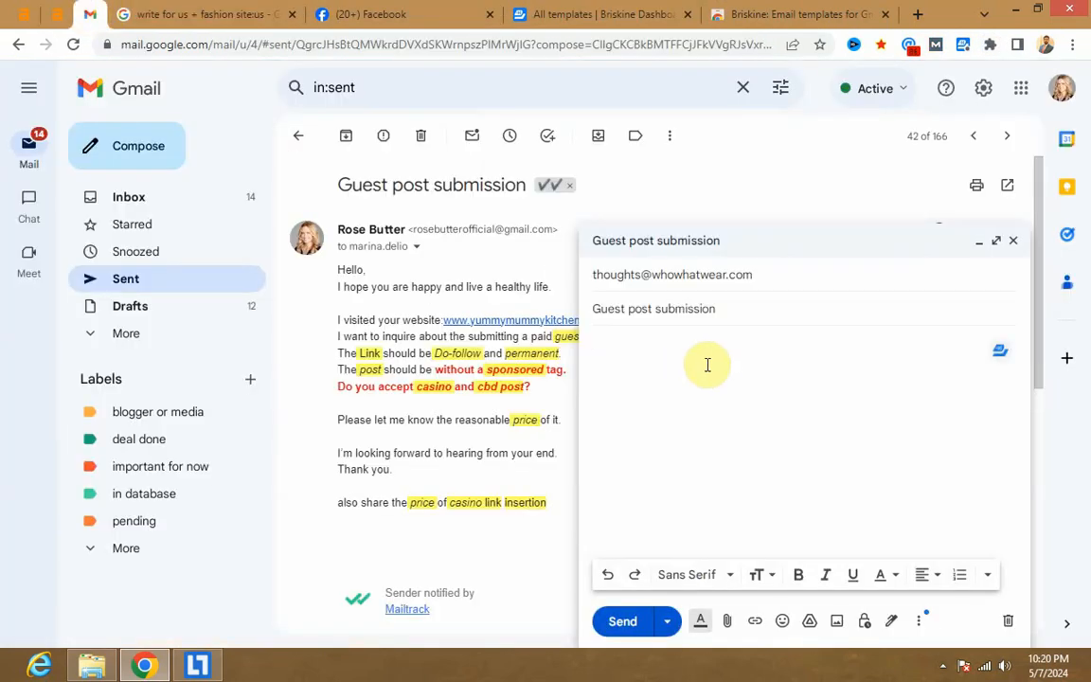
{"action": "left_click", "coordinate": [1001, 356]}
{"action": "left_click", "coordinate": [648, 356]}
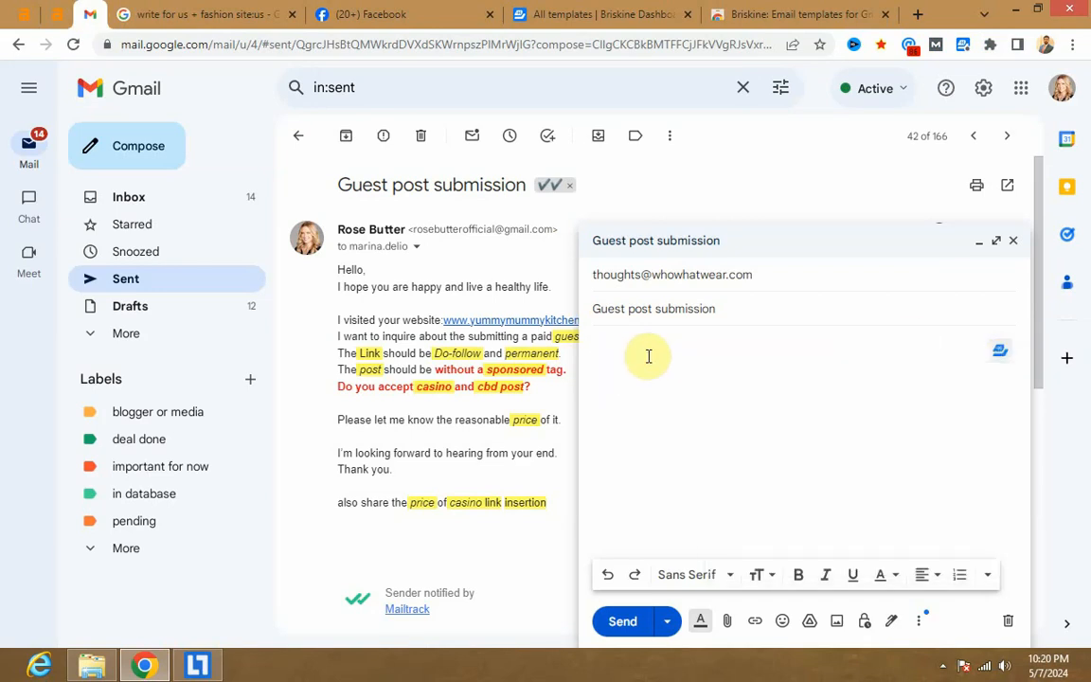
{"action": "key", "text": "ctrl+space"}
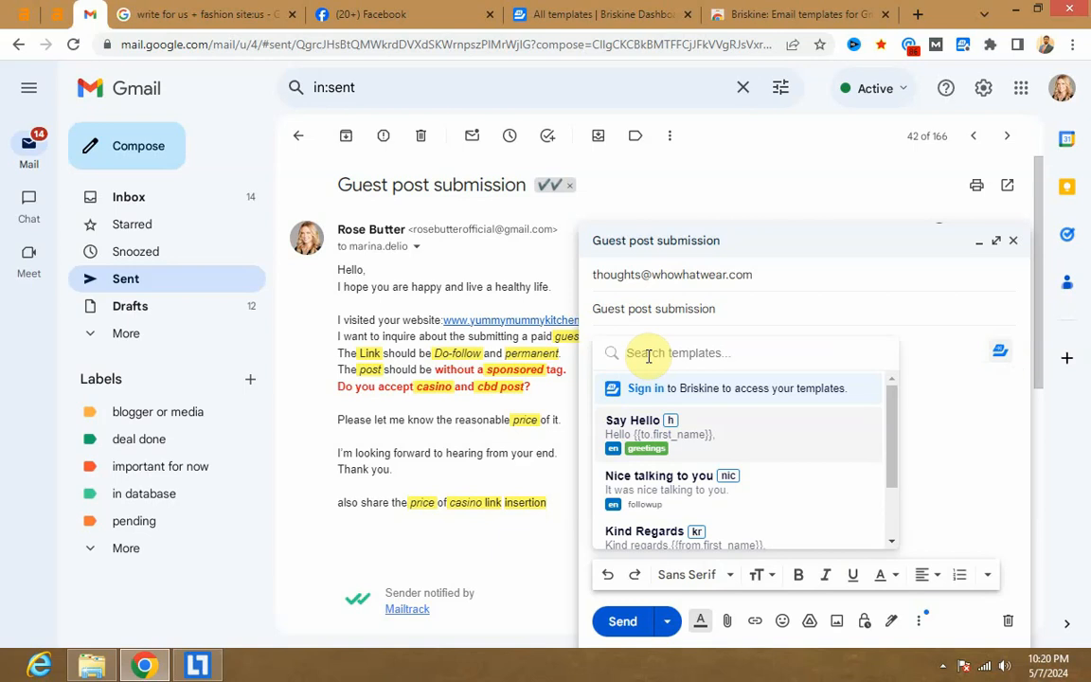
{"action": "type", "text": "a"}
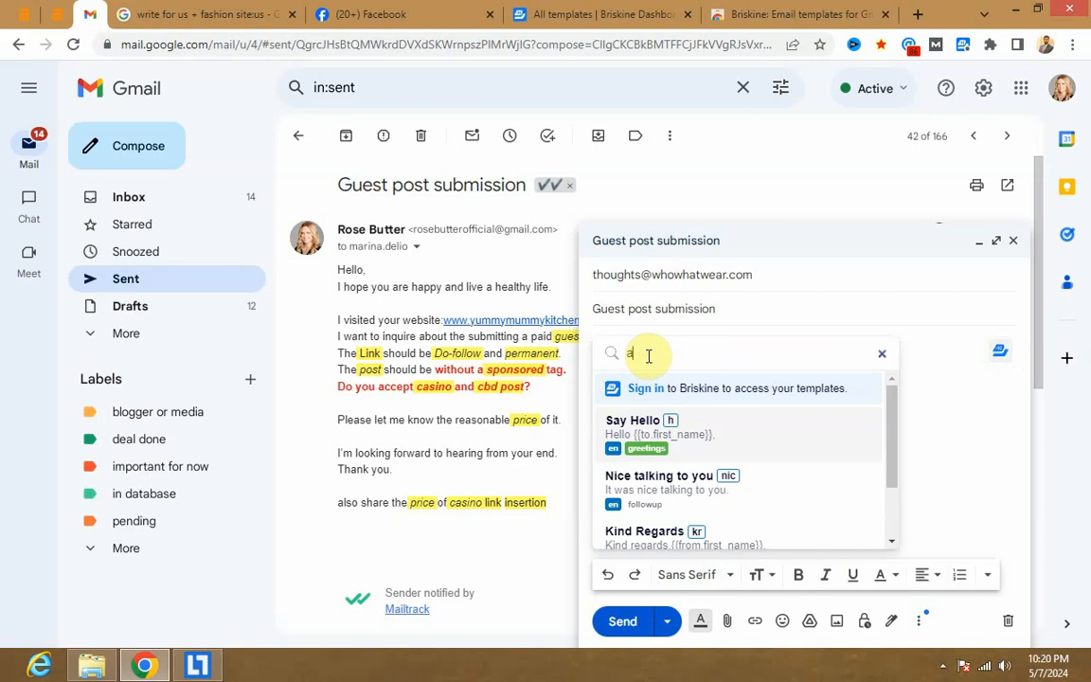
{"action": "type", "text": "dmin"}
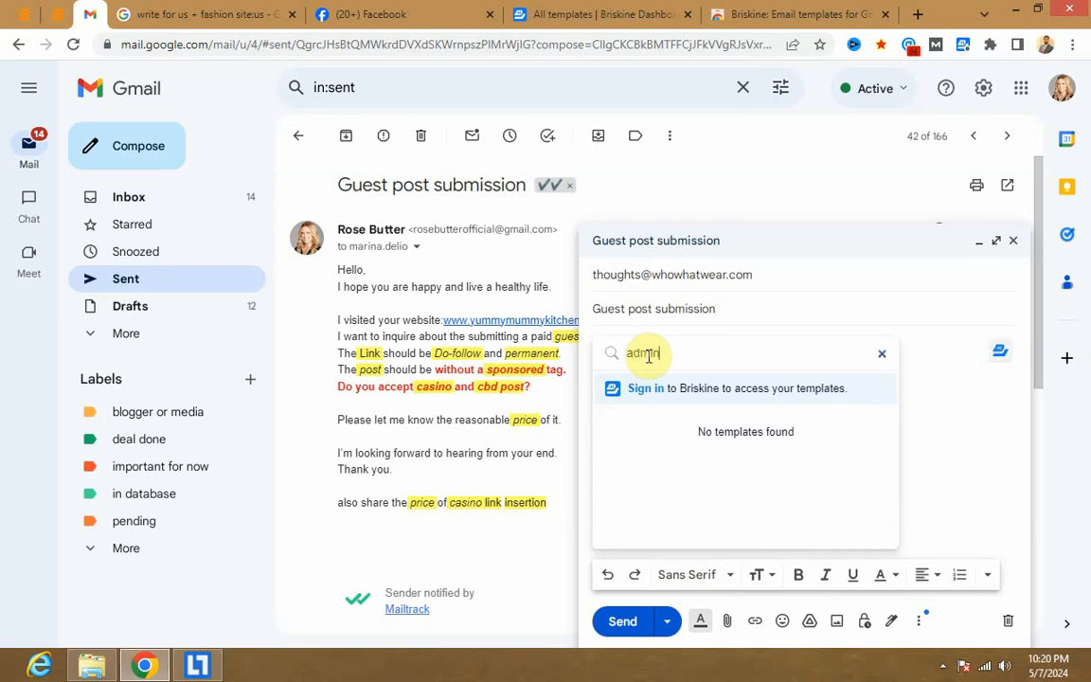